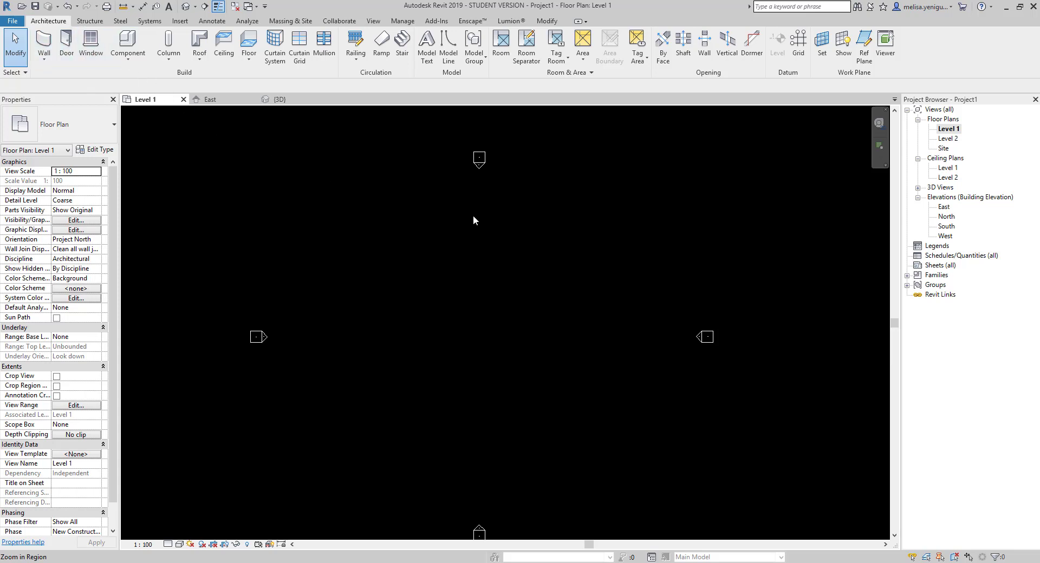
- Start the Wall tool, dismiss the save reminder, and set the wall height to Level 2
{"action": "left_click", "coordinate": [546, 20]}
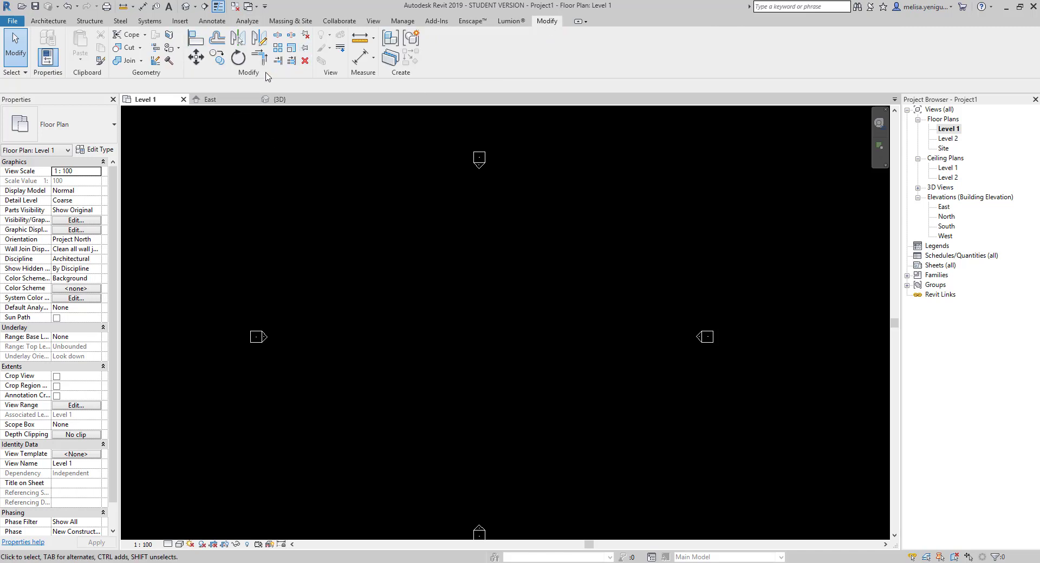
{"action": "left_click", "coordinate": [49, 20]}
{"action": "left_click", "coordinate": [43, 46]}
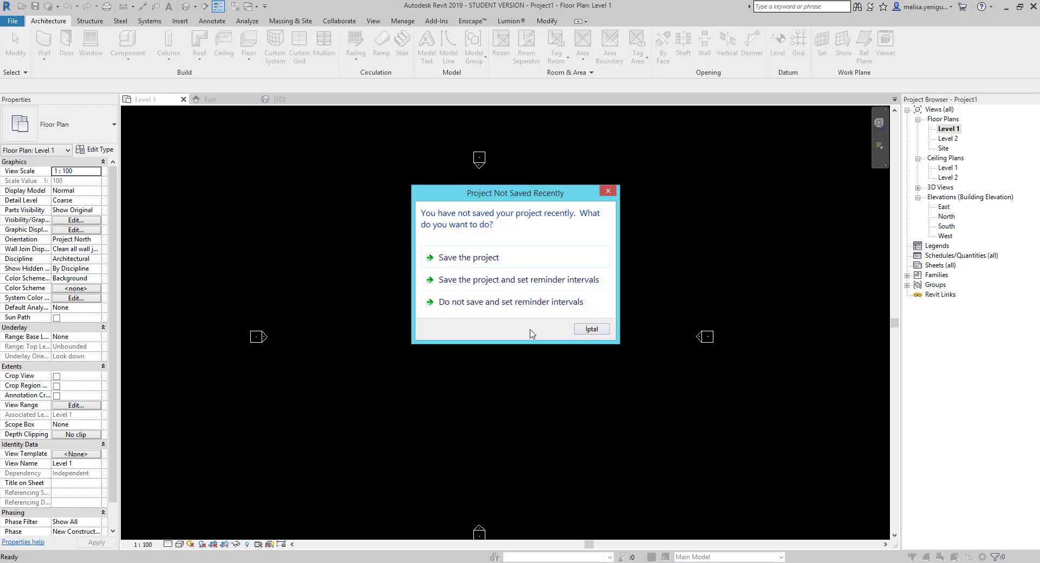
{"action": "left_click", "coordinate": [591, 329]}
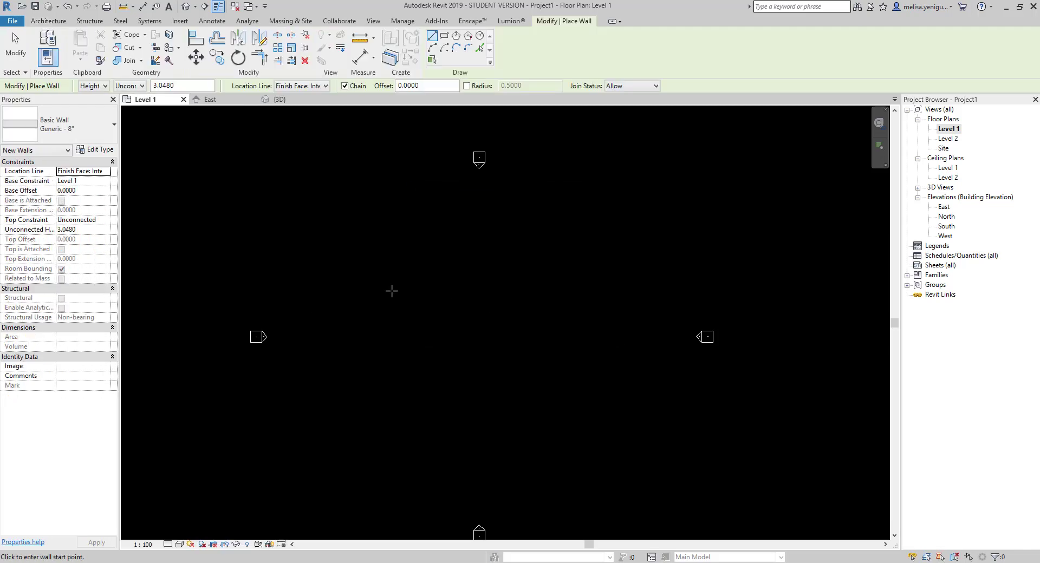
{"action": "left_click", "coordinate": [142, 85]}
{"action": "left_click", "coordinate": [127, 107]}
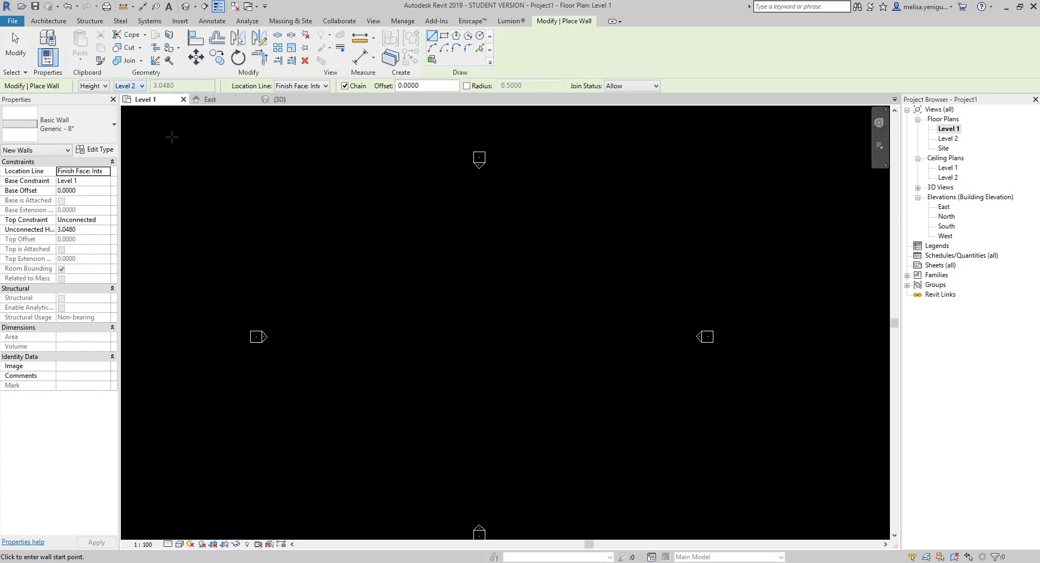
- Draw the horizontal top wall and a separate left vertical wall below it
{"action": "left_click", "coordinate": [387, 277]}
{"action": "left_click", "coordinate": [490, 277]}
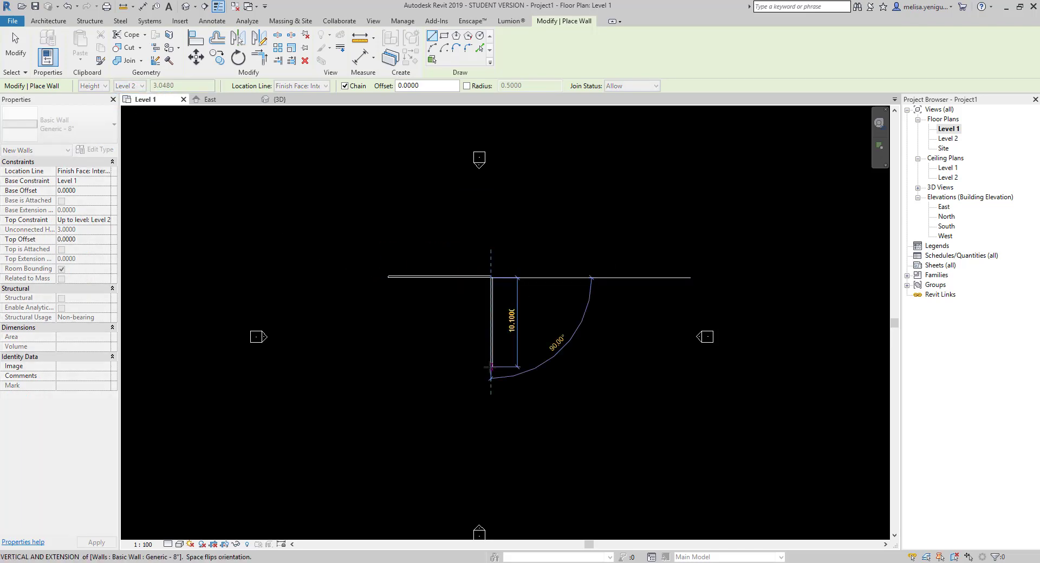
{"action": "key", "text": "Escape"}
{"action": "left_click", "coordinate": [404, 304]}
{"action": "left_click", "coordinate": [403, 357]}
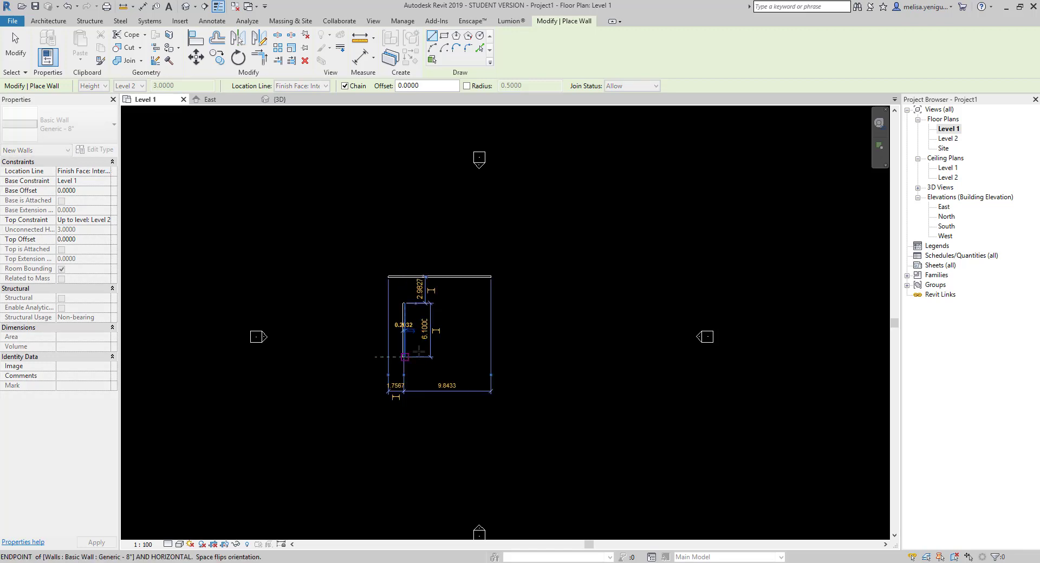
{"action": "key", "text": "Escape"}
- Draw a second separate vertical wall on the right and frame the three walls
{"action": "left_click", "coordinate": [481, 311]}
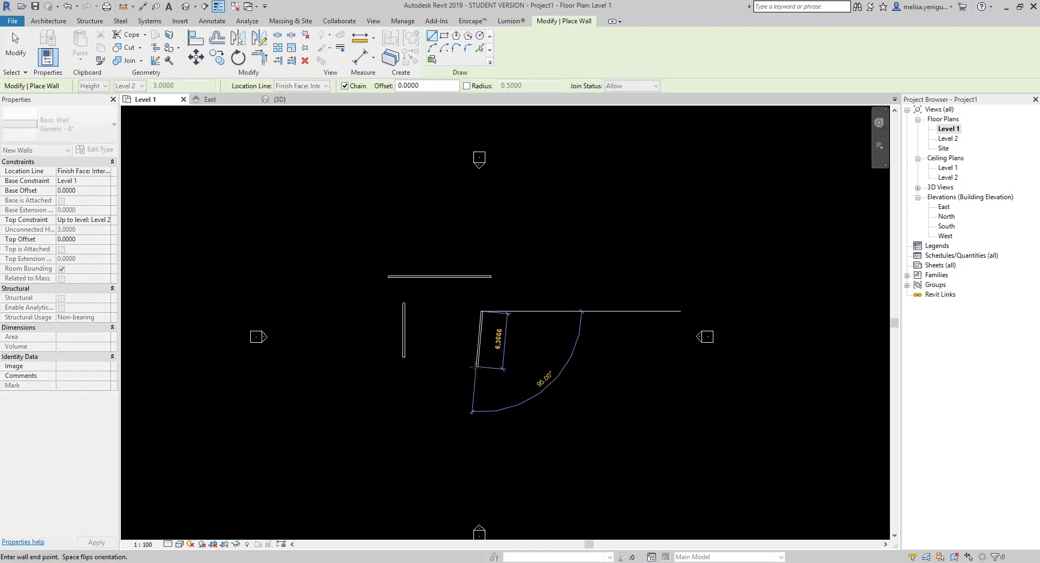
{"action": "left_click", "coordinate": [481, 362]}
{"action": "key", "text": "Escape"}
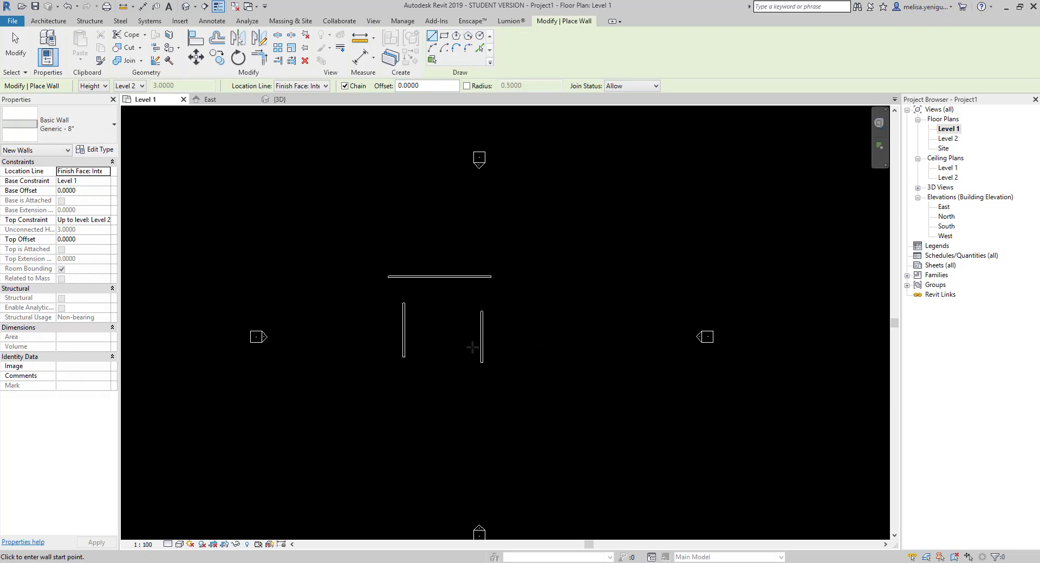
{"action": "scroll", "coordinate": [419, 323], "scroll_direction": "up", "scroll_amount": 2}
{"action": "middle_click_drag", "start_coordinate": [403, 300], "coordinate": [380, 322]}
- Select the left vertical wall and move it farther to the left
{"action": "key", "text": "Escape"}
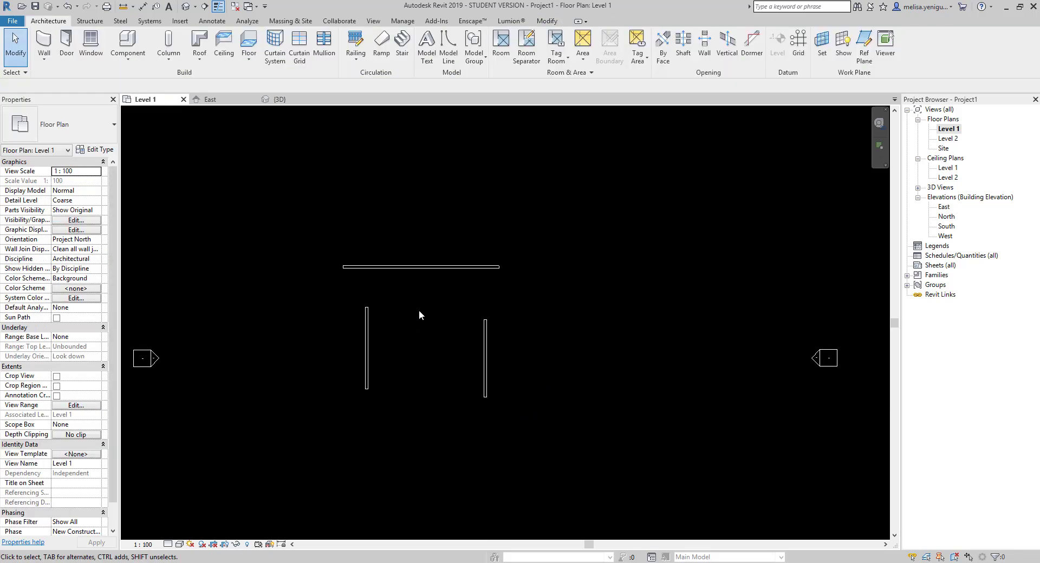
{"action": "scroll", "coordinate": [418, 310], "scroll_direction": "up", "scroll_amount": 1}
{"action": "left_click", "coordinate": [546, 21]}
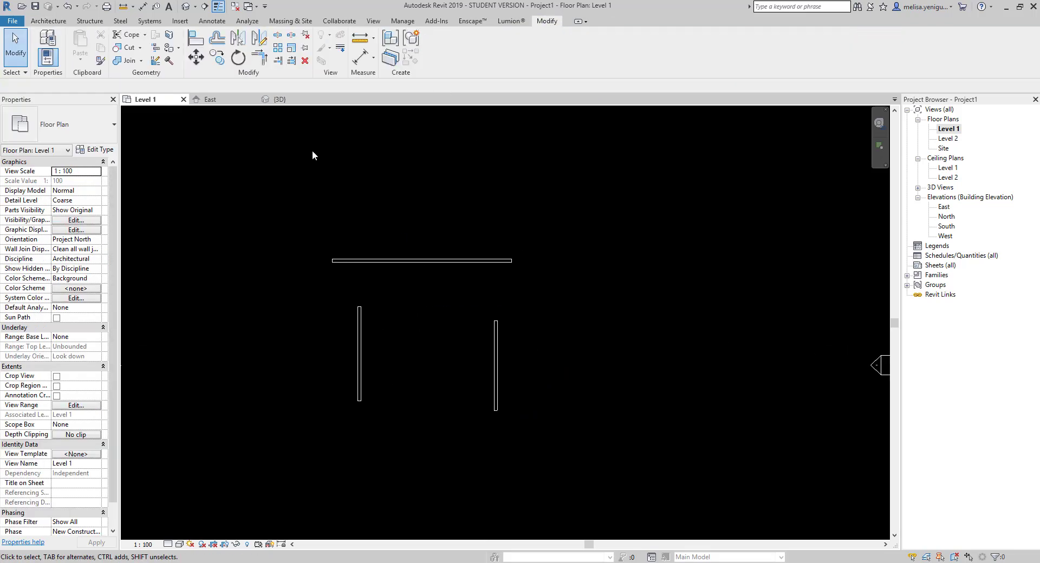
{"action": "middle_click_drag", "start_coordinate": [368, 235], "coordinate": [393, 209]}
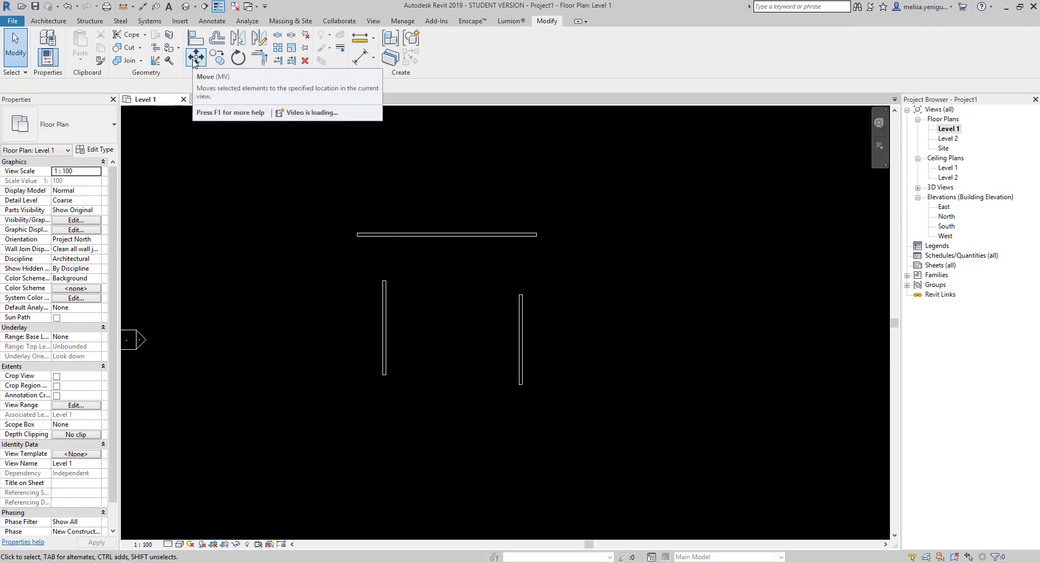
{"action": "left_click", "coordinate": [382, 320]}
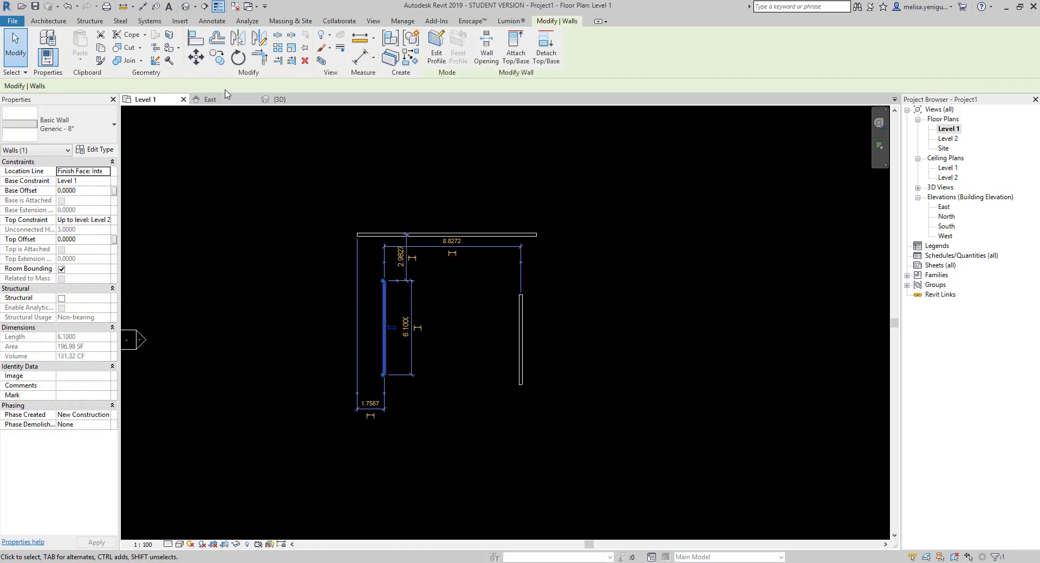
{"action": "left_click", "coordinate": [195, 57]}
{"action": "left_click", "coordinate": [384, 304]}
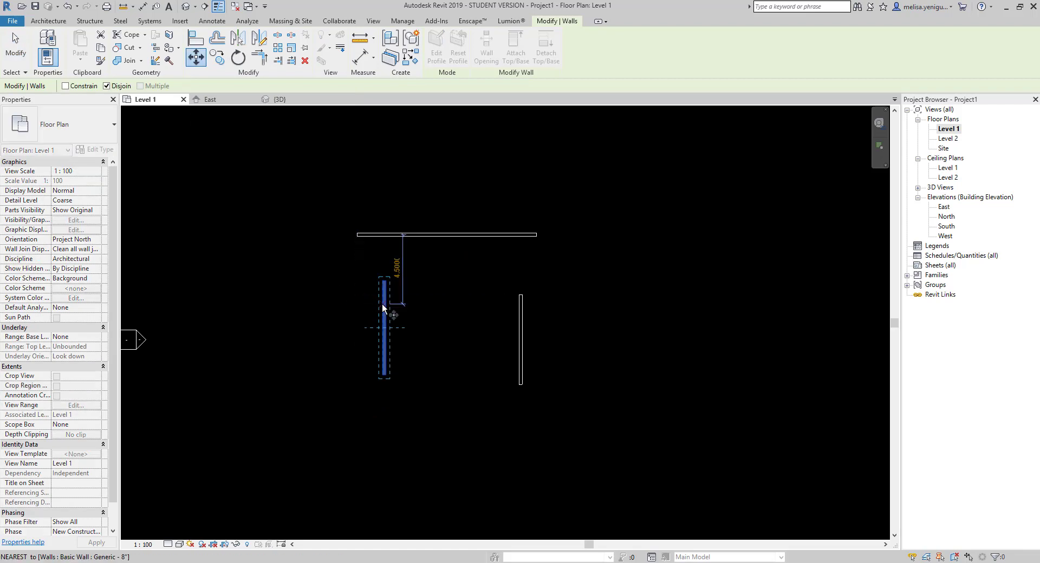
{"action": "left_click", "coordinate": [341, 304]}
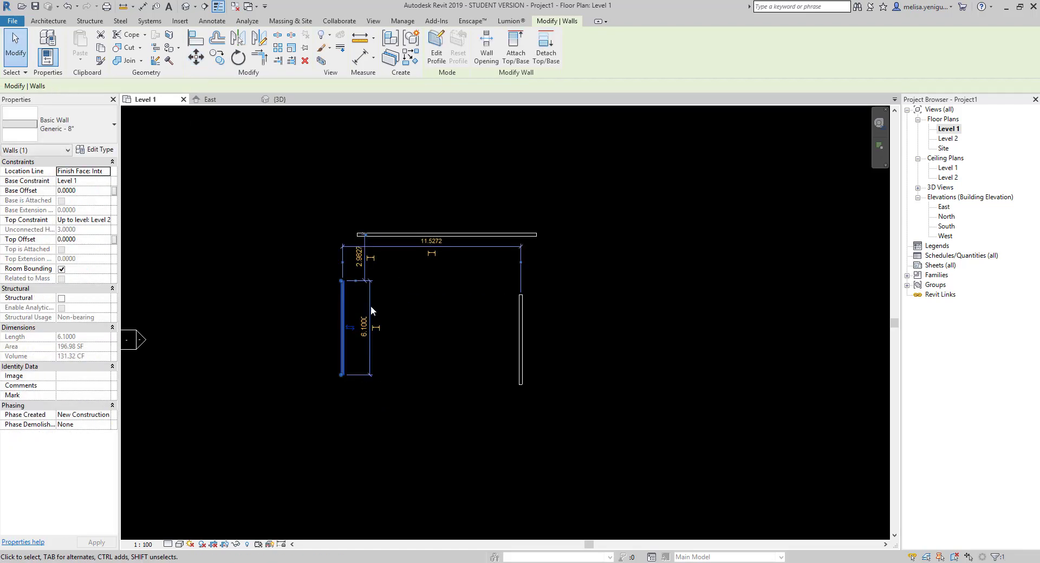
- Move the left wall again, up and to the left, with Constrain turned off
{"action": "left_click", "coordinate": [196, 57]}
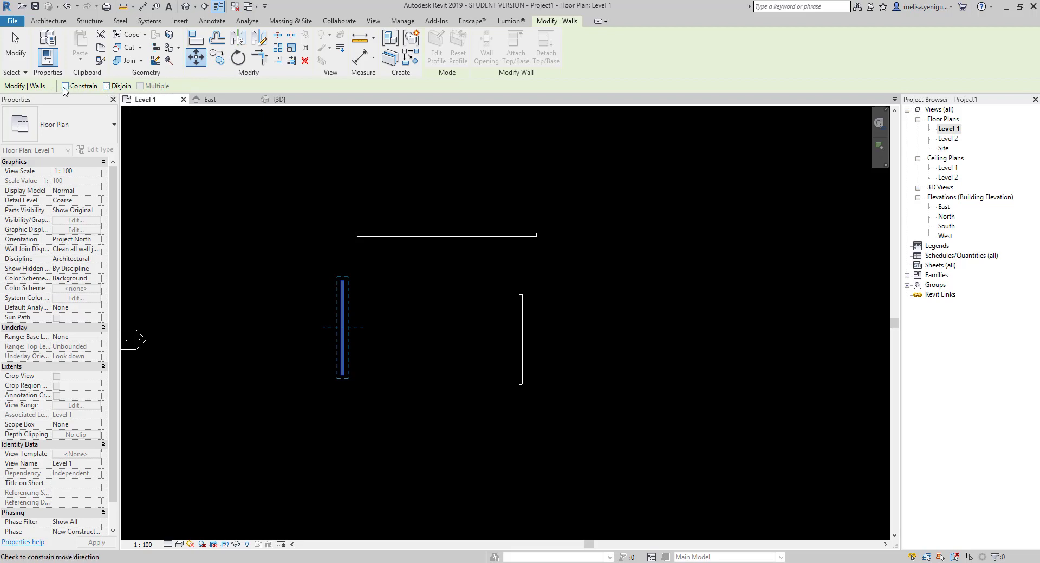
{"action": "left_click", "coordinate": [65, 86]}
{"action": "left_click", "coordinate": [341, 328]}
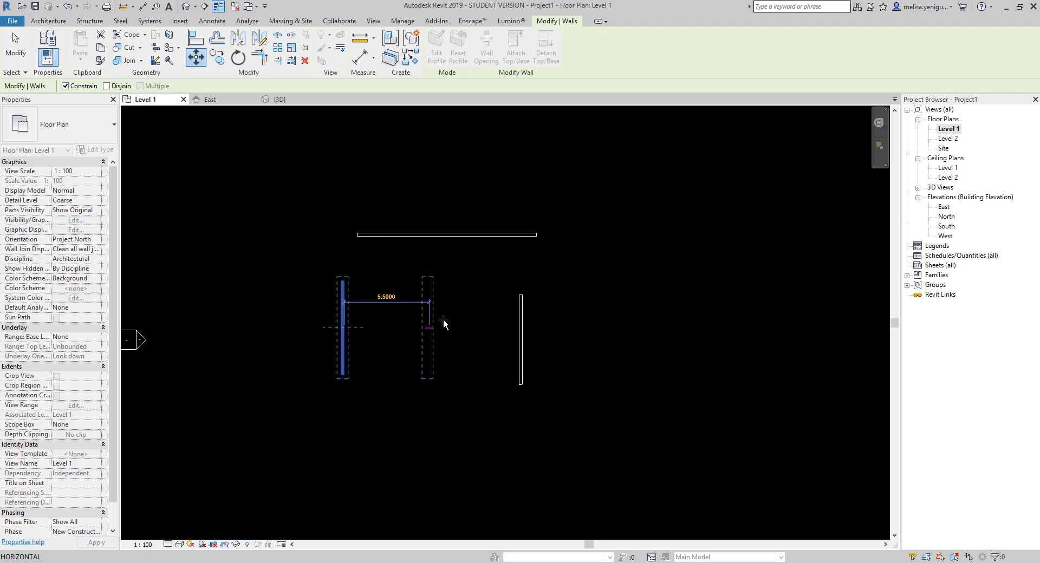
{"action": "left_click", "coordinate": [66, 87]}
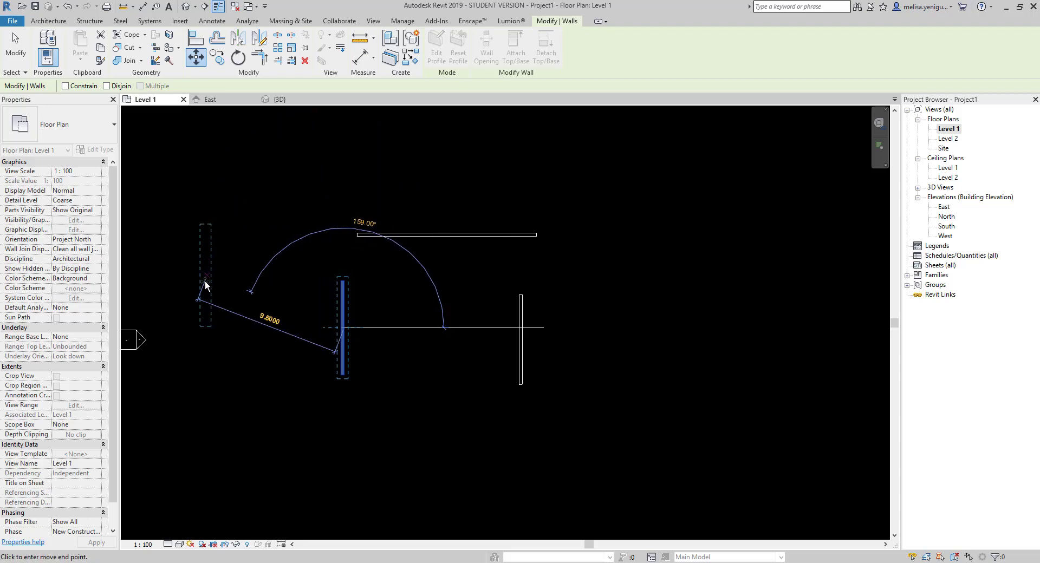
{"action": "left_click", "coordinate": [187, 214]}
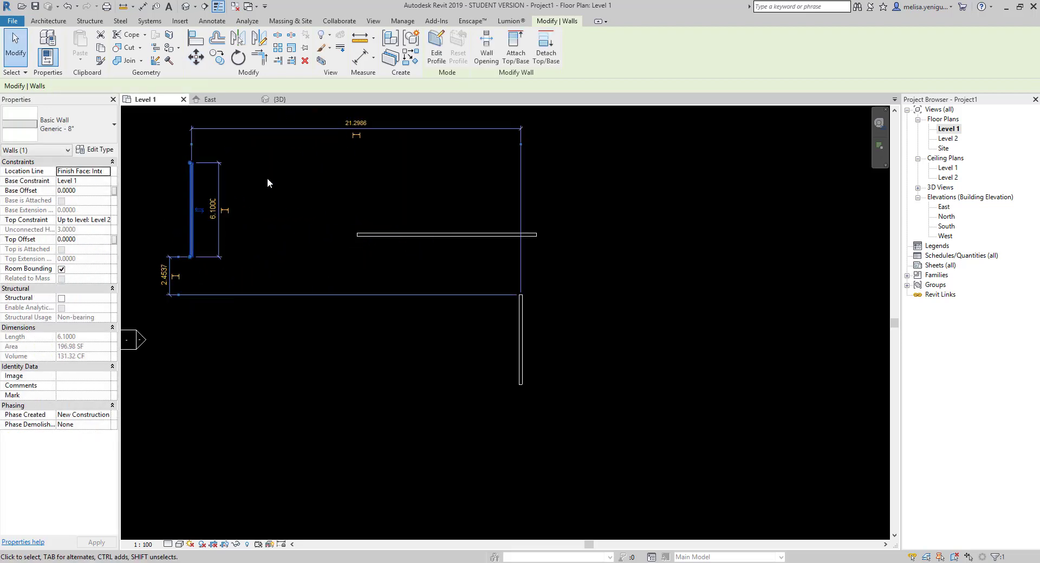
- Move the wall straight down with Constrain on, then deselect it
{"action": "left_click", "coordinate": [197, 61]}
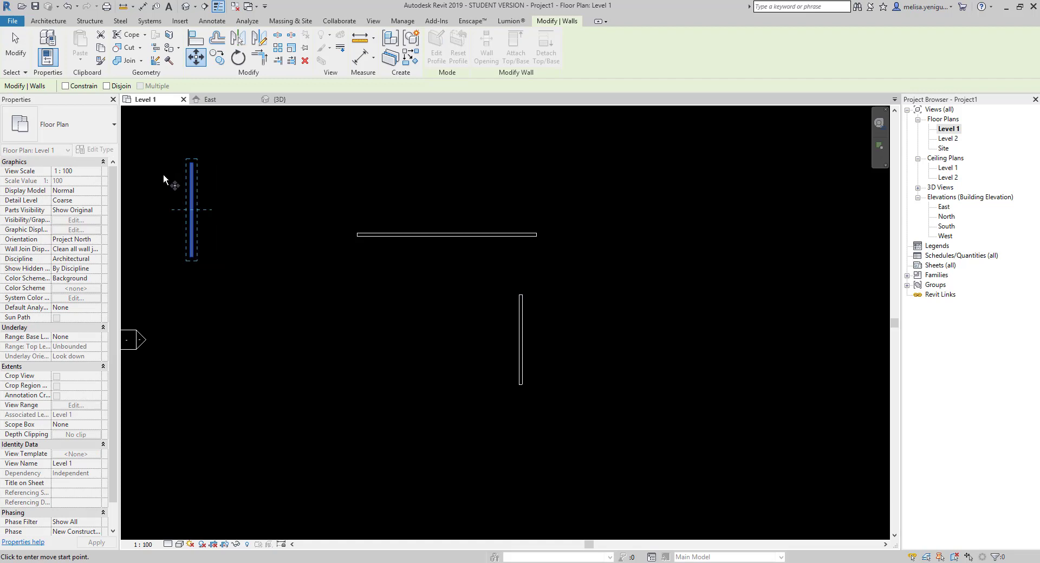
{"action": "left_click", "coordinate": [65, 86]}
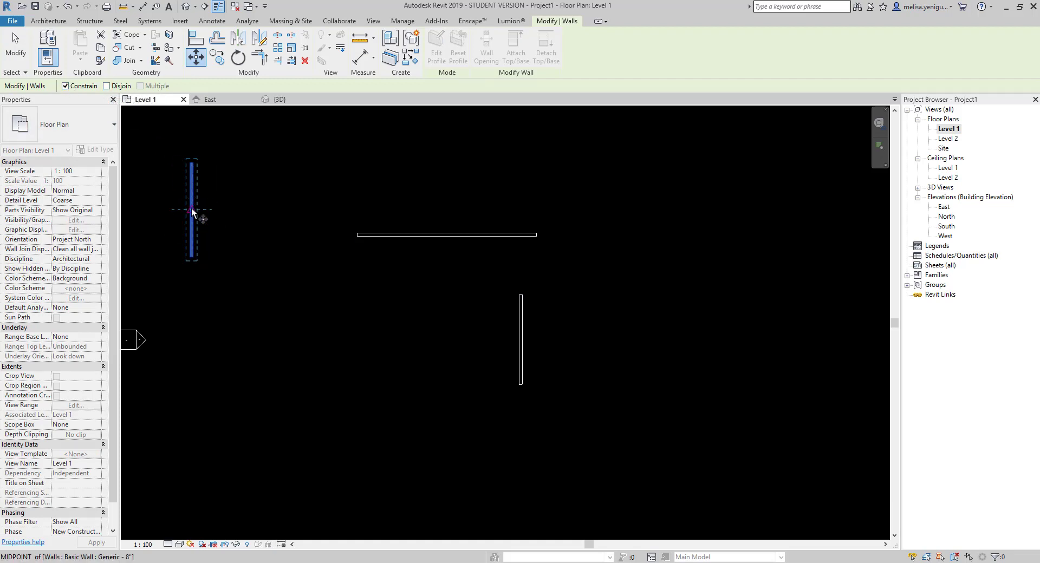
{"action": "left_click", "coordinate": [192, 209]}
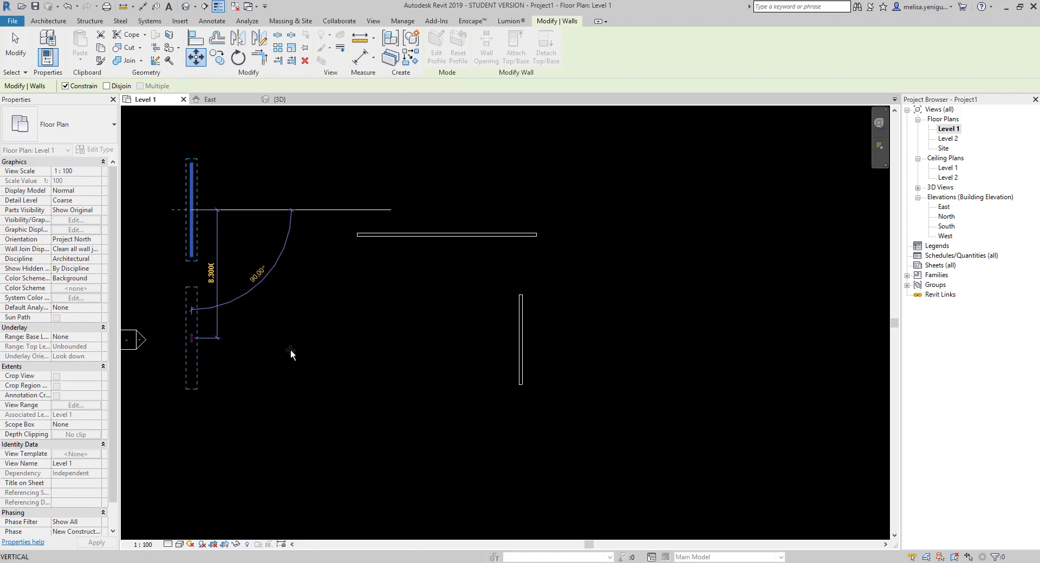
{"action": "left_click", "coordinate": [326, 371]}
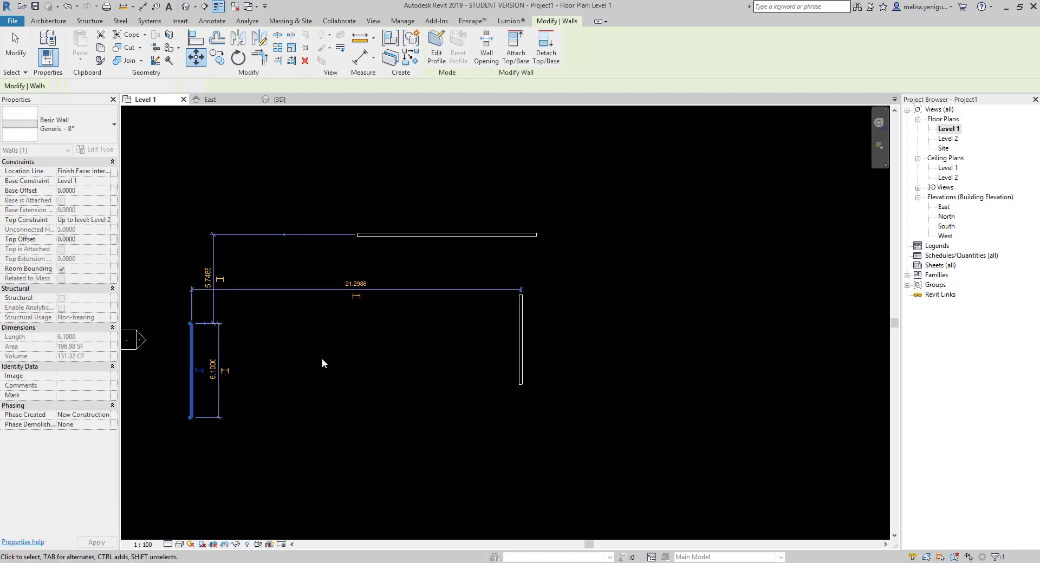
{"action": "left_click", "coordinate": [294, 269]}
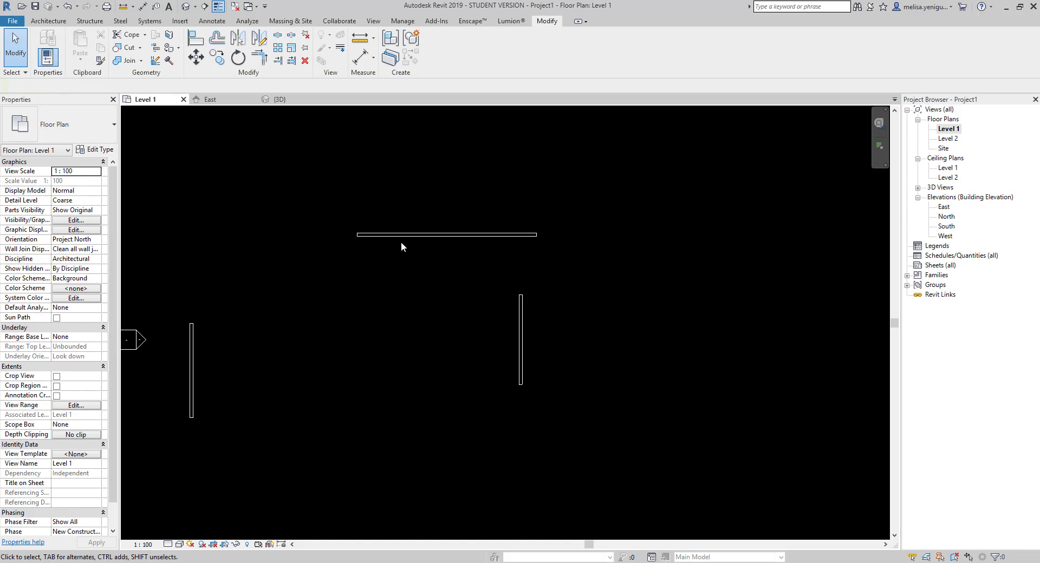
- With WA, draw a wall up from the top wall's right end and a new horizontal wall leftward
{"action": "key", "text": "w"}
{"action": "key", "text": "a"}
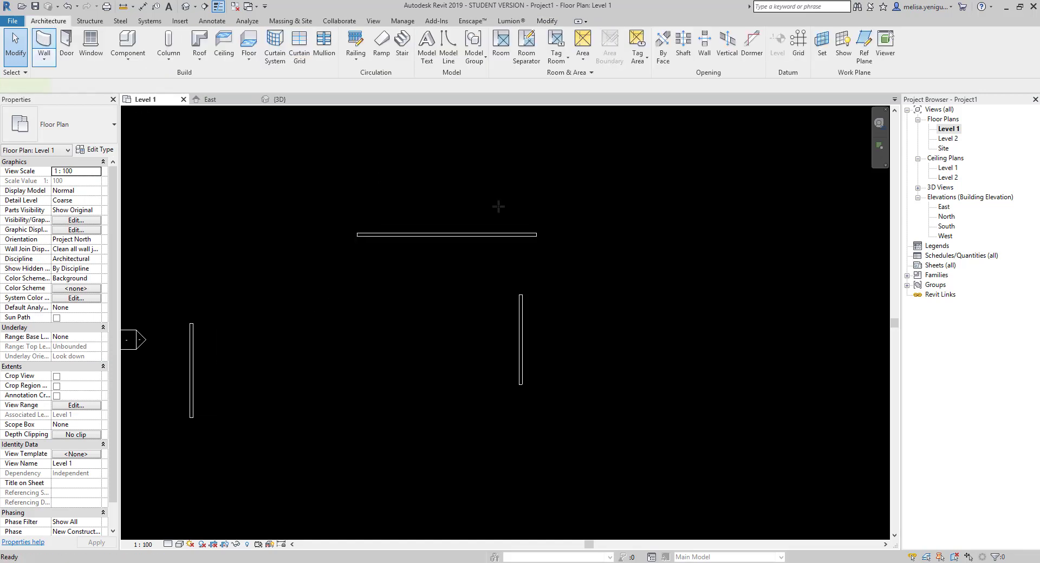
{"action": "left_click", "coordinate": [537, 234]}
{"action": "scroll", "coordinate": [539, 296], "scroll_direction": "down", "scroll_amount": 2}
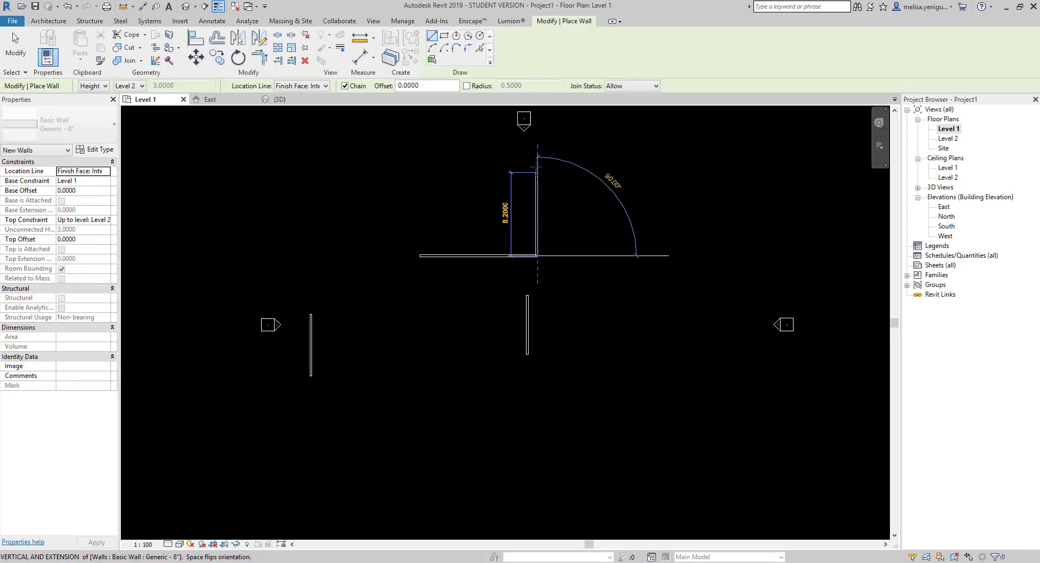
{"action": "left_click", "coordinate": [537, 168]}
{"action": "left_click", "coordinate": [420, 166]}
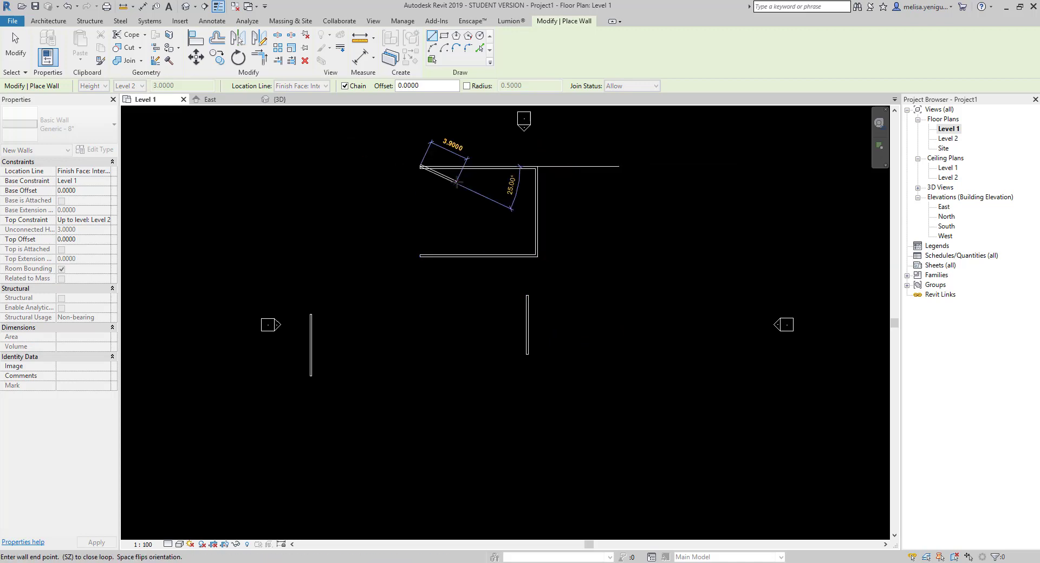
{"action": "key", "text": "Escape"}
{"action": "key", "text": "Escape"}
{"action": "scroll", "coordinate": [537, 184], "scroll_direction": "up", "scroll_amount": 3}
{"action": "middle_click_drag", "start_coordinate": [537, 184], "coordinate": [485, 187]}
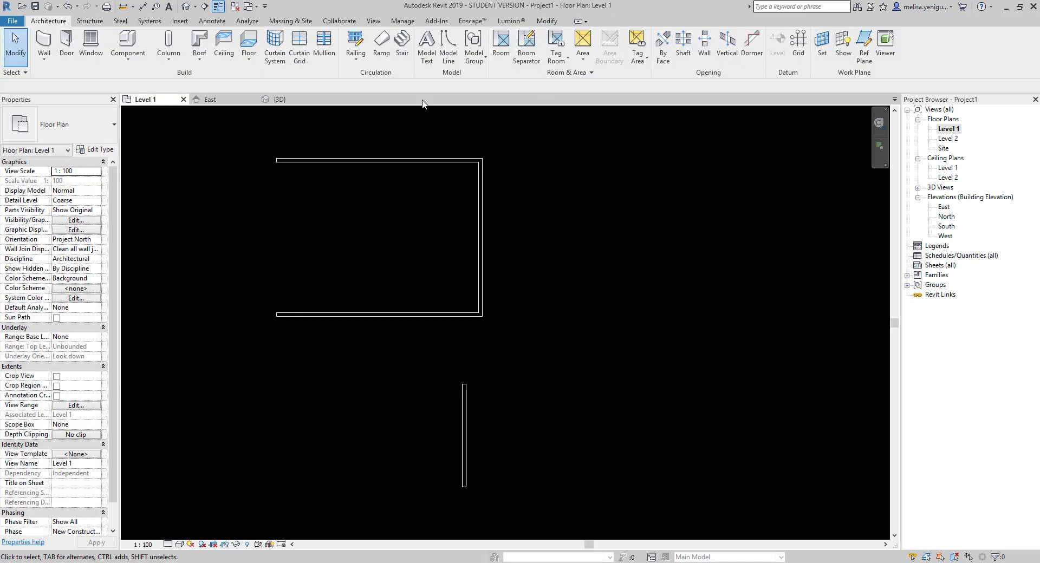
- Move the right vertical wall about 3.6 to the right with Disjoin checked
{"action": "left_click", "coordinate": [544, 23]}
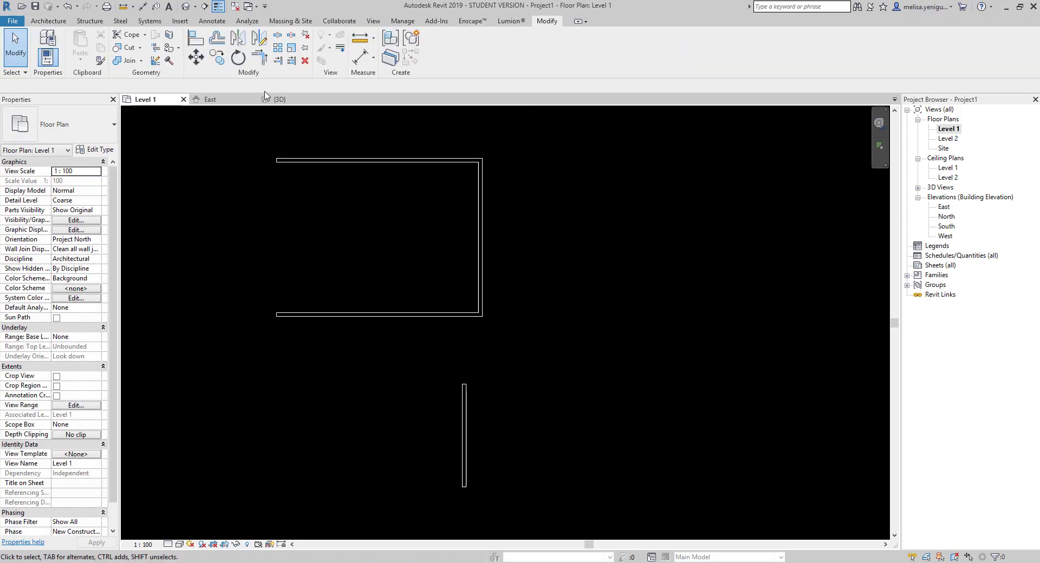
{"action": "left_click", "coordinate": [481, 220]}
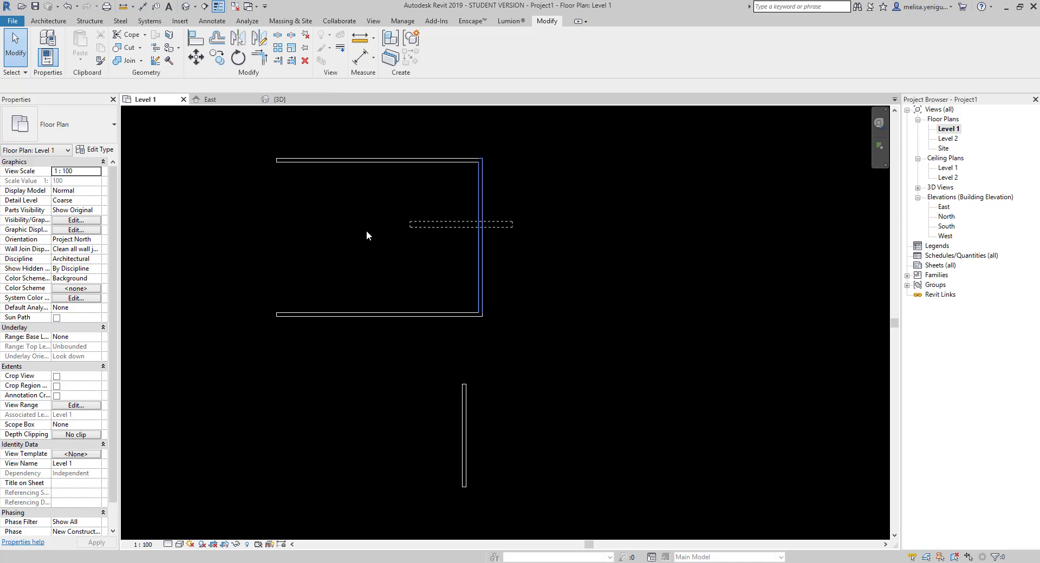
{"action": "left_click", "coordinate": [196, 58]}
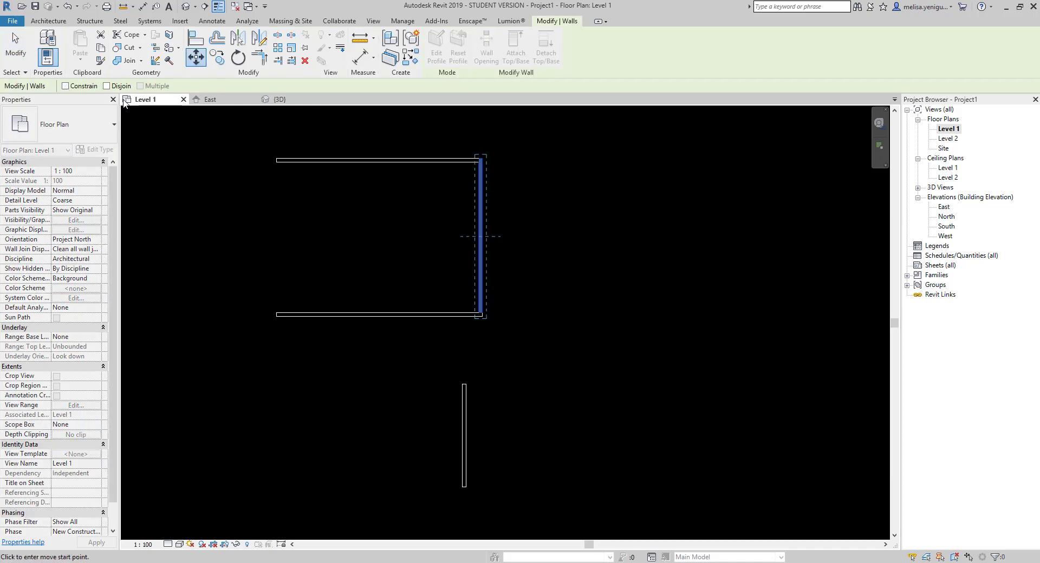
{"action": "left_click", "coordinate": [107, 86]}
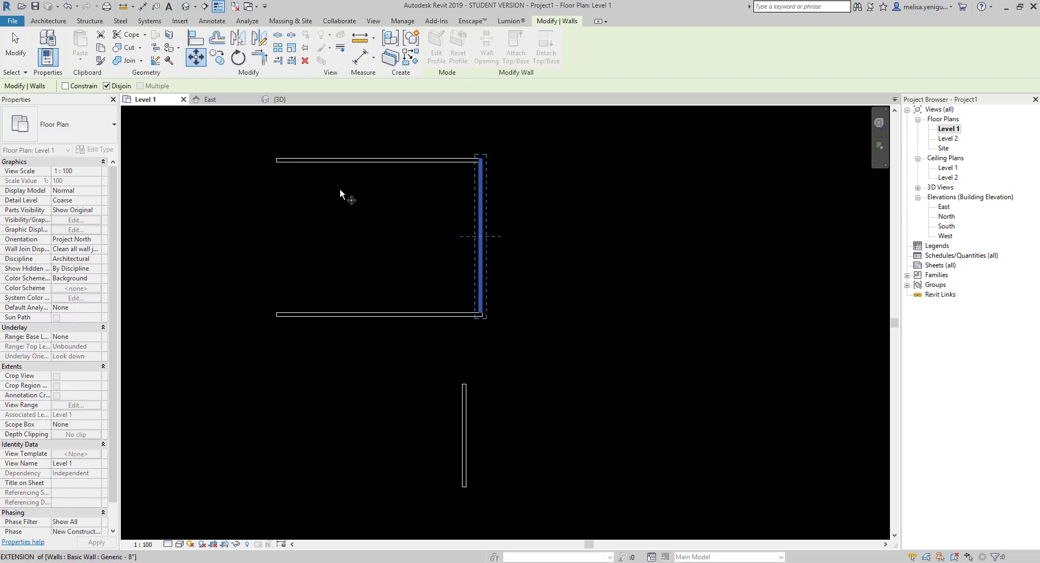
{"action": "left_click", "coordinate": [480, 230]}
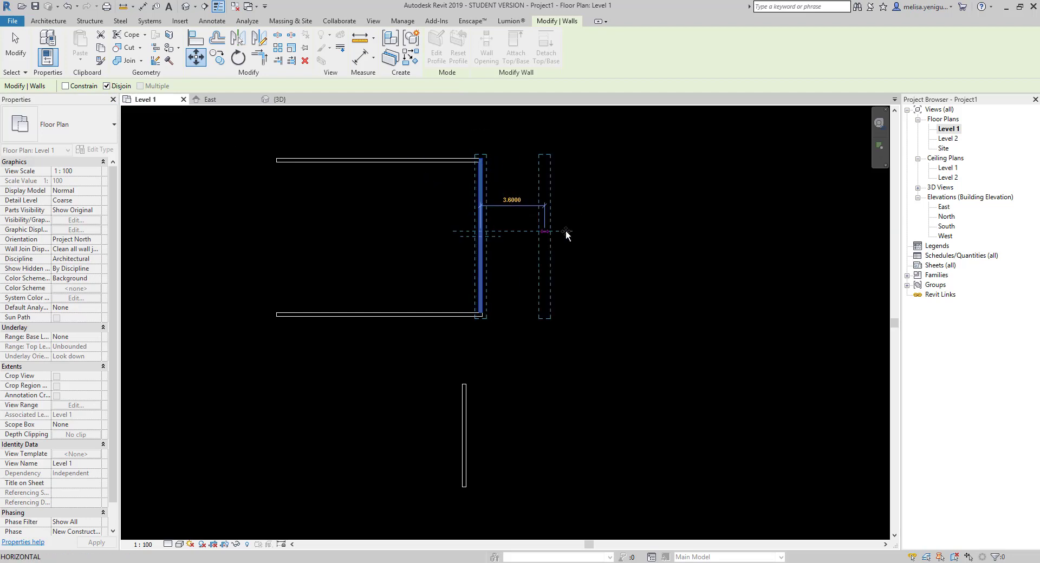
{"action": "left_click", "coordinate": [586, 231]}
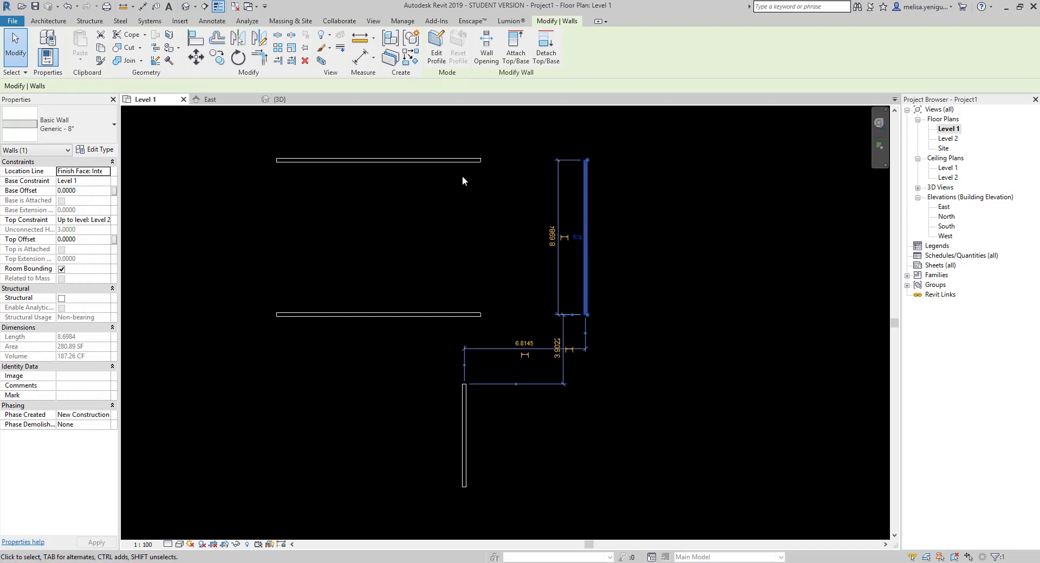
{"action": "left_click", "coordinate": [504, 287]}
{"action": "scroll", "coordinate": [536, 260], "scroll_direction": "down", "scroll_amount": 2}
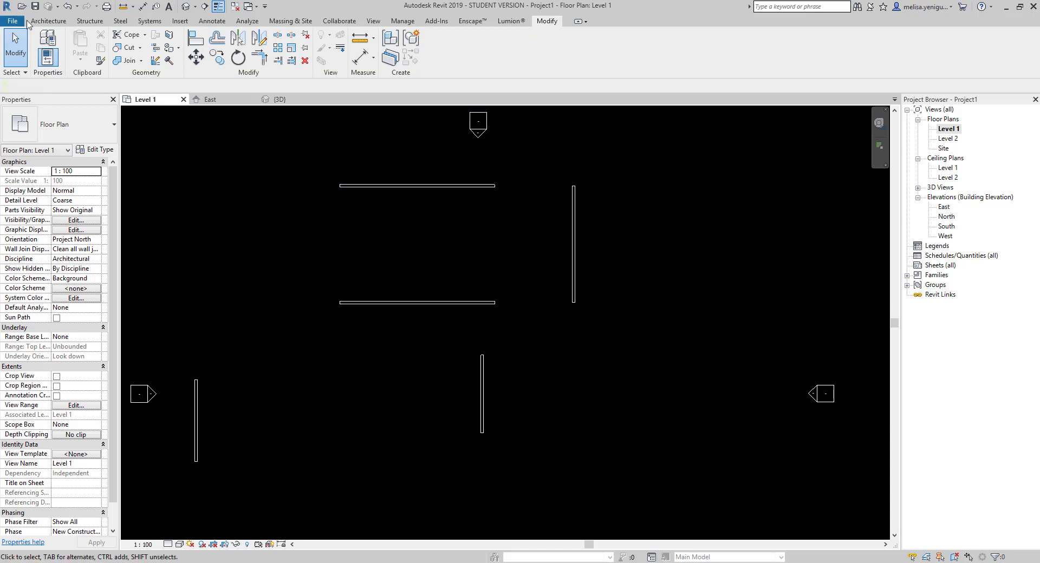
- Draw a vertical wall between the left ends of the two horizontal walls, then drag it
{"action": "left_click", "coordinate": [49, 21]}
{"action": "left_click", "coordinate": [44, 46]}
{"action": "left_click", "coordinate": [340, 185]}
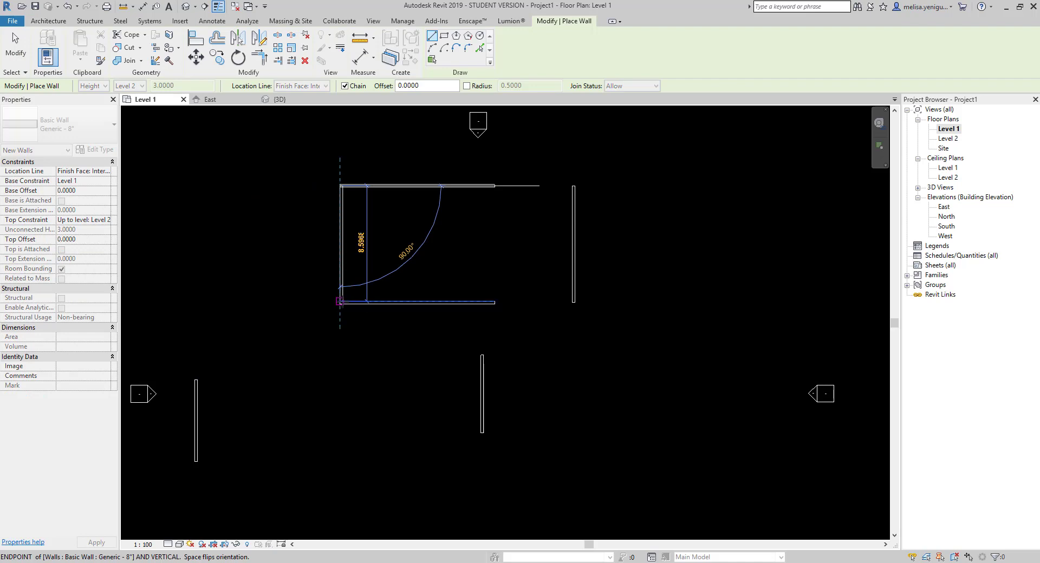
{"action": "left_click", "coordinate": [339, 302]}
{"action": "key", "text": "Escape"}
{"action": "key", "text": "Escape"}
{"action": "left_click", "coordinate": [343, 253]}
{"action": "mouse_move", "coordinate": [343, 254]}
{"action": "left_mouse_down"}
{"action": "mouse_move", "coordinate": [269, 258]}
{"action": "mouse_move", "coordinate": [375, 262]}
{"action": "mouse_move", "coordinate": [348, 271]}
{"action": "left_mouse_up"}
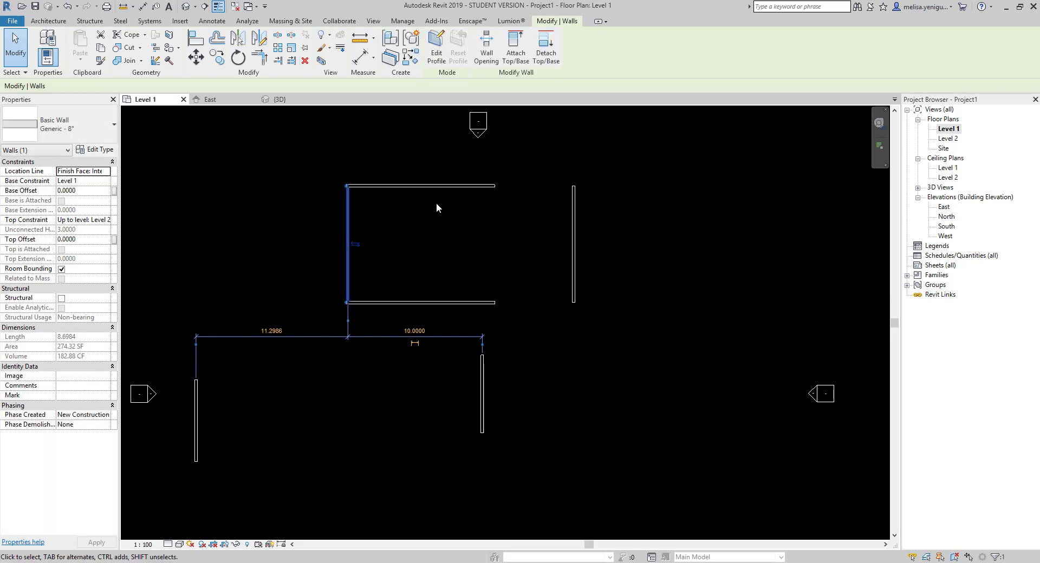
- Move the detached right wall with MV into the rectangle as a partition
{"action": "scroll", "coordinate": [436, 203], "scroll_direction": "up", "scroll_amount": 2}
{"action": "scroll", "coordinate": [433, 265], "scroll_direction": "up", "scroll_amount": 1}
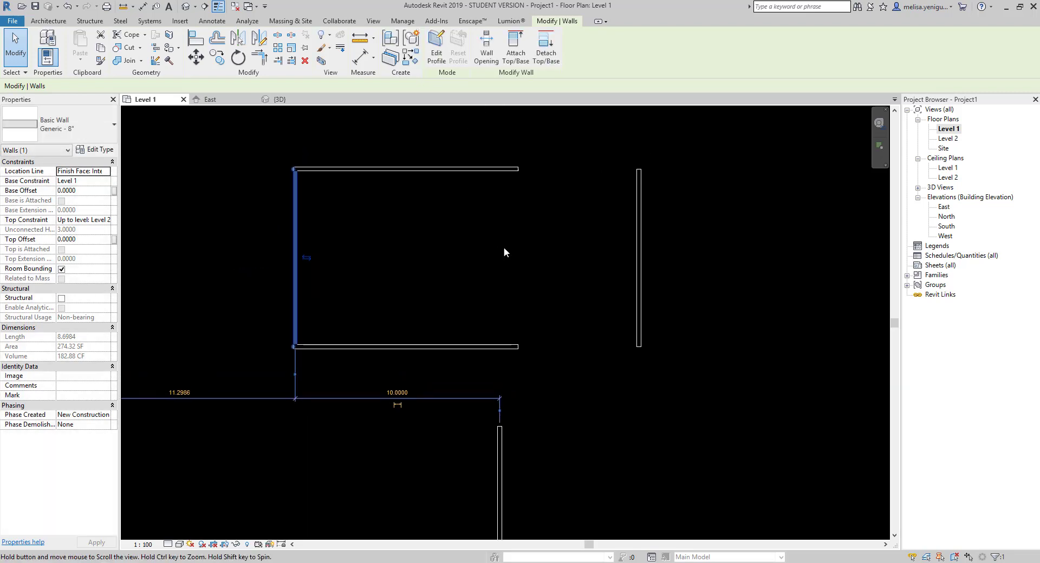
{"action": "left_click", "coordinate": [639, 256]}
{"action": "key", "text": "m"}
{"action": "key", "text": "v"}
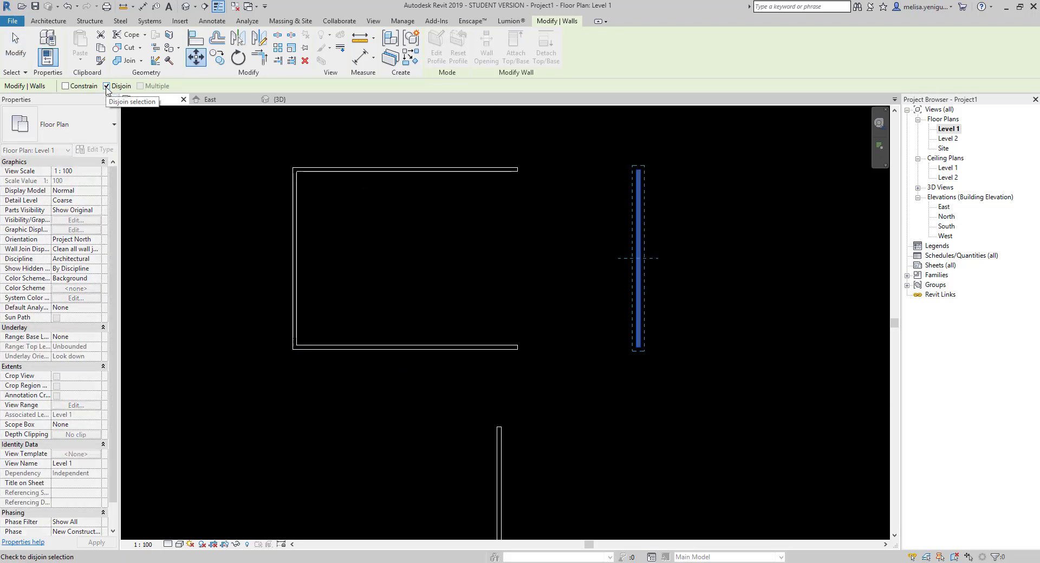
{"action": "left_click", "coordinate": [638, 258]}
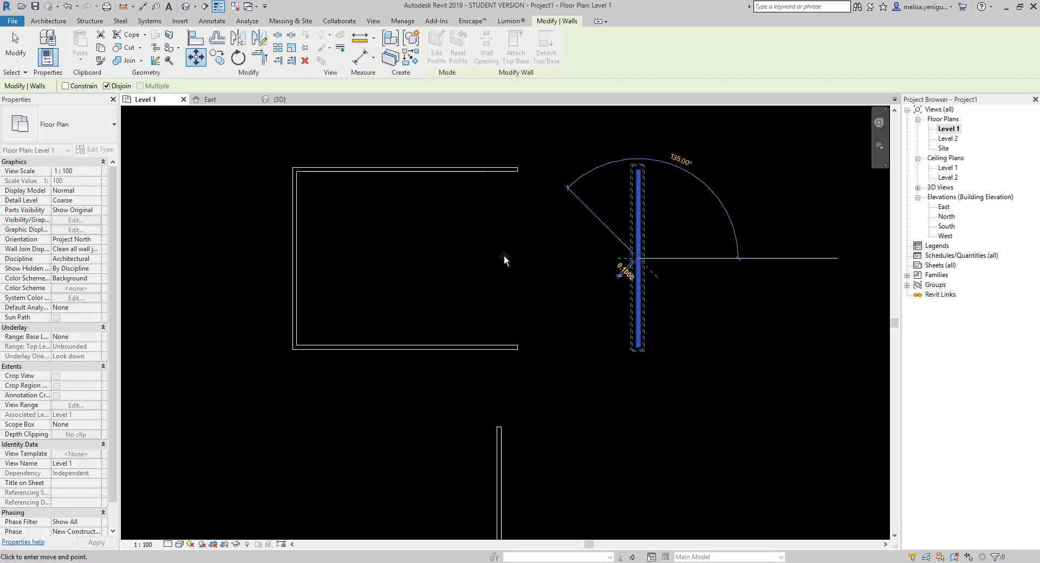
{"action": "left_click", "coordinate": [434, 257]}
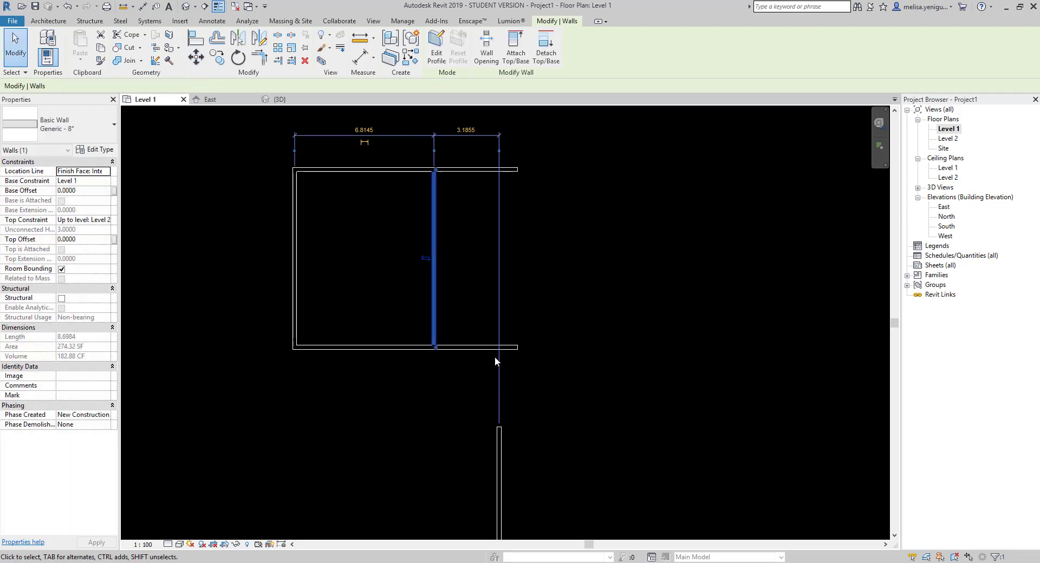
- Shift the rectangle's left wall farther left, undo and redo, then drag it back toward the partition
{"action": "left_click", "coordinate": [294, 241]}
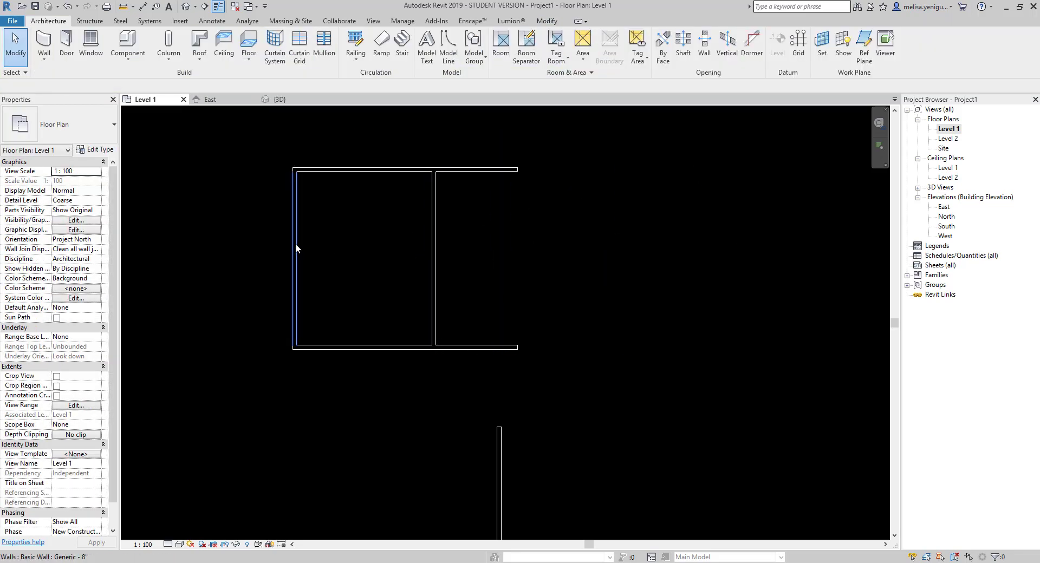
{"action": "left_click", "coordinate": [196, 57]}
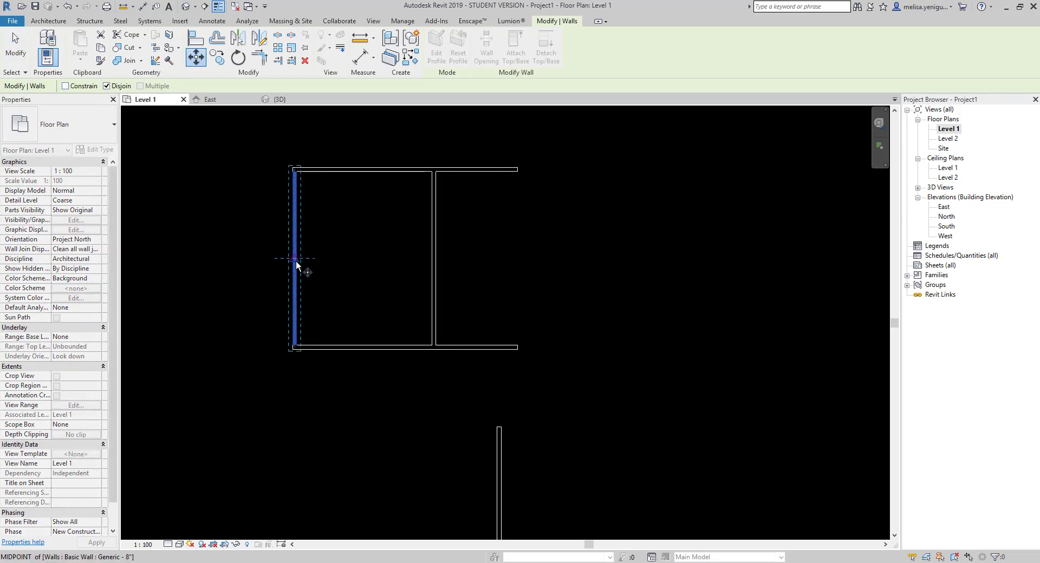
{"action": "left_click", "coordinate": [296, 260]}
{"action": "left_click", "coordinate": [212, 260]}
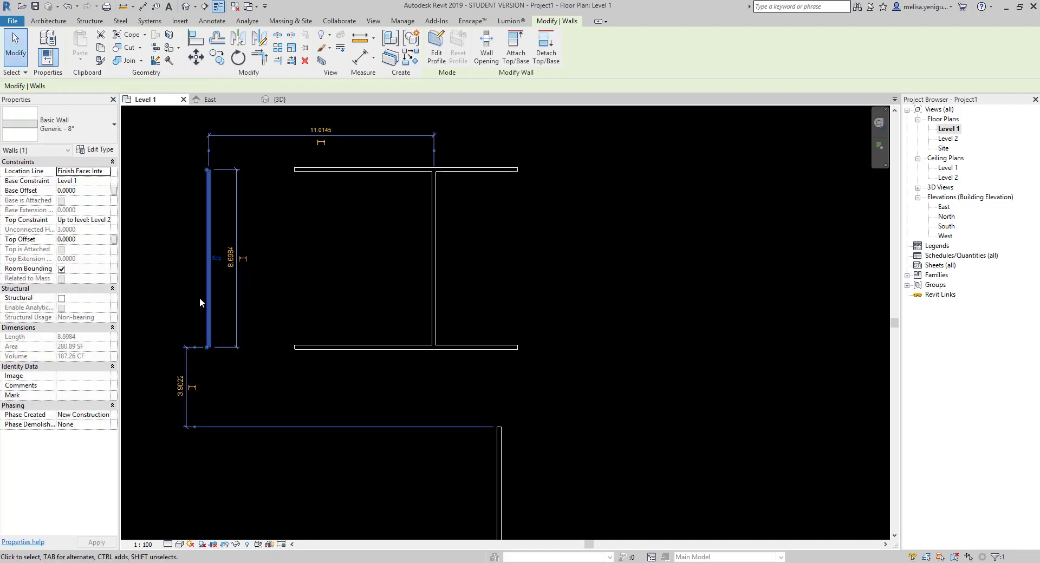
{"action": "key", "text": "ctrl+z"}
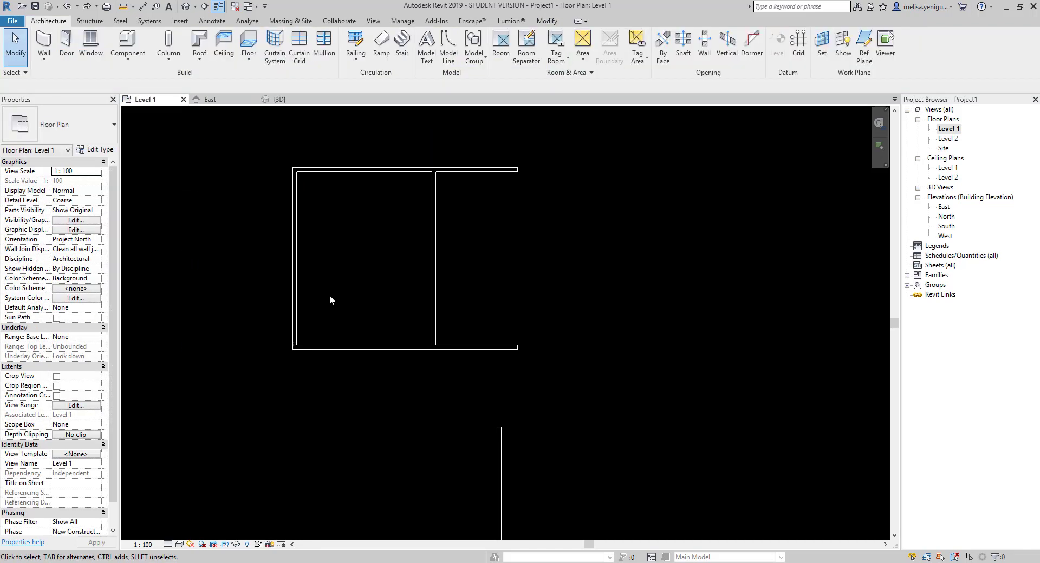
{"action": "left_click", "coordinate": [196, 56]}
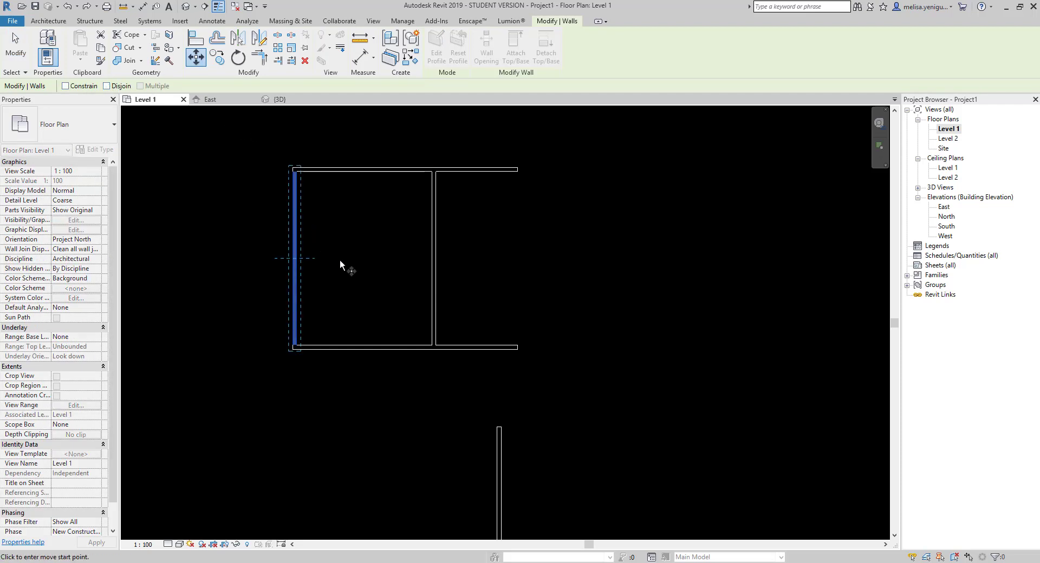
{"action": "left_click", "coordinate": [297, 259]}
{"action": "left_click", "coordinate": [216, 259]}
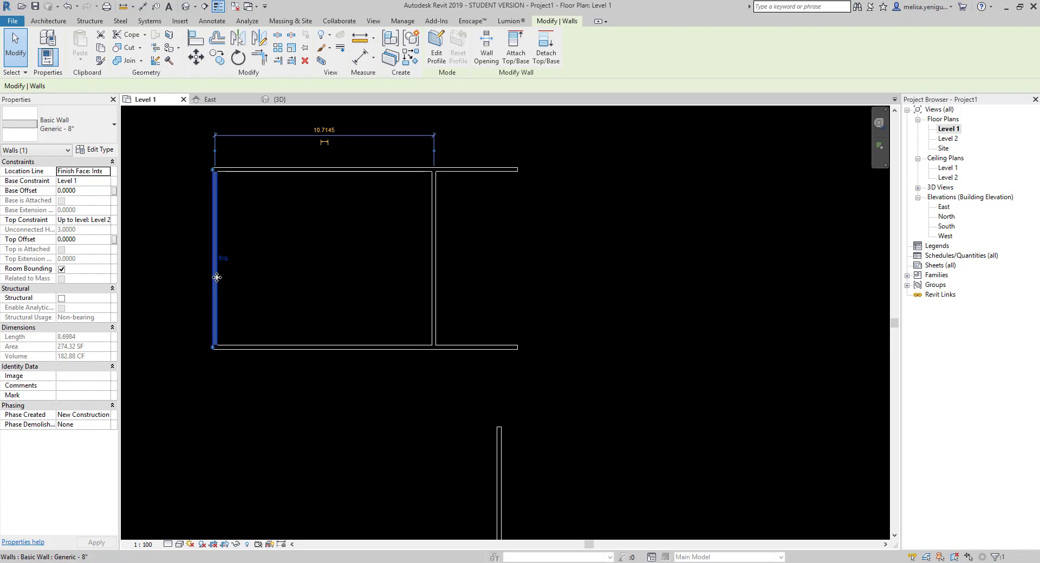
{"action": "left_click_drag", "start_coordinate": [214, 277], "coordinate": [342, 274]}
{"action": "left_click", "coordinate": [444, 269]}
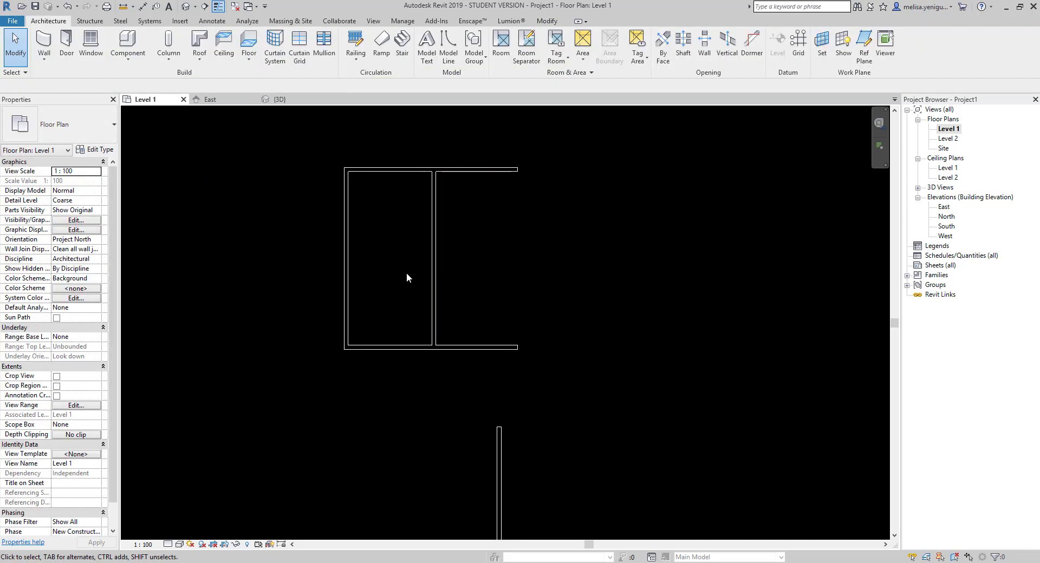
{"action": "scroll", "coordinate": [428, 282], "scroll_direction": "down", "scroll_amount": 3}
- Delete the rectangle's two vertical walls using a crossing selection
{"action": "left_click_drag", "start_coordinate": [439, 285], "coordinate": [370, 290]}
{"action": "key", "text": "Delete"}
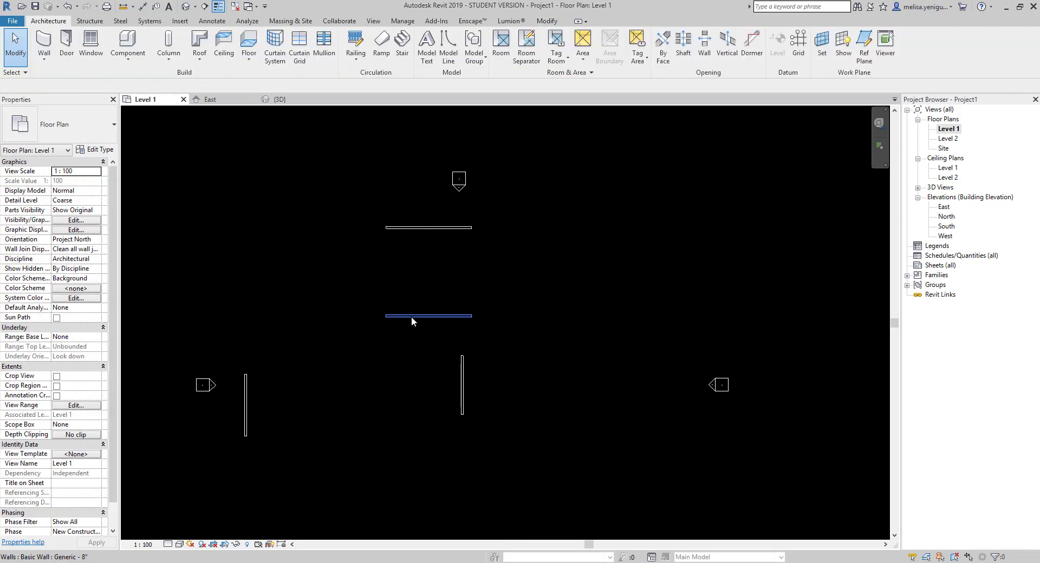
{"action": "left_click", "coordinate": [382, 317]}
{"action": "left_click", "coordinate": [319, 316]}
{"action": "left_click", "coordinate": [332, 353]}
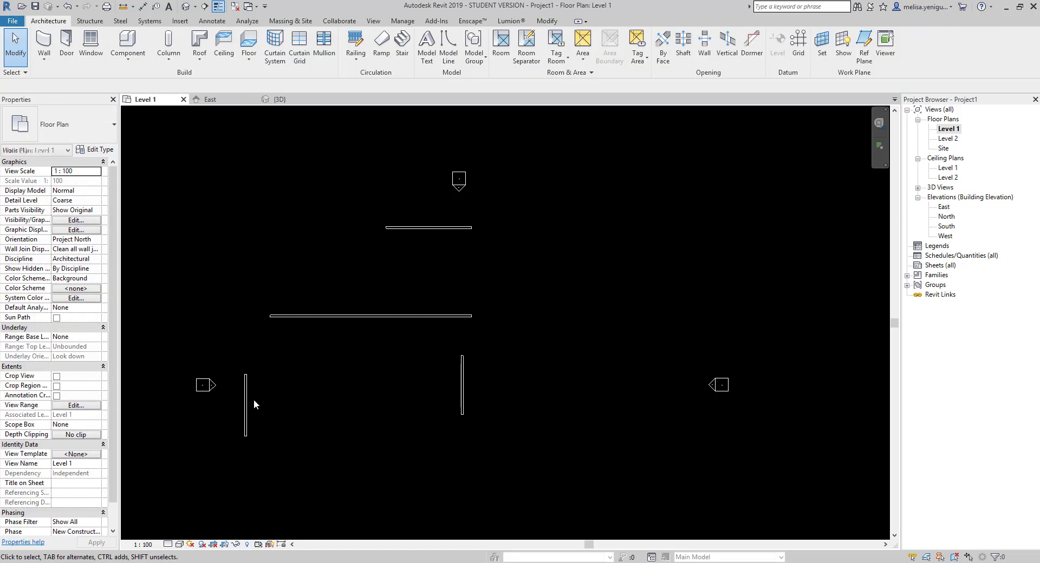
- Drag the left and right lower vertical walls up beneath the horizontal wall, close together
{"action": "left_click", "coordinate": [245, 417]}
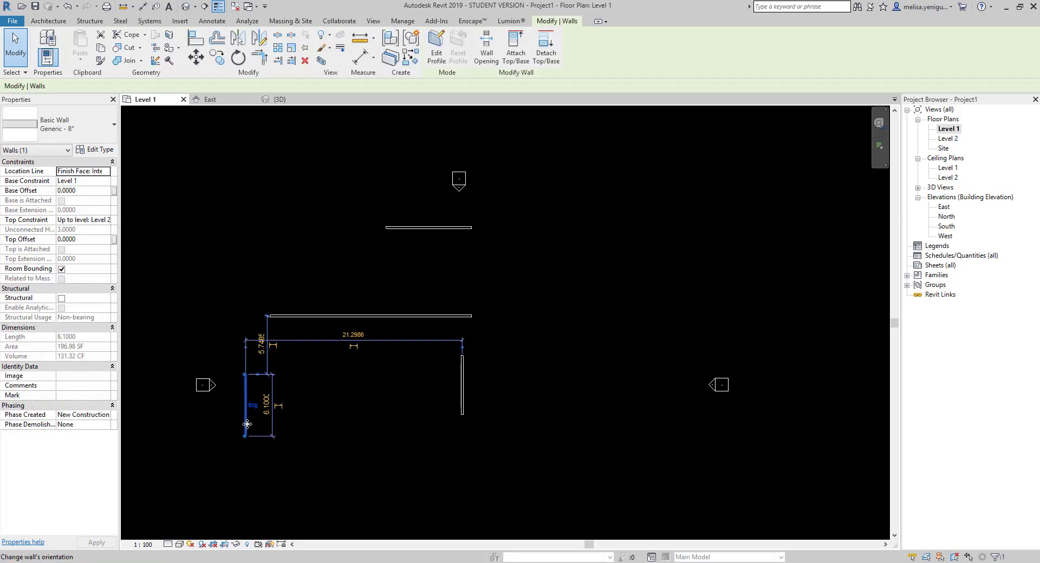
{"action": "left_click_drag", "start_coordinate": [245, 417], "coordinate": [372, 388]}
{"action": "scroll", "coordinate": [449, 354], "scroll_direction": "up", "scroll_amount": 2}
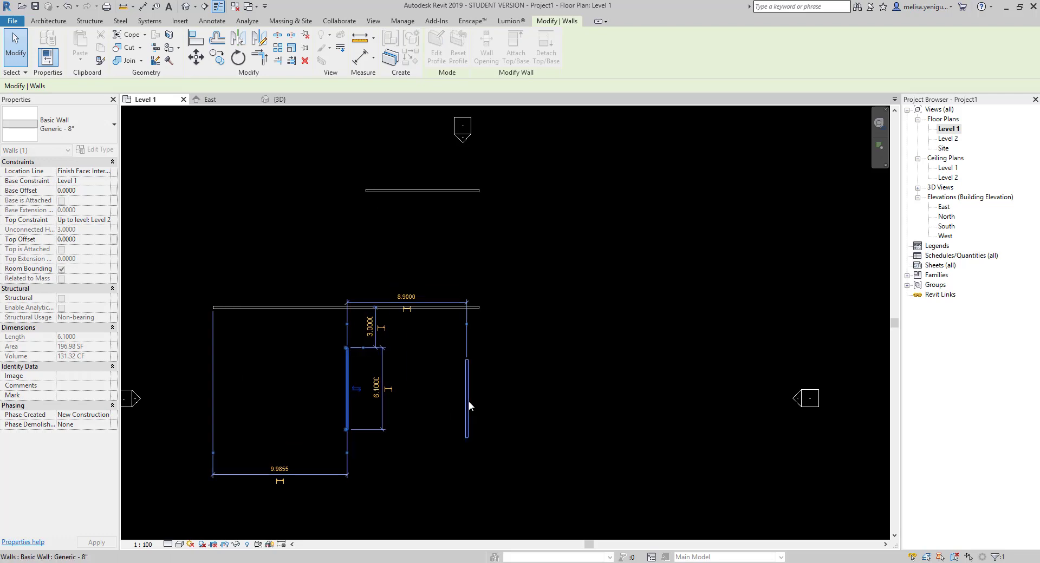
{"action": "left_click", "coordinate": [469, 401]}
{"action": "left_click_drag", "start_coordinate": [469, 400], "coordinate": [249, 392]}
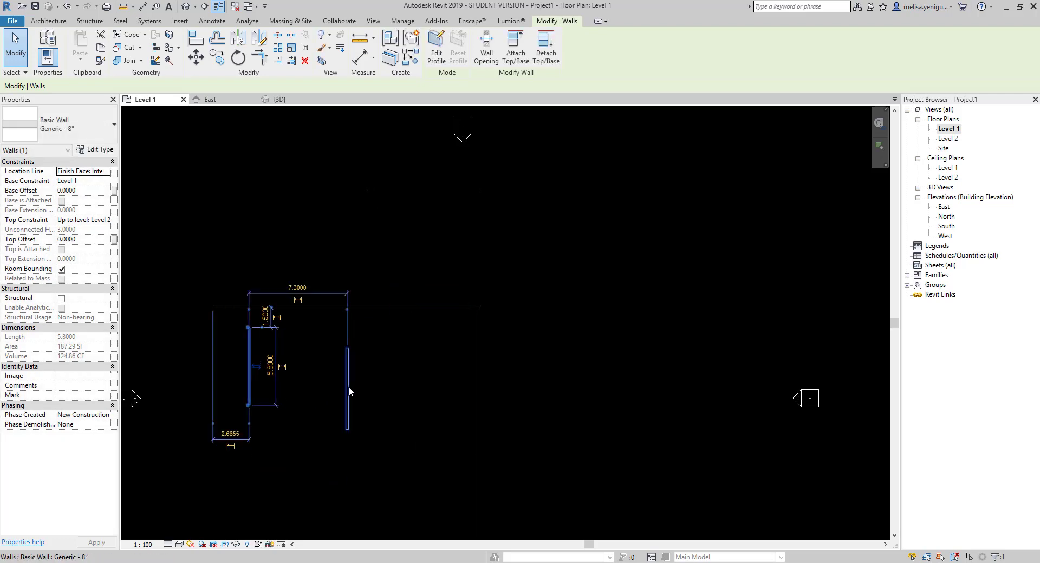
{"action": "left_click", "coordinate": [348, 388]}
{"action": "mouse_move", "coordinate": [349, 388]}
{"action": "left_mouse_down"}
{"action": "mouse_move", "coordinate": [433, 358]}
{"action": "mouse_move", "coordinate": [344, 399]}
{"action": "left_mouse_up"}
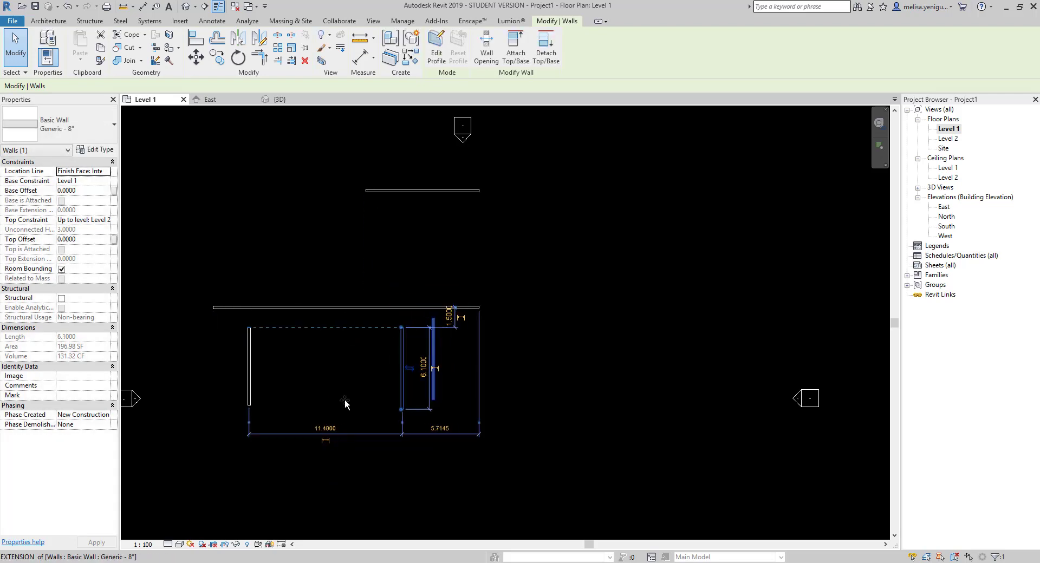
{"action": "left_click", "coordinate": [437, 386]}
{"action": "middle_click_drag", "start_coordinate": [438, 386], "coordinate": [491, 354]}
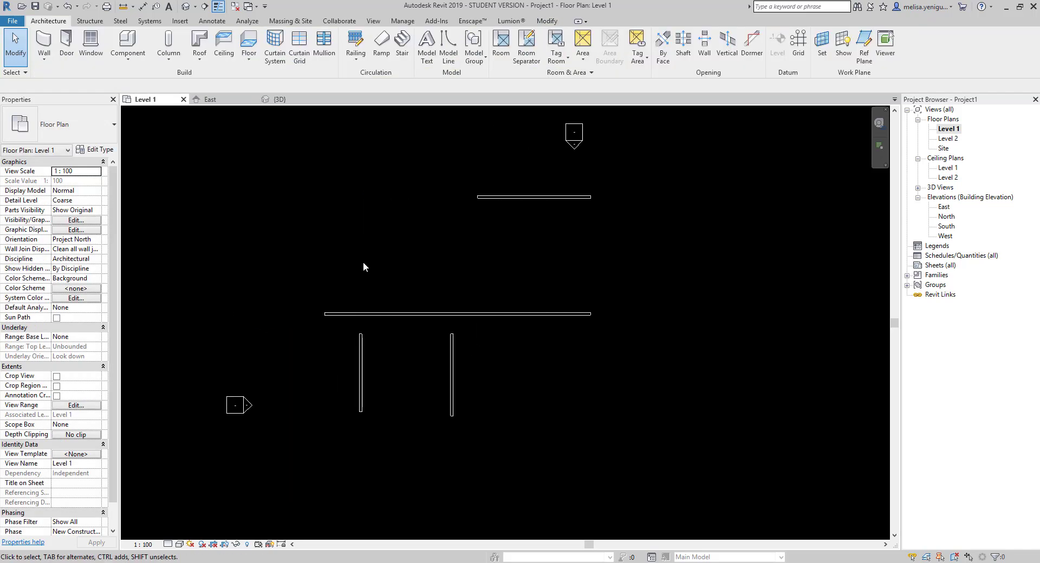
{"action": "left_click", "coordinate": [547, 20]}
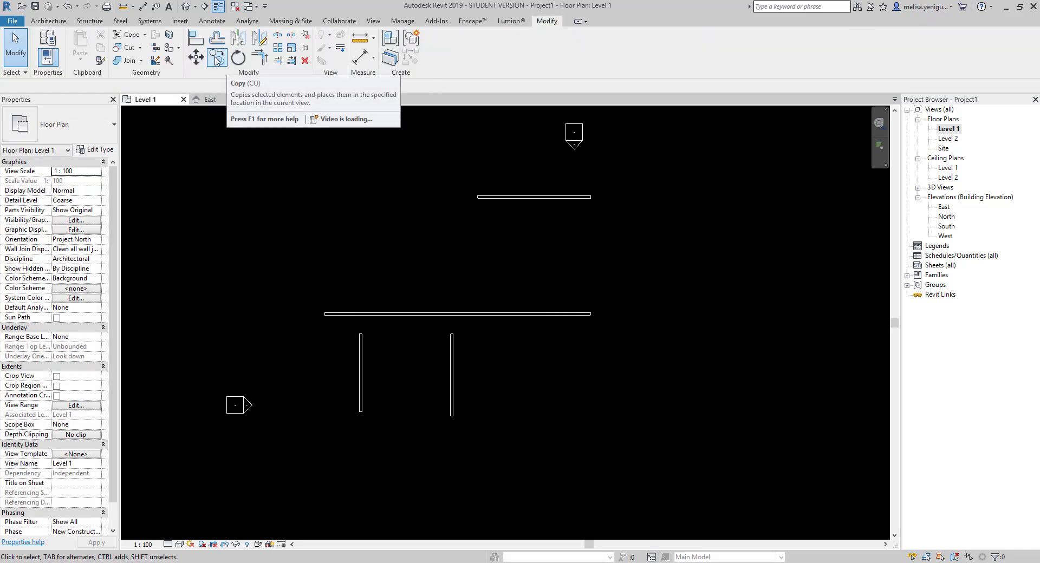
- Copy the left partition wall and drag the copy to the right of the other two
{"action": "left_click", "coordinate": [215, 57]}
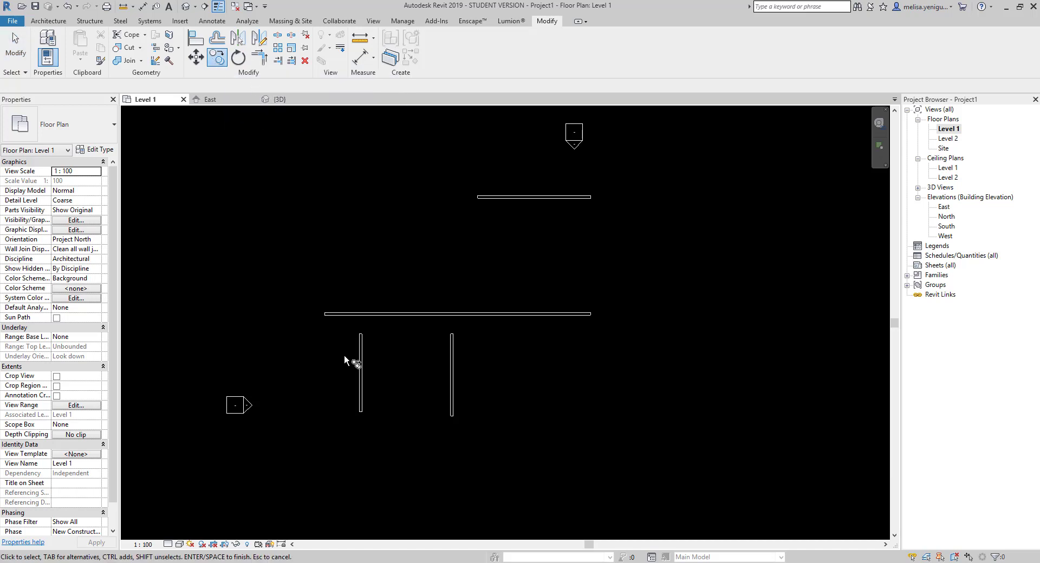
{"action": "key", "text": "Escape"}
{"action": "left_click", "coordinate": [361, 379]}
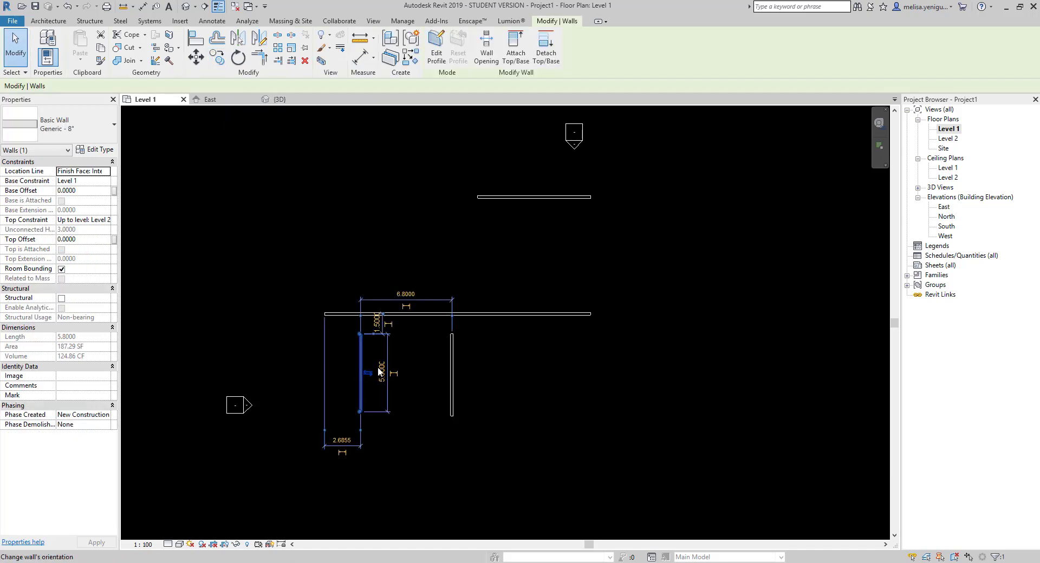
{"action": "left_click", "coordinate": [216, 57]}
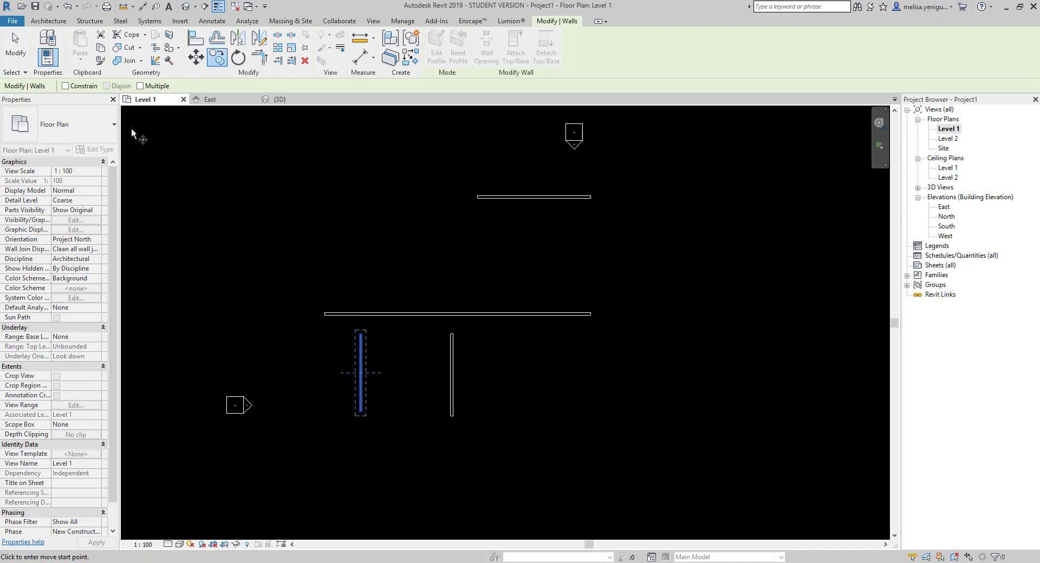
{"action": "left_click", "coordinate": [65, 86]}
{"action": "left_click", "coordinate": [363, 373]}
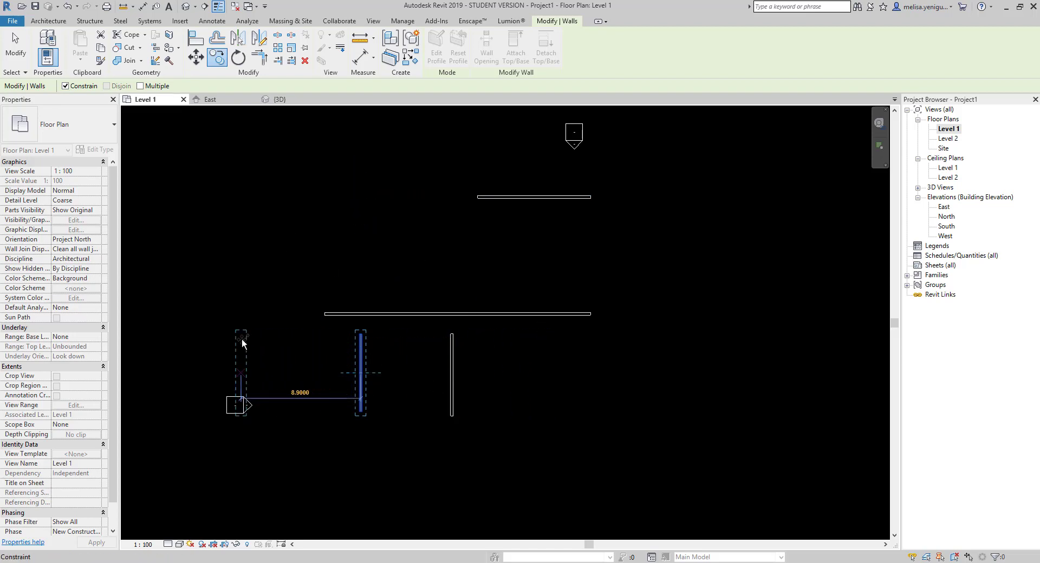
{"action": "left_click", "coordinate": [65, 85]}
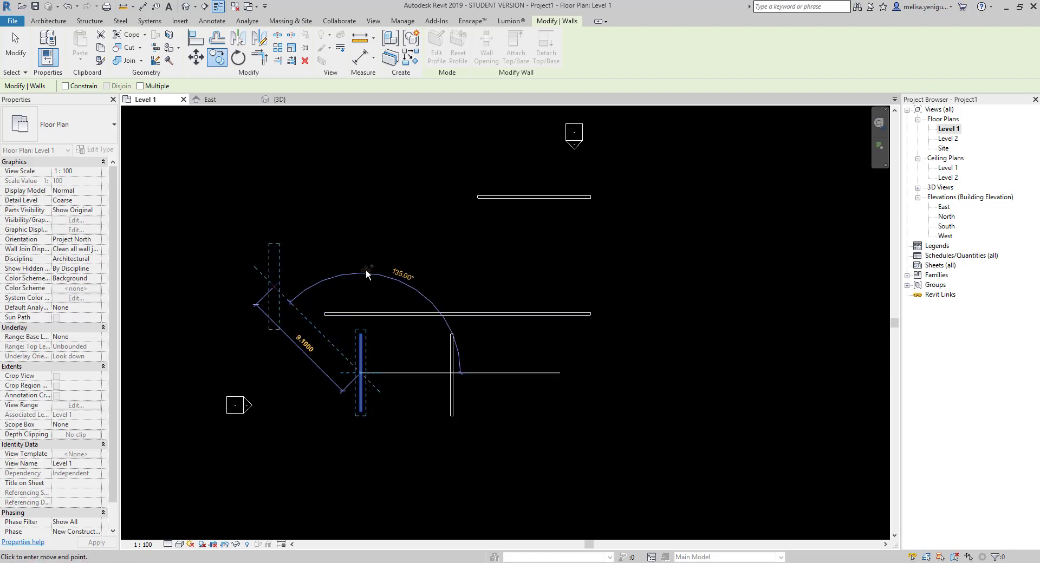
{"action": "left_click", "coordinate": [241, 252]}
{"action": "left_click", "coordinate": [327, 378]}
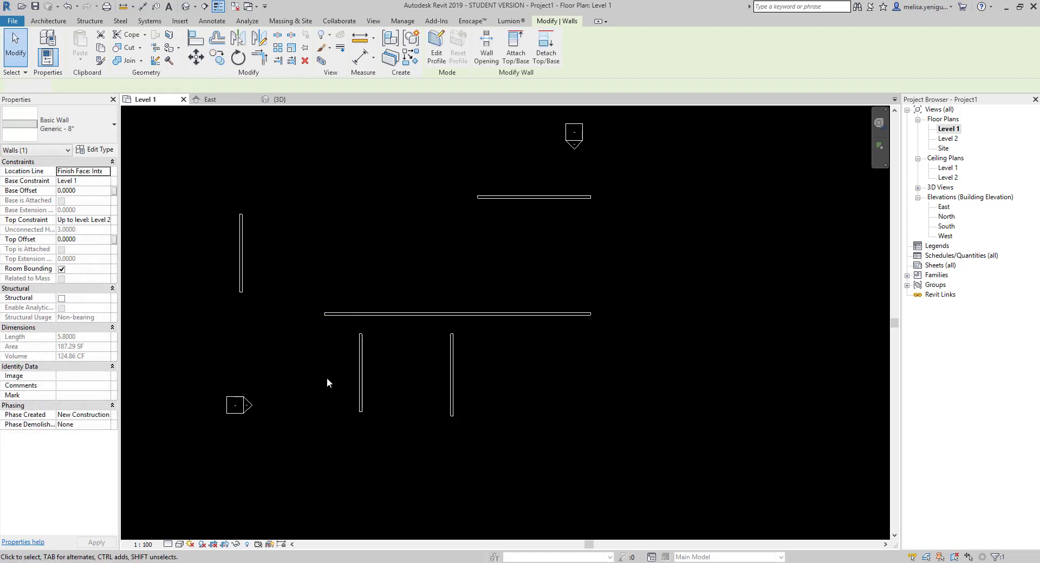
{"action": "left_click", "coordinate": [242, 266]}
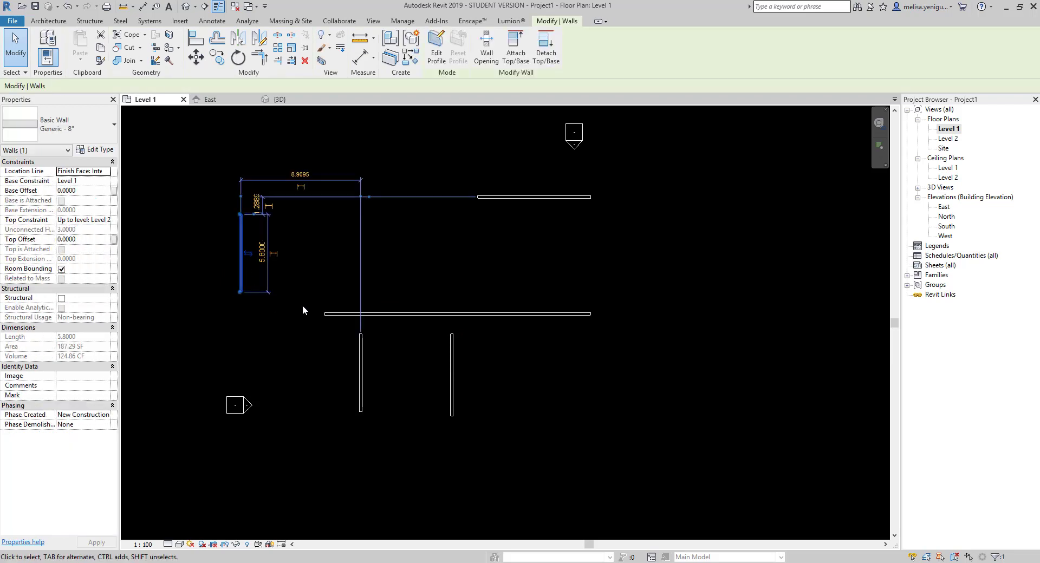
{"action": "left_click_drag", "start_coordinate": [242, 265], "coordinate": [532, 385]}
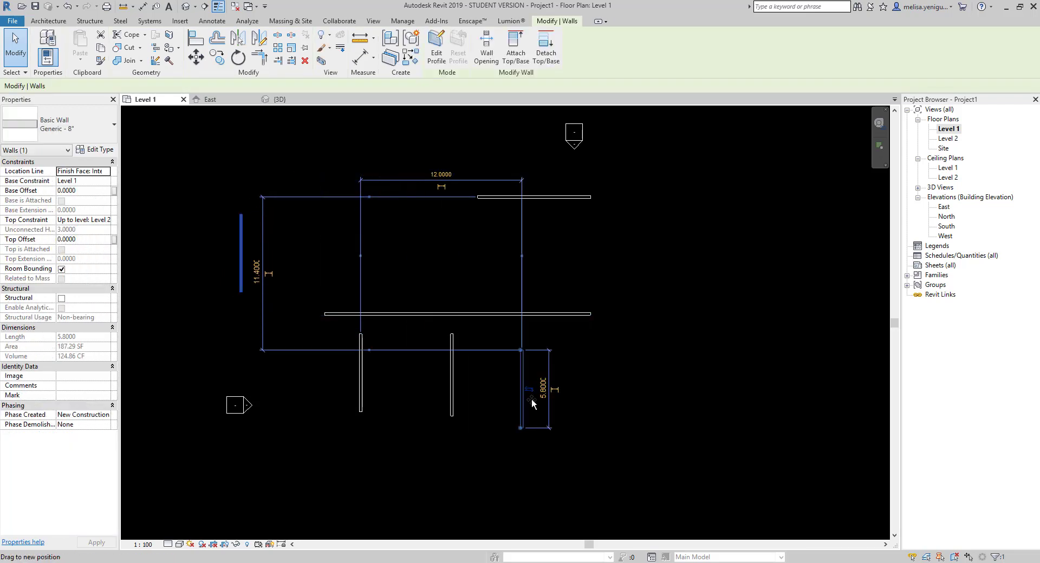
{"action": "left_click", "coordinate": [379, 364]}
- Try Rotate with Copy on the left partition, cancel it, and reselect the wall
{"action": "left_click", "coordinate": [360, 367]}
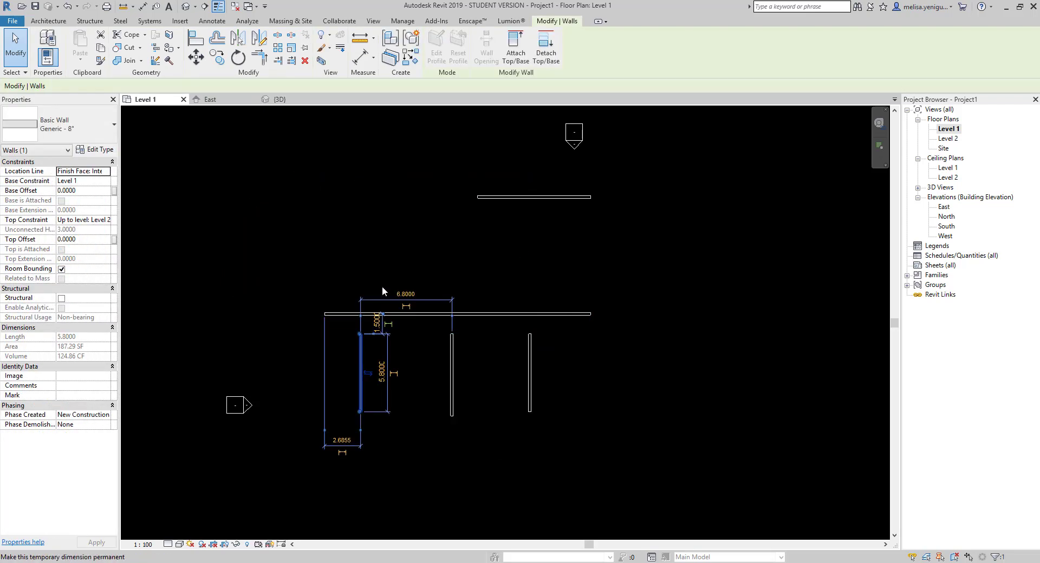
{"action": "left_click", "coordinate": [239, 57]}
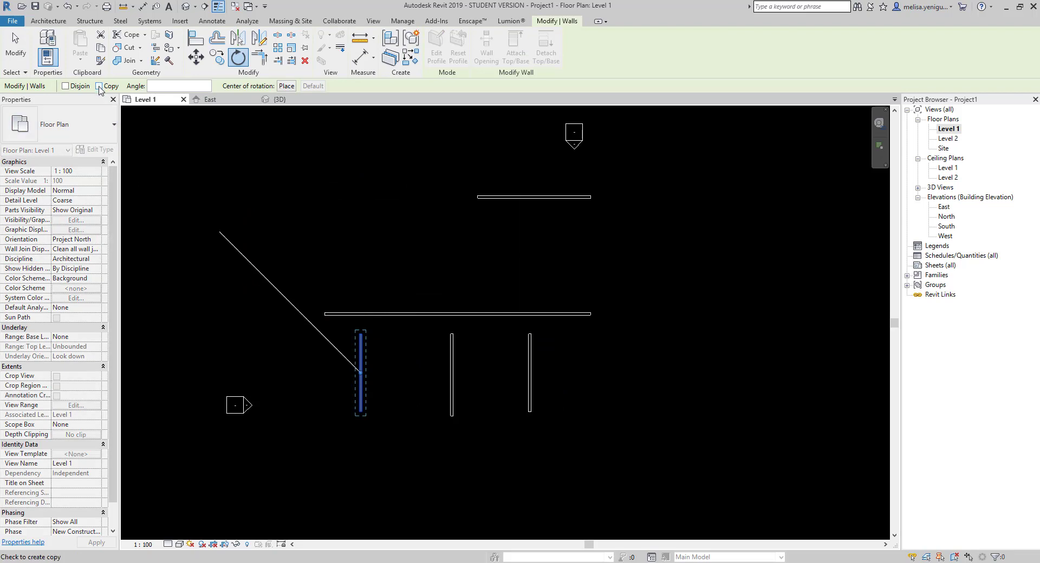
{"action": "left_click", "coordinate": [98, 86]}
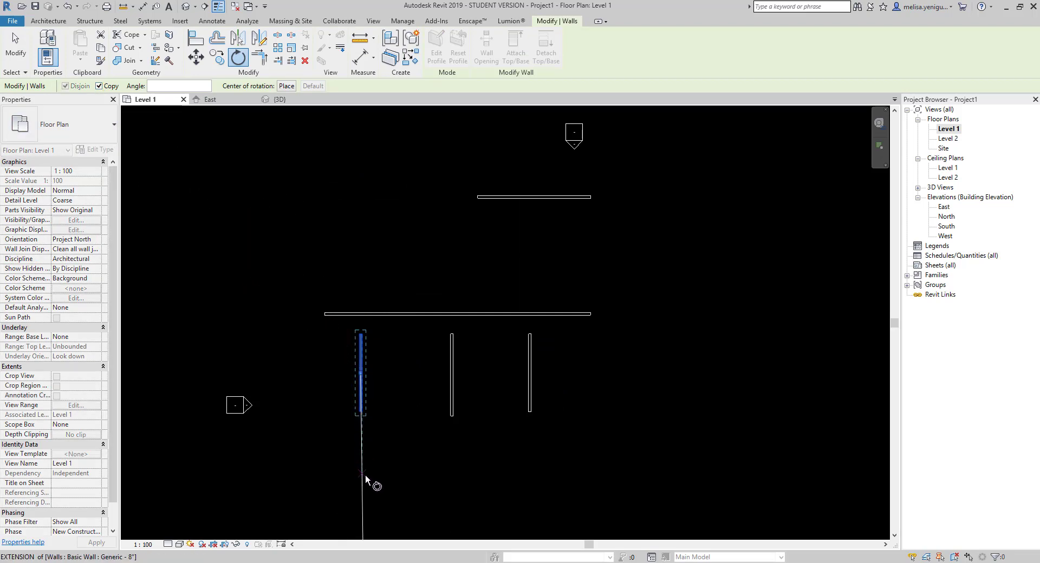
{"action": "key", "text": "Escape"}
{"action": "key", "text": "Escape"}
{"action": "left_click", "coordinate": [362, 378]}
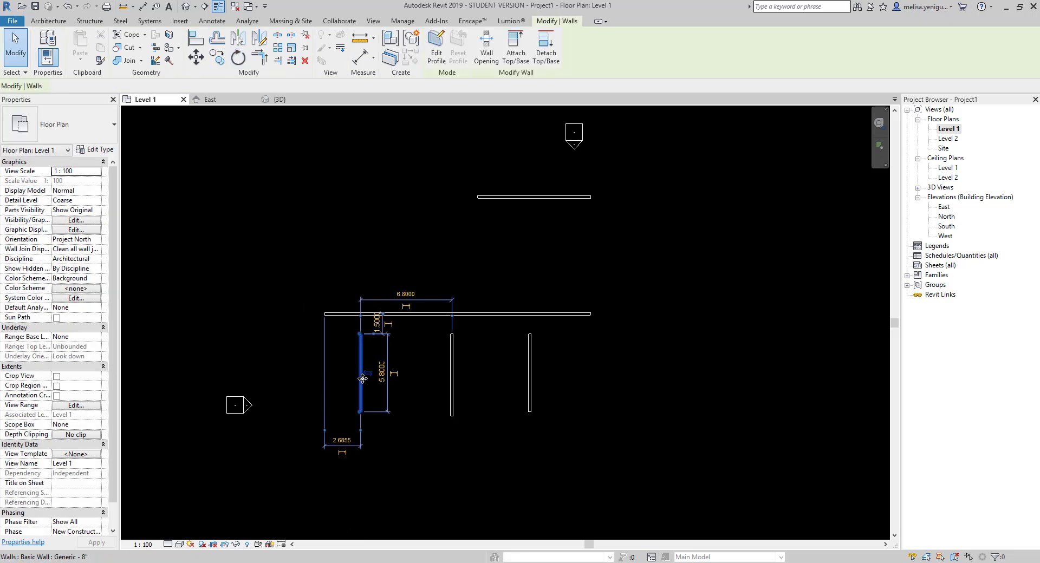
{"action": "left_click", "coordinate": [218, 58]}
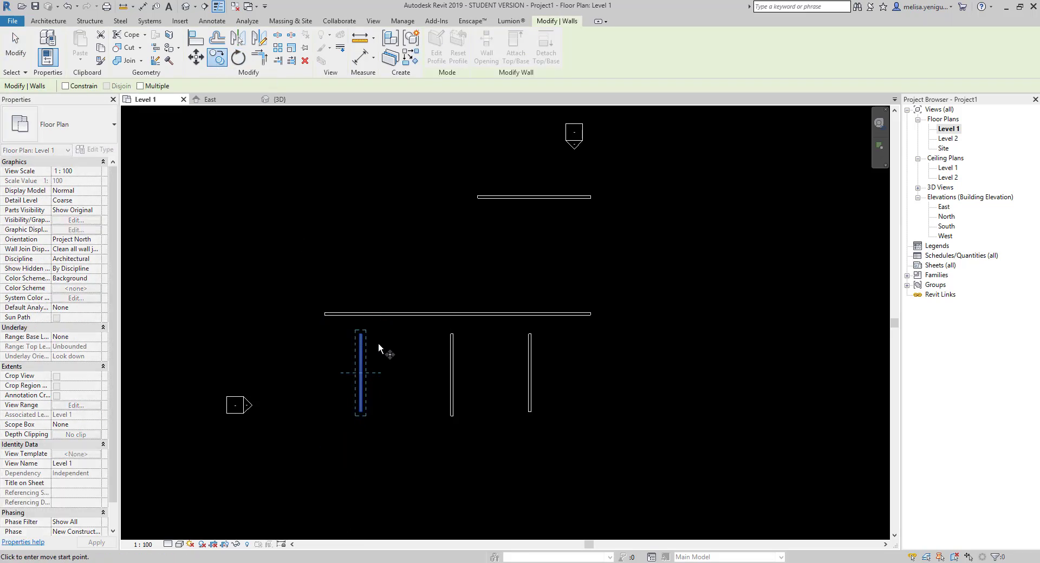
- With Multiple checked, place nine copies of the wall at scattered points around the plan
{"action": "left_click", "coordinate": [140, 86]}
{"action": "left_click", "coordinate": [360, 373]}
{"action": "left_click", "coordinate": [290, 373]}
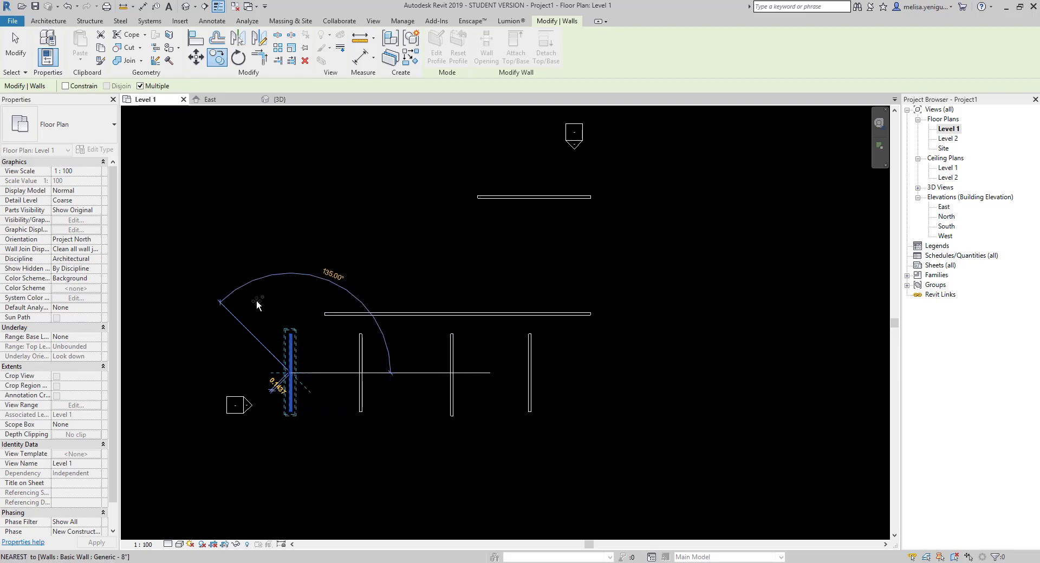
{"action": "left_click", "coordinate": [224, 341]}
{"action": "left_click", "coordinate": [228, 244]}
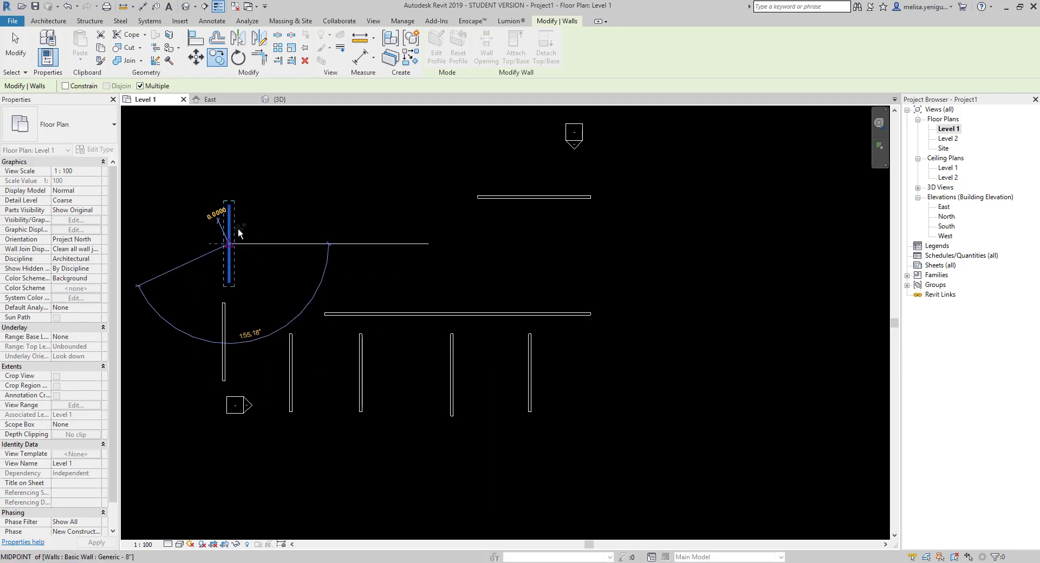
{"action": "left_click", "coordinate": [287, 186]}
{"action": "left_click", "coordinate": [352, 162]}
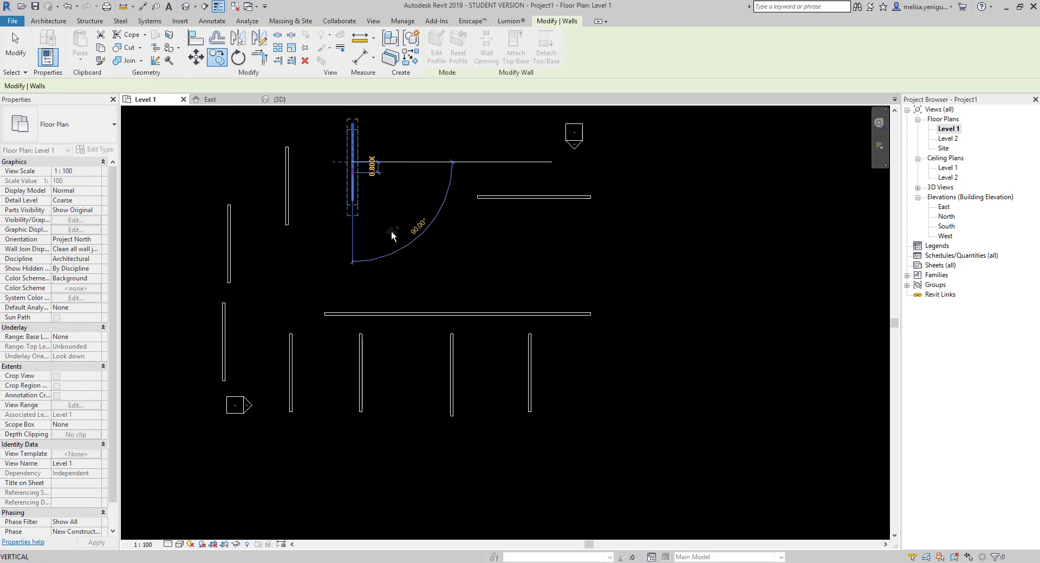
{"action": "left_click", "coordinate": [428, 262]}
{"action": "left_click", "coordinate": [318, 261]}
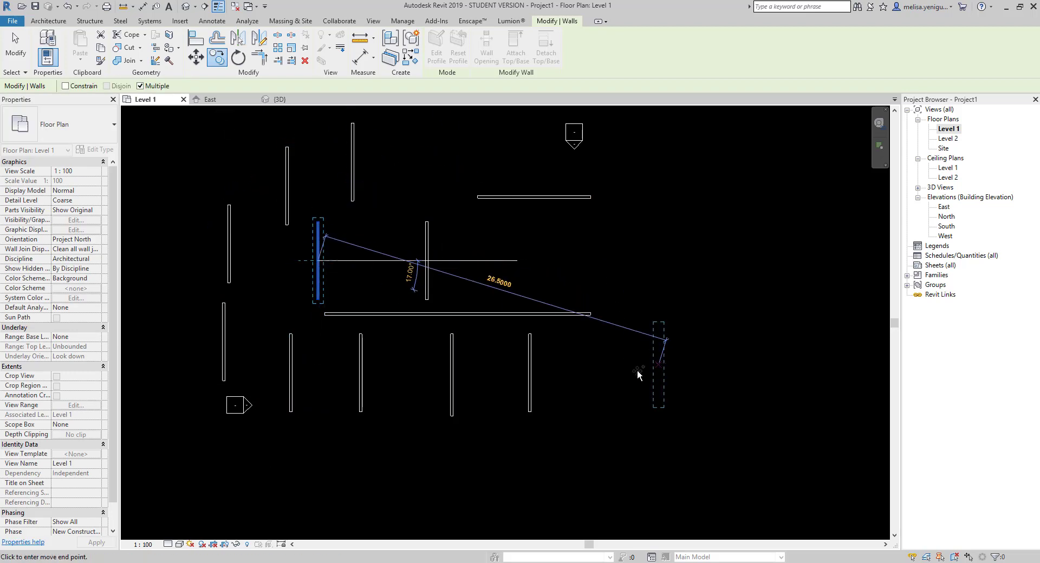
{"action": "left_click", "coordinate": [600, 378]}
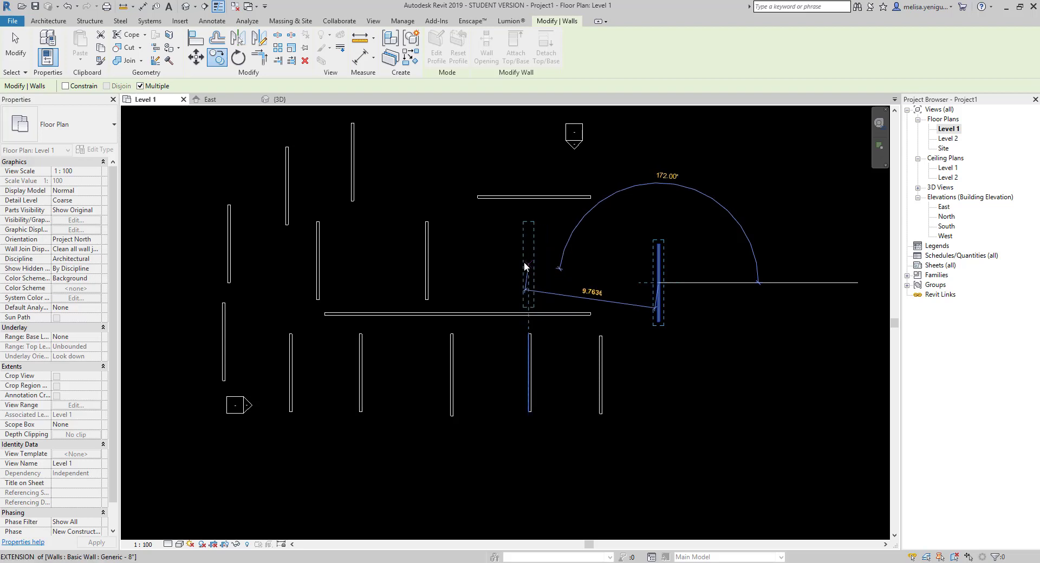
{"action": "left_click", "coordinate": [606, 271]}
{"action": "key", "text": "Escape"}
{"action": "left_click_drag", "start_coordinate": [712, 282], "coordinate": [200, 253]}
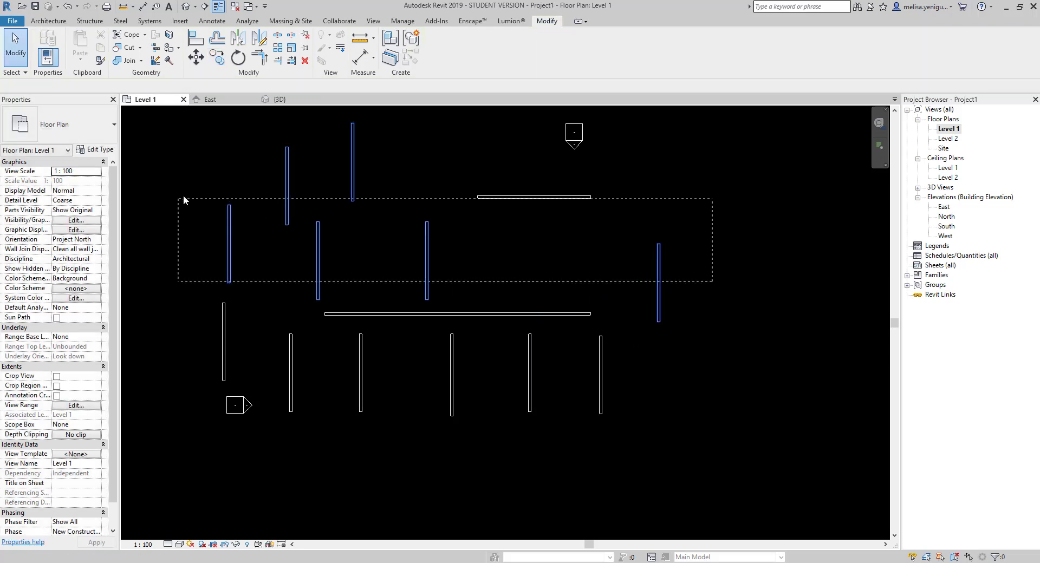
- Delete the stray wall copies and the two middle partition walls
{"action": "left_click_drag", "start_coordinate": [183, 198], "coordinate": [194, 171]}
{"action": "key", "text": "Delete"}
{"action": "left_click_drag", "start_coordinate": [325, 372], "coordinate": [216, 317]}
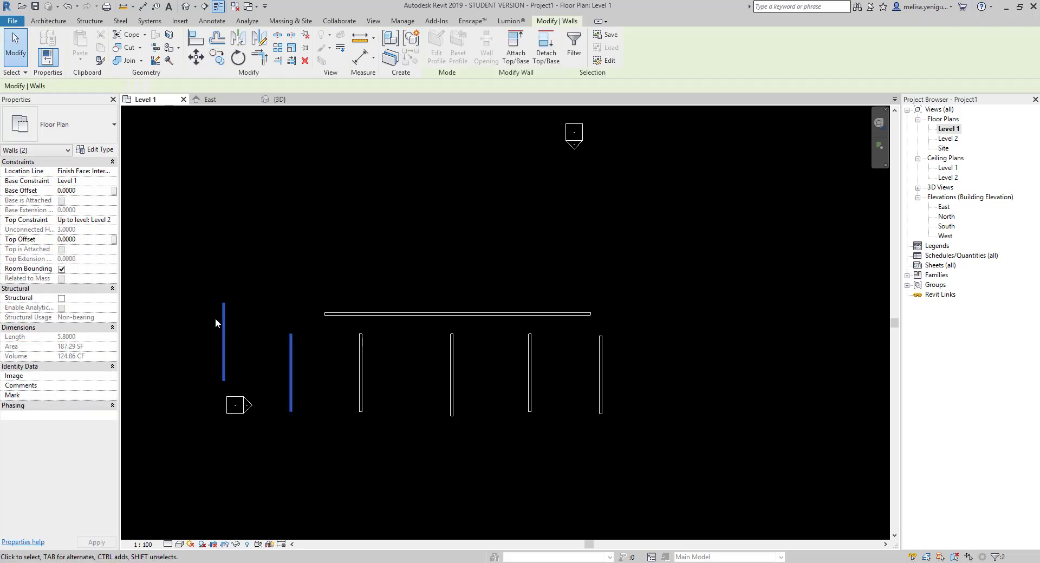
{"action": "key", "text": "Delete"}
{"action": "mouse_move", "coordinate": [551, 364]}
{"action": "left_mouse_down"}
{"action": "mouse_move", "coordinate": [363, 370]}
{"action": "mouse_move", "coordinate": [436, 359]}
{"action": "left_mouse_up"}
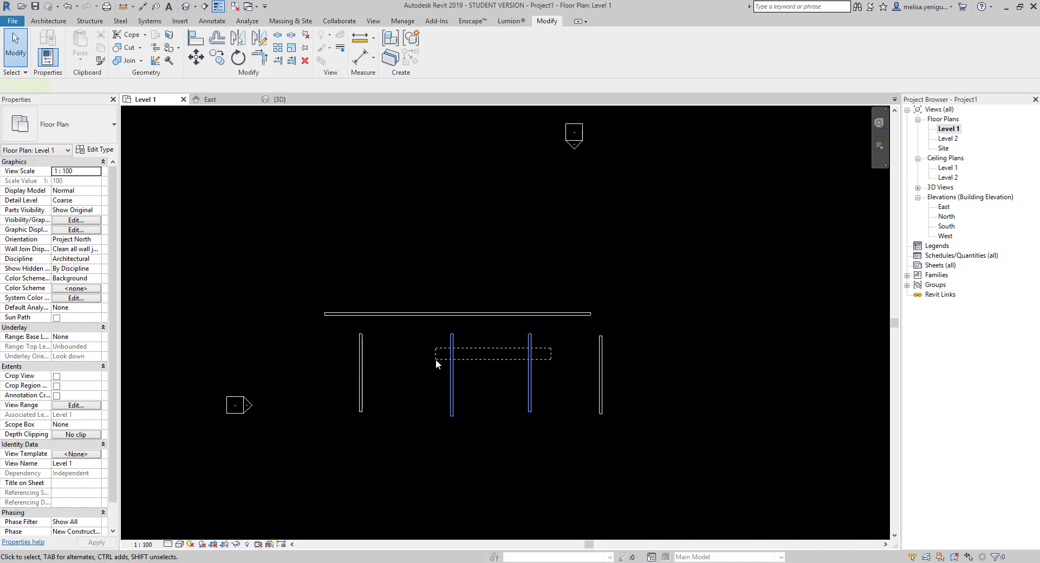
{"action": "key", "text": "Delete"}
- Copy the left partition wall once, 7.0000 to the right
{"action": "left_click", "coordinate": [360, 353]}
{"action": "left_click", "coordinate": [224, 58]}
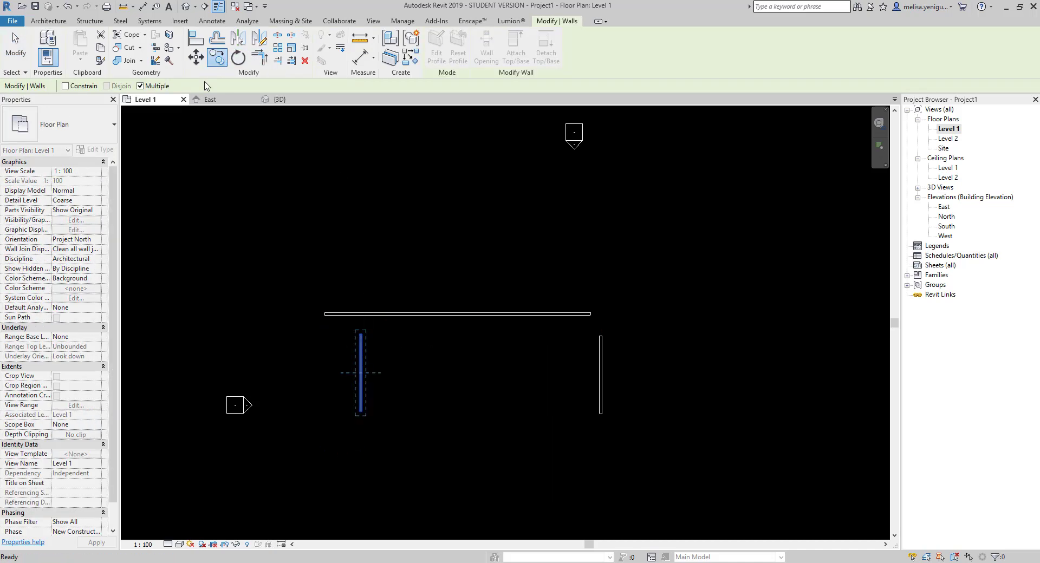
{"action": "left_click", "coordinate": [139, 86]}
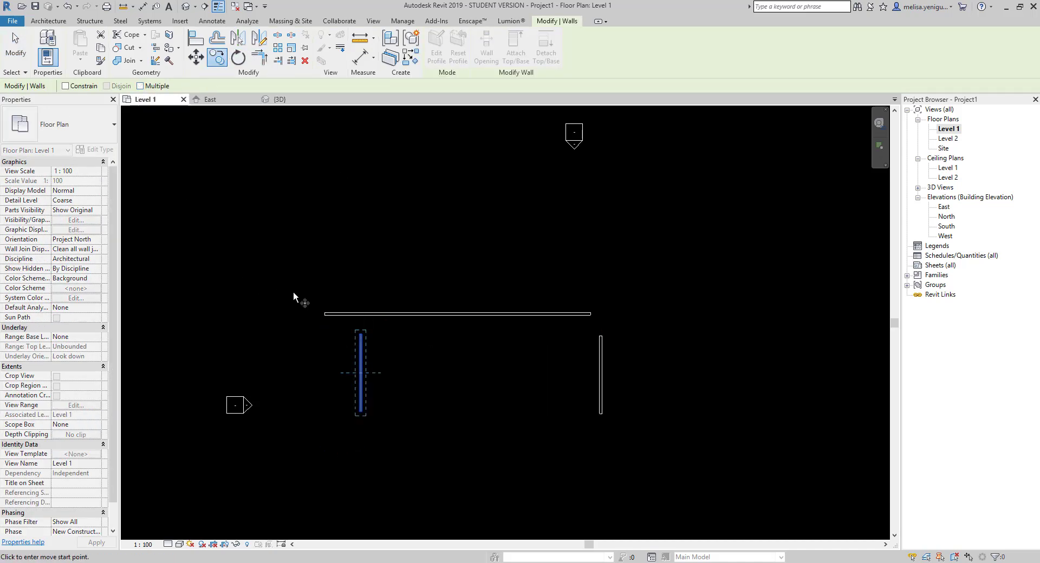
{"action": "left_click", "coordinate": [360, 373]}
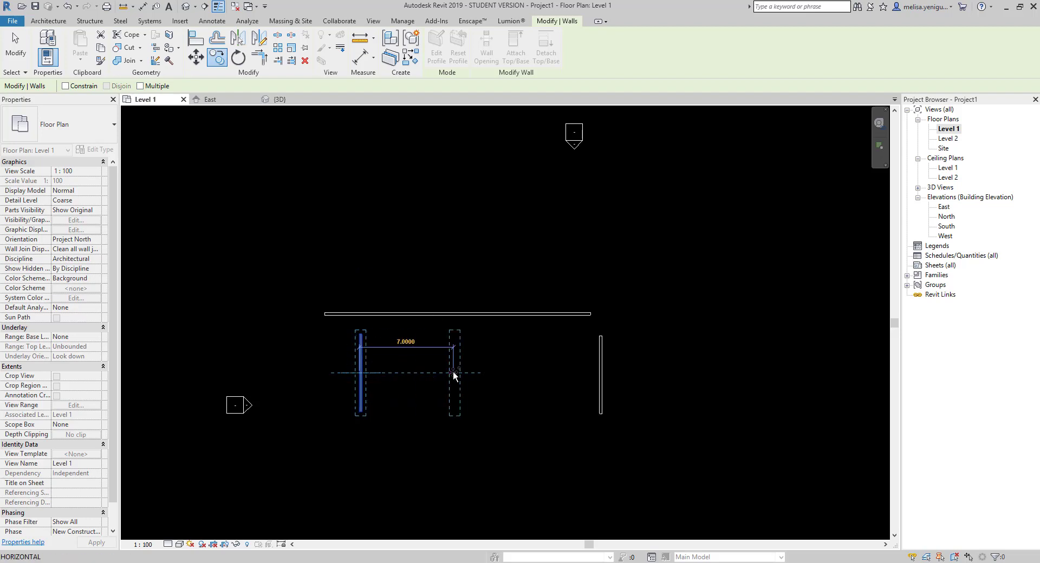
{"action": "left_click", "coordinate": [453, 372]}
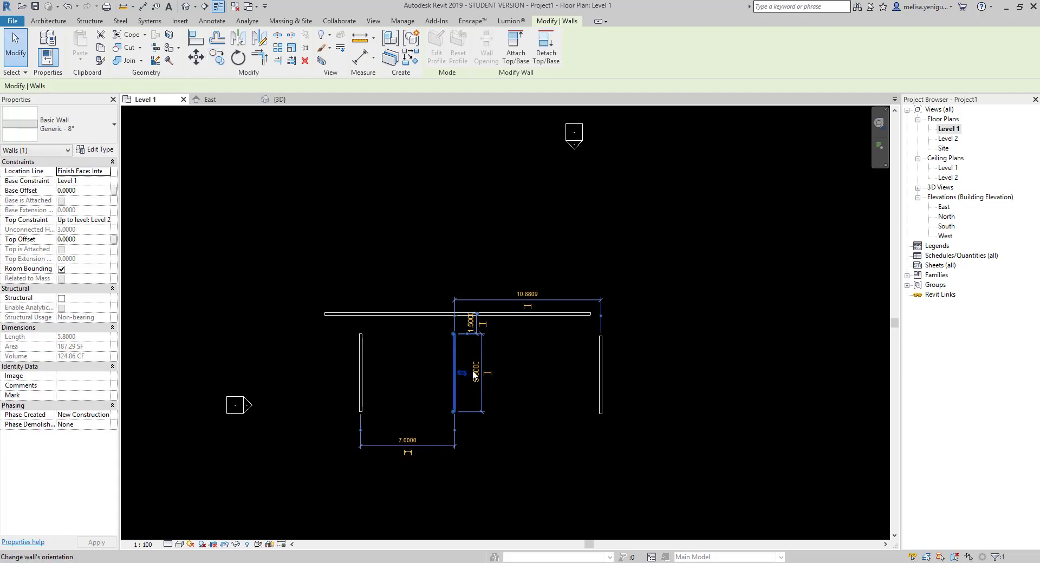
{"action": "left_click", "coordinate": [535, 432]}
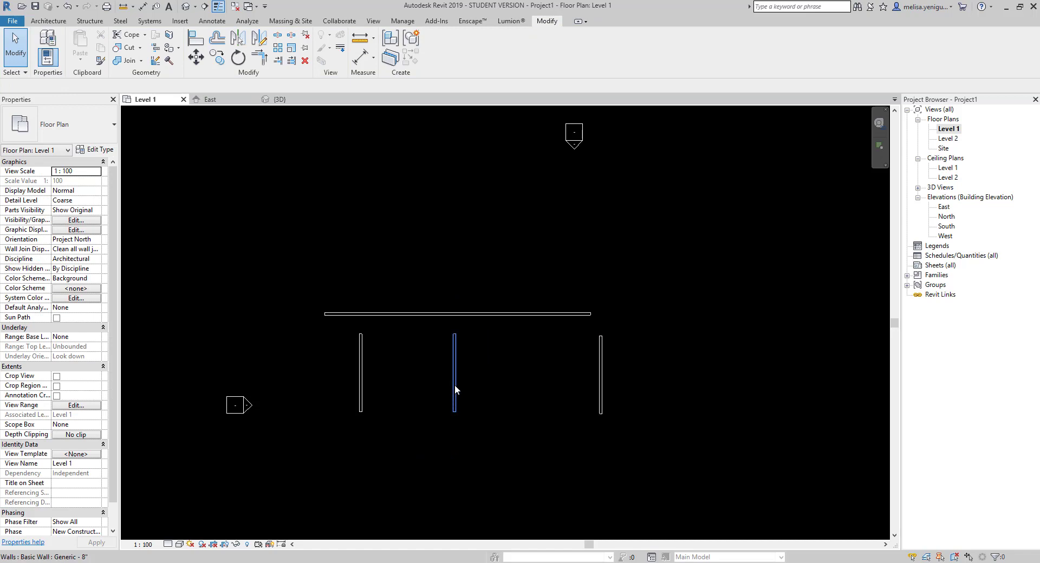
- Copy the new wall with Multiple enabled to add partitions farther right
{"action": "left_click", "coordinate": [454, 384]}
{"action": "left_click", "coordinate": [217, 60]}
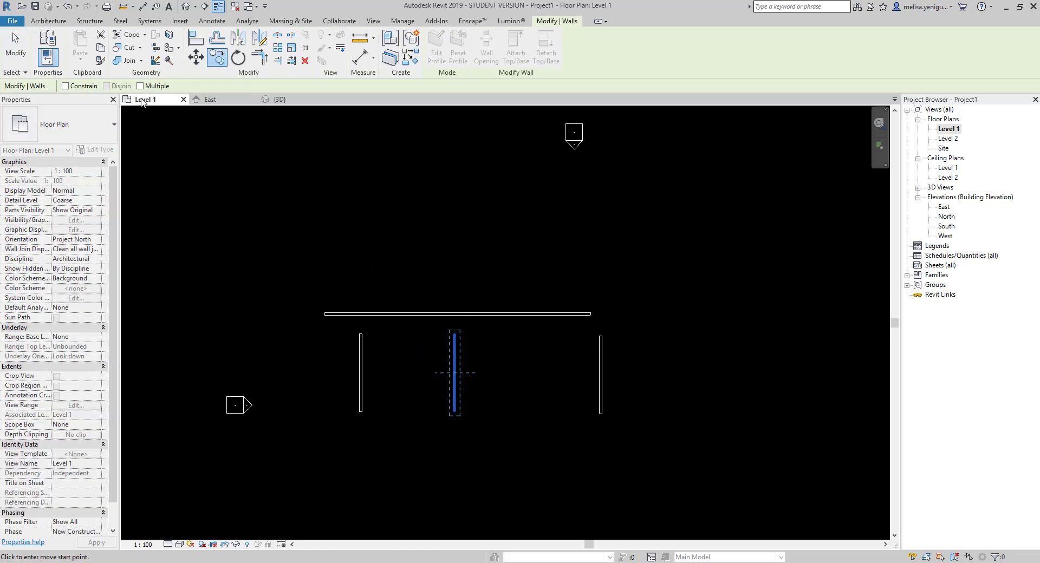
{"action": "left_click", "coordinate": [459, 380]}
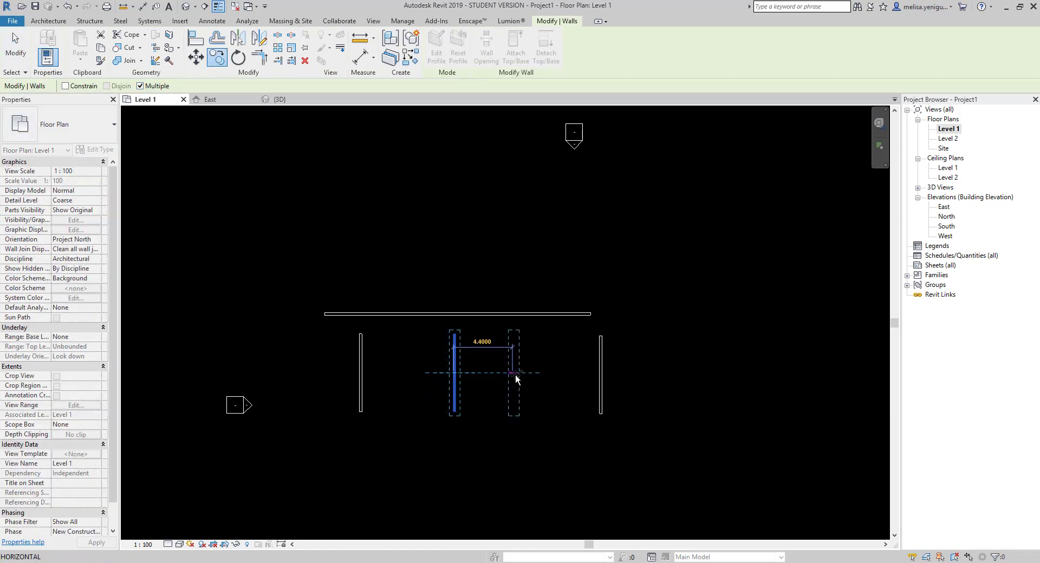
{"action": "left_click", "coordinate": [522, 376]}
{"action": "left_click", "coordinate": [578, 376]}
- Finish the copy, then abandon a rotate attempt on the short left partition wall
{"action": "key", "text": "Escape"}
{"action": "key", "text": "Escape"}
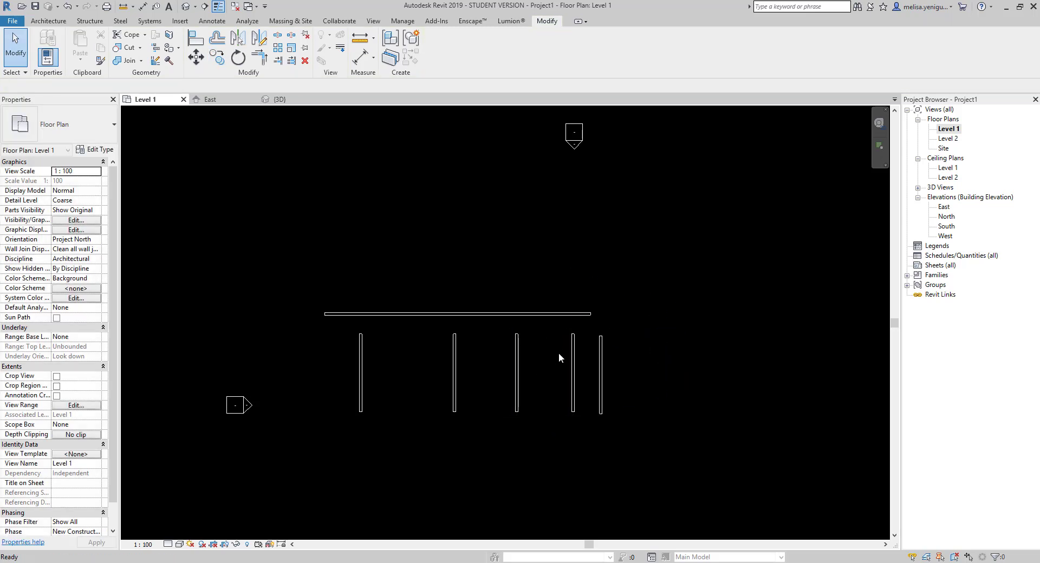
{"action": "left_click", "coordinate": [360, 378]}
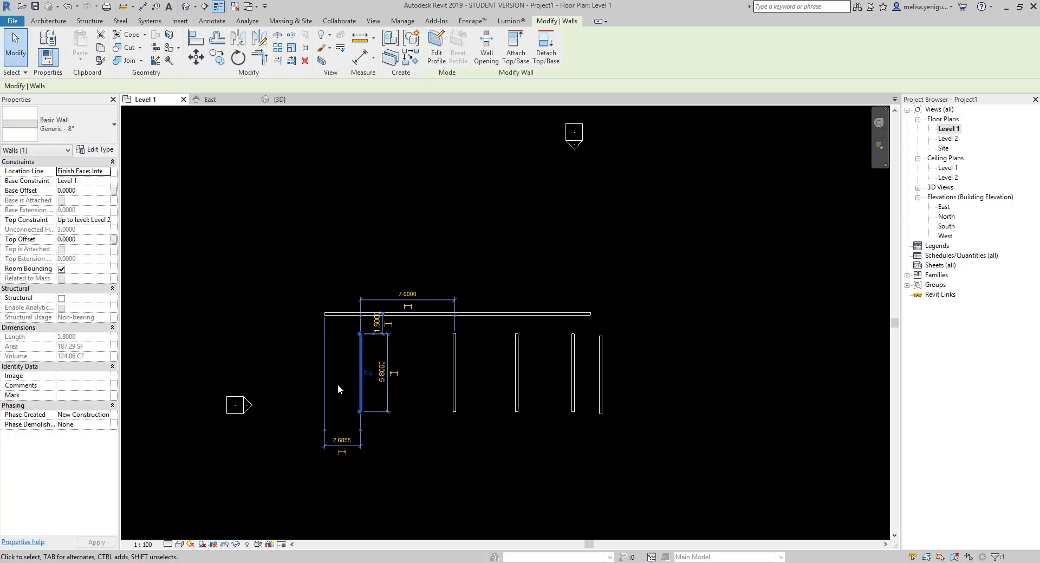
{"action": "left_click", "coordinate": [238, 56]}
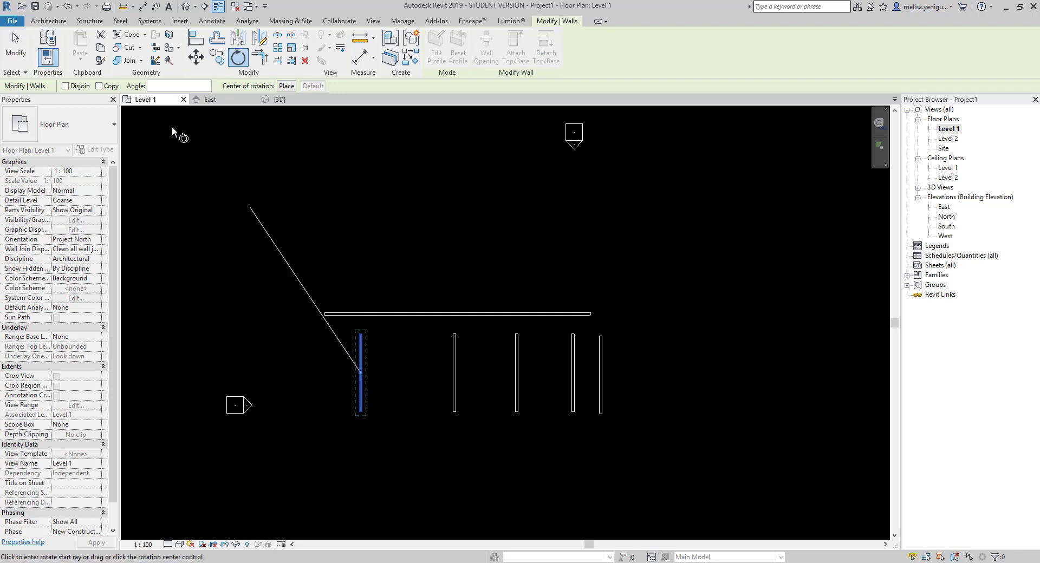
{"action": "key", "text": "Escape"}
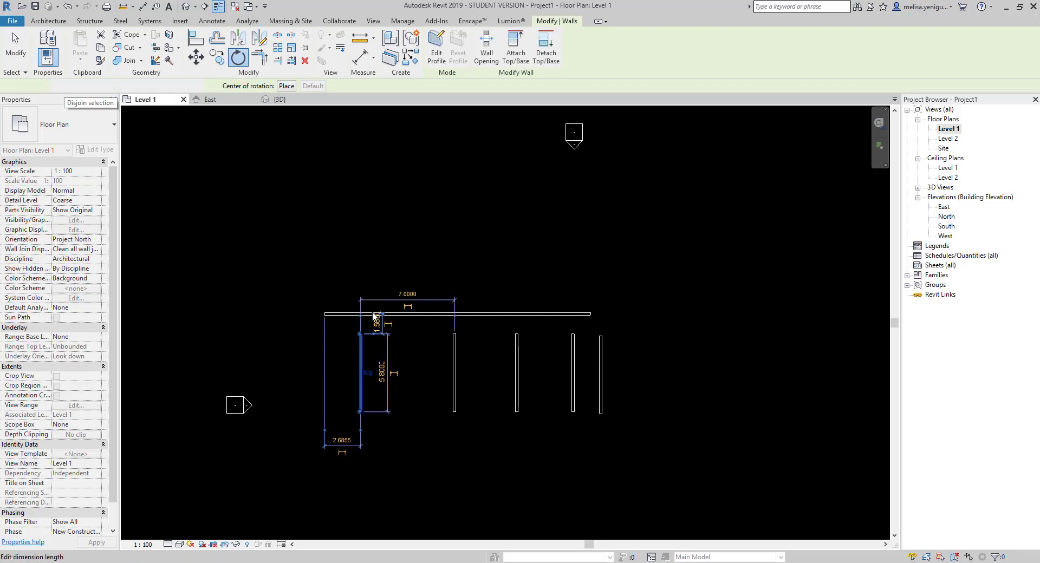
{"action": "key", "text": "Escape"}
{"action": "left_click", "coordinate": [360, 343]}
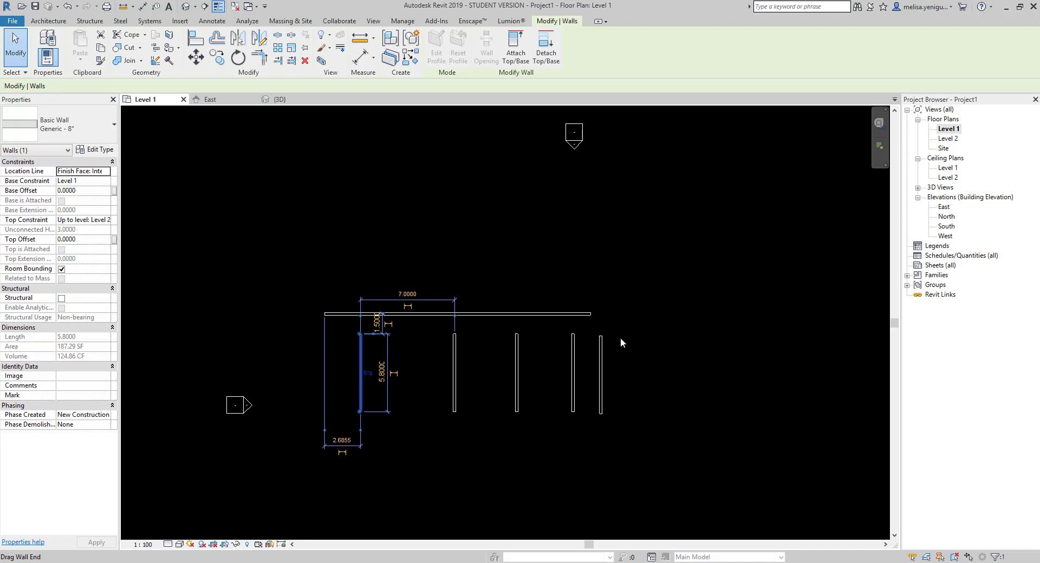
{"action": "key", "text": "Escape"}
- Draw a wall 8.0 up from the long wall's right end and a top wall back left
{"action": "left_click", "coordinate": [36, 21]}
{"action": "left_click", "coordinate": [41, 46]}
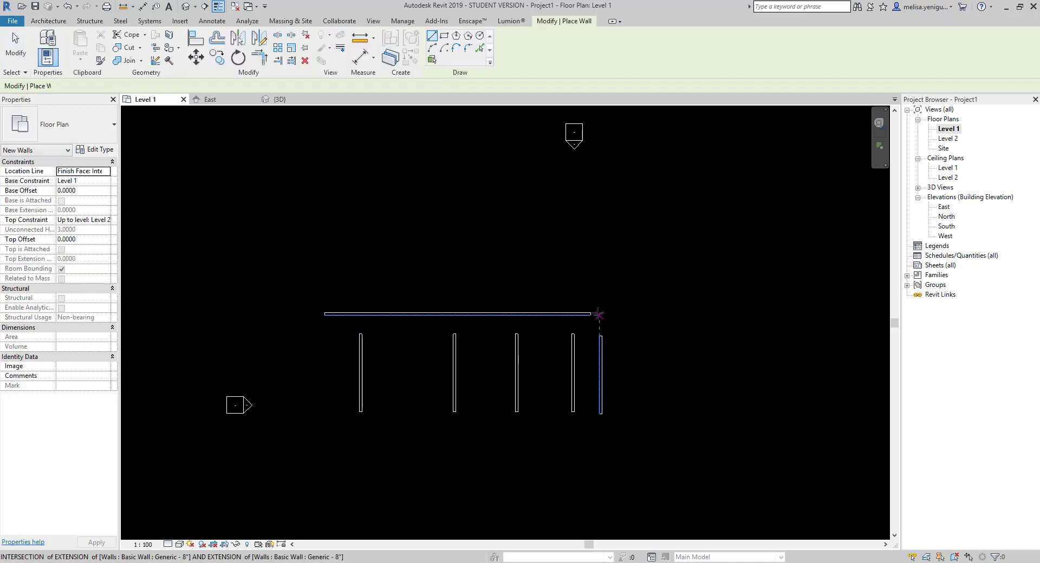
{"action": "left_click", "coordinate": [590, 314]}
{"action": "left_click", "coordinate": [589, 205]}
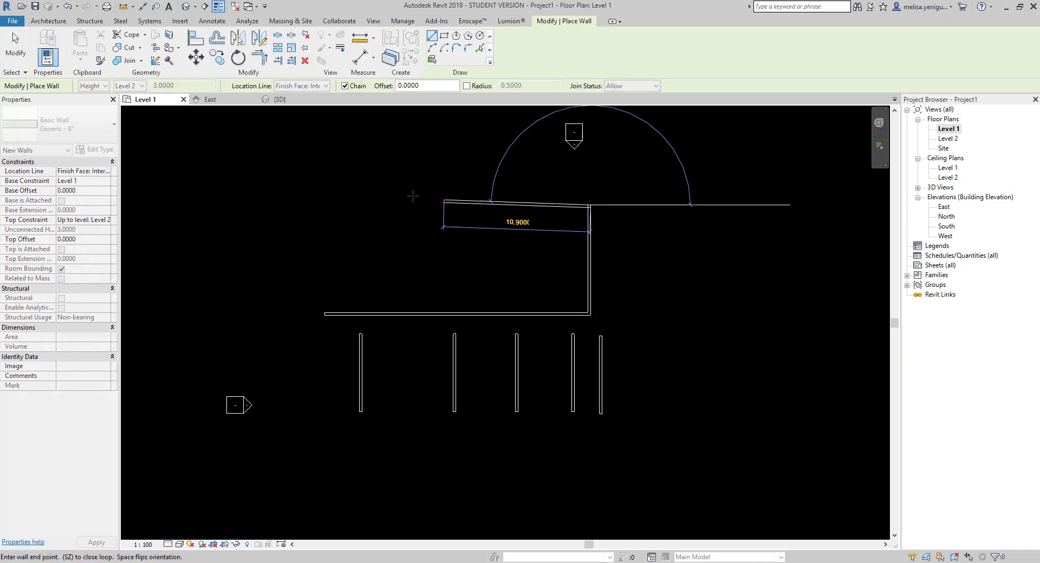
{"action": "left_click", "coordinate": [360, 206]}
{"action": "key", "text": "Escape"}
{"action": "key", "text": "Escape"}
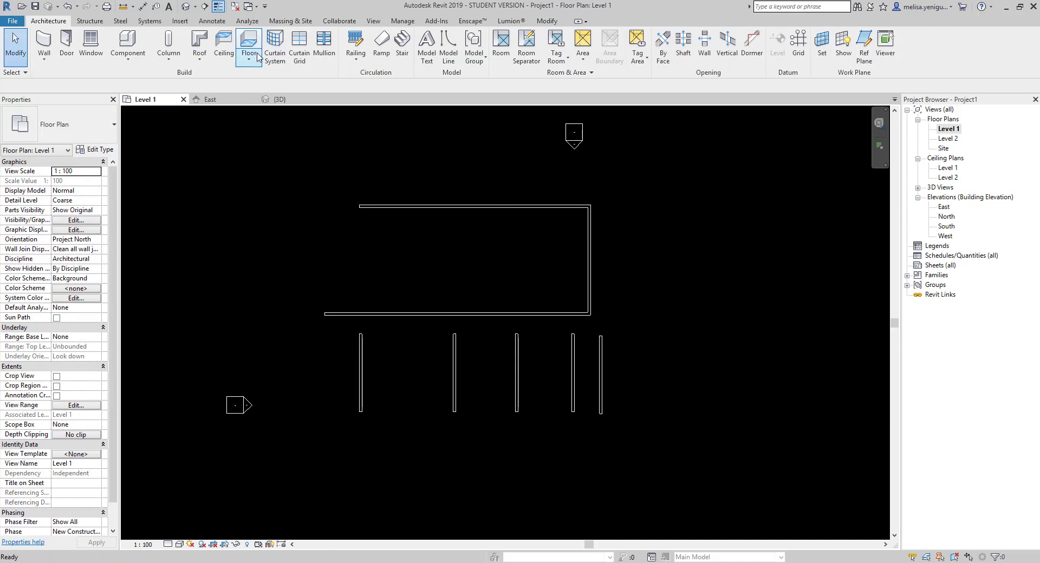
{"action": "left_click", "coordinate": [543, 22]}
{"action": "left_click", "coordinate": [236, 57]}
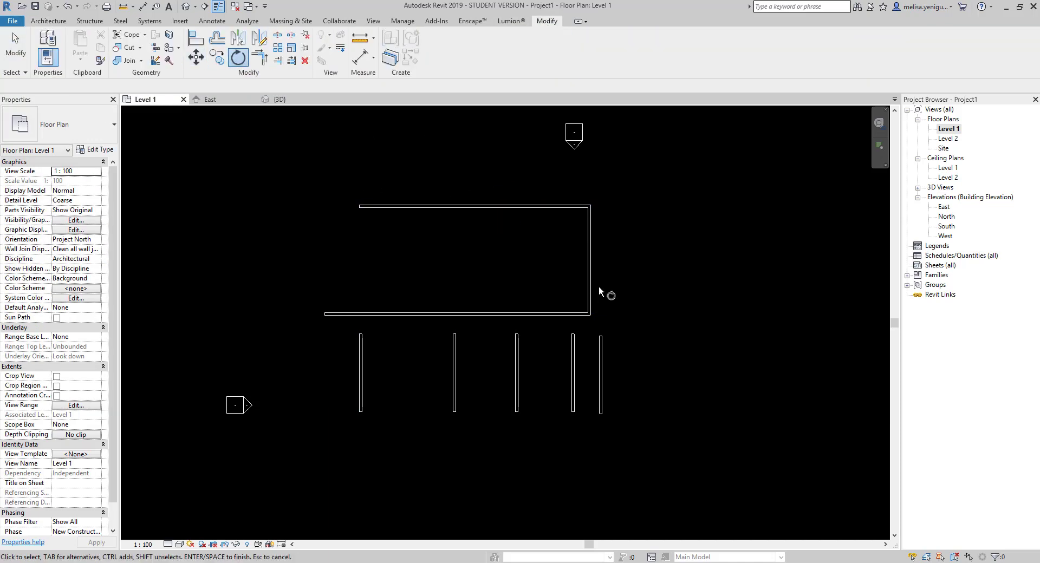
{"action": "left_click", "coordinate": [591, 270]}
{"action": "right_click", "coordinate": [591, 271]}
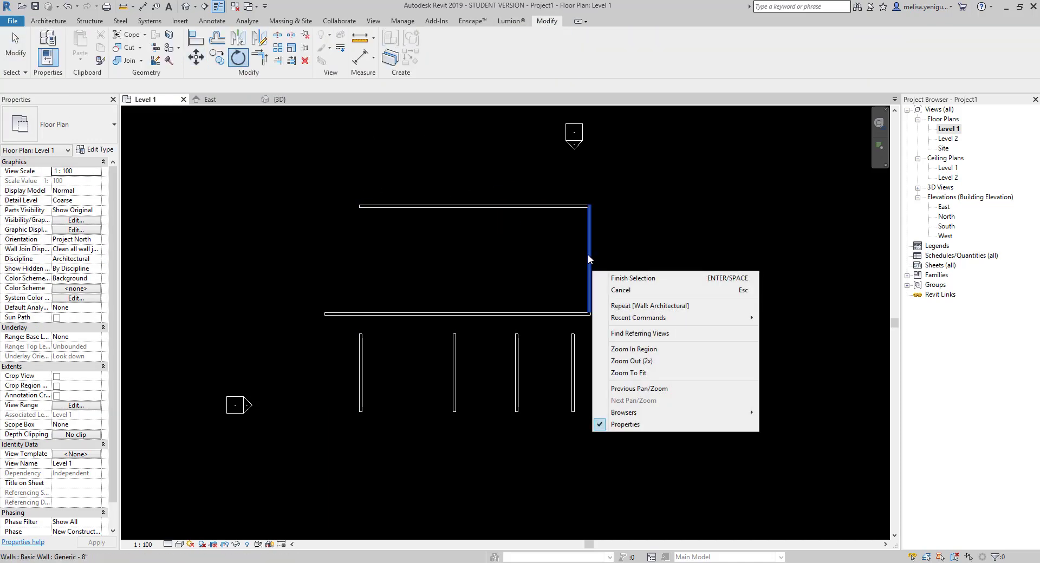
{"action": "left_click", "coordinate": [623, 278]}
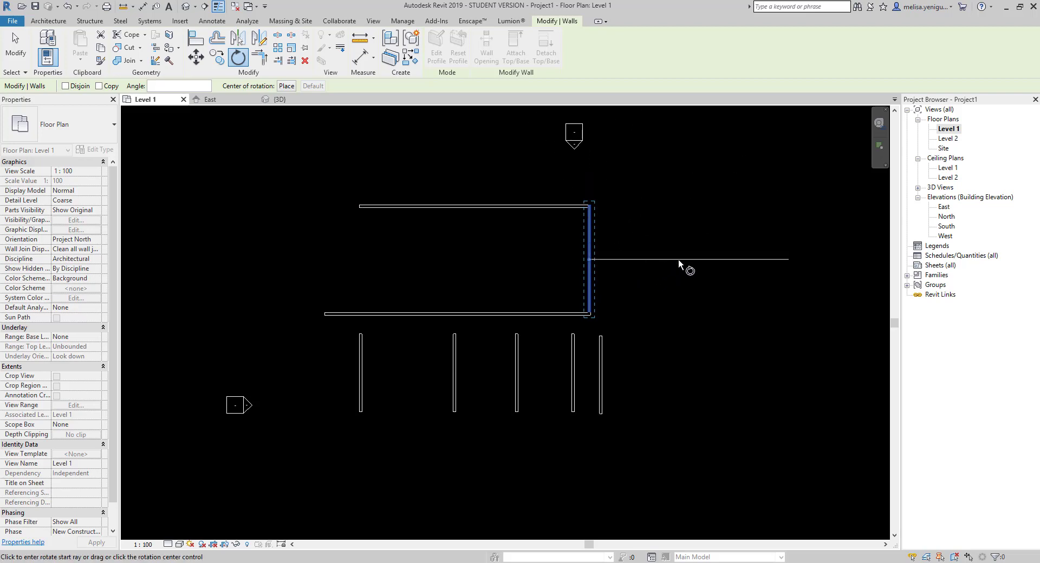
{"action": "left_click", "coordinate": [679, 260]}
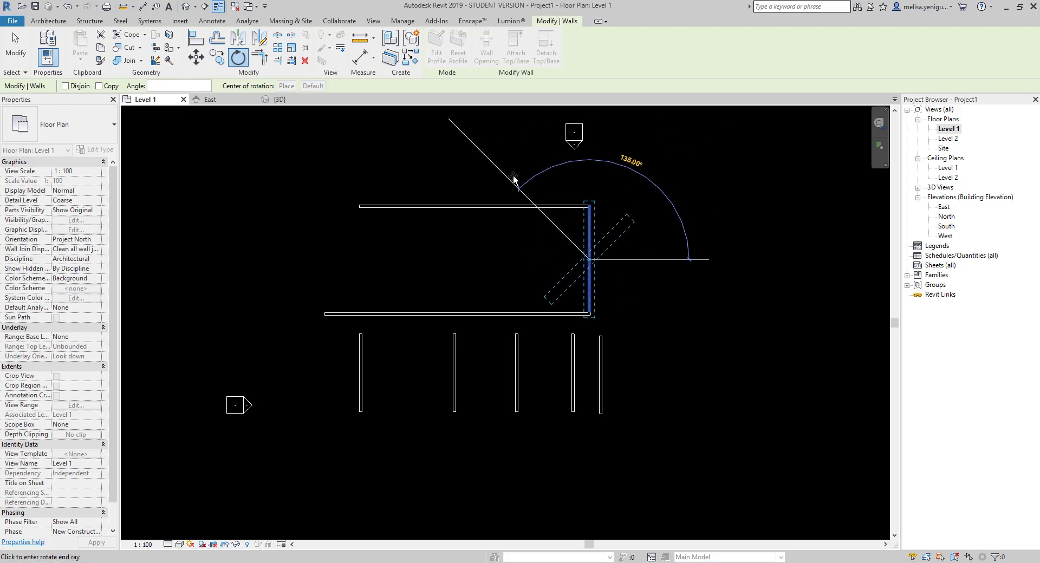
{"action": "left_click", "coordinate": [491, 179]}
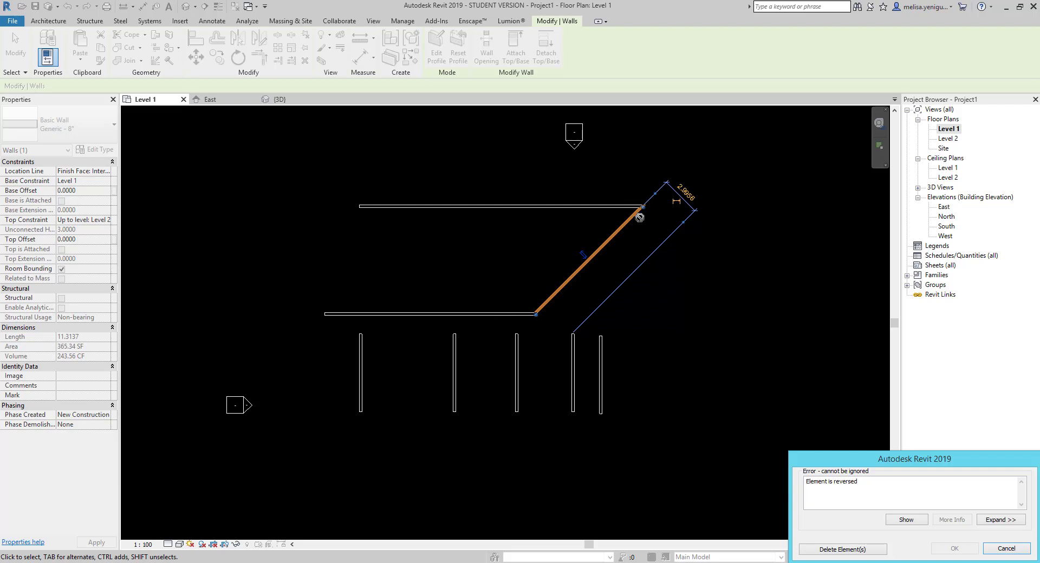
{"action": "left_click", "coordinate": [1006, 548]}
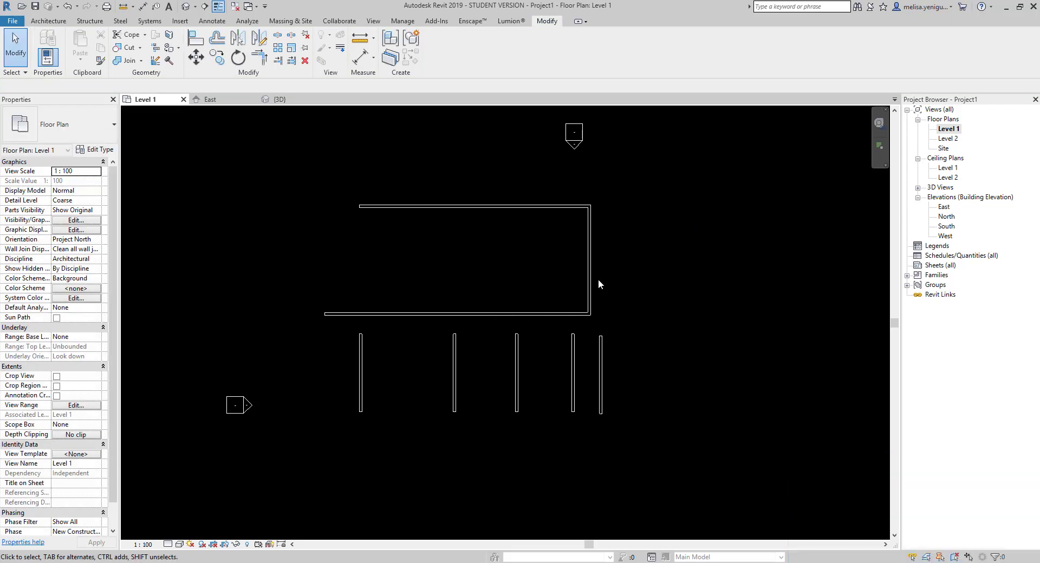
- Try rotating the right wall into a diagonal with Disjoin, then undo it
{"action": "left_click", "coordinate": [589, 260]}
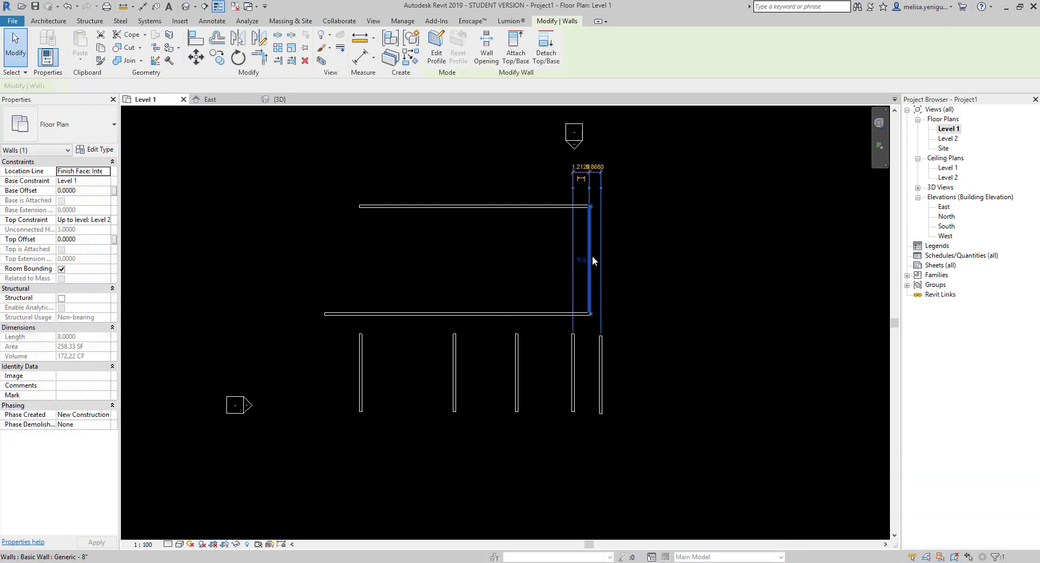
{"action": "left_click", "coordinate": [238, 57]}
{"action": "left_click", "coordinate": [66, 86]}
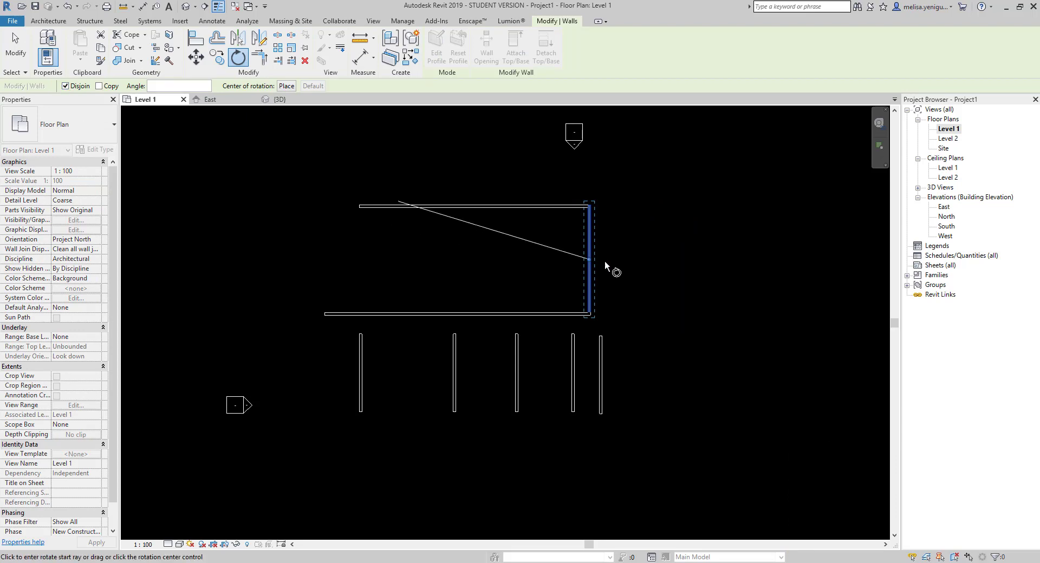
{"action": "left_click", "coordinate": [626, 259]}
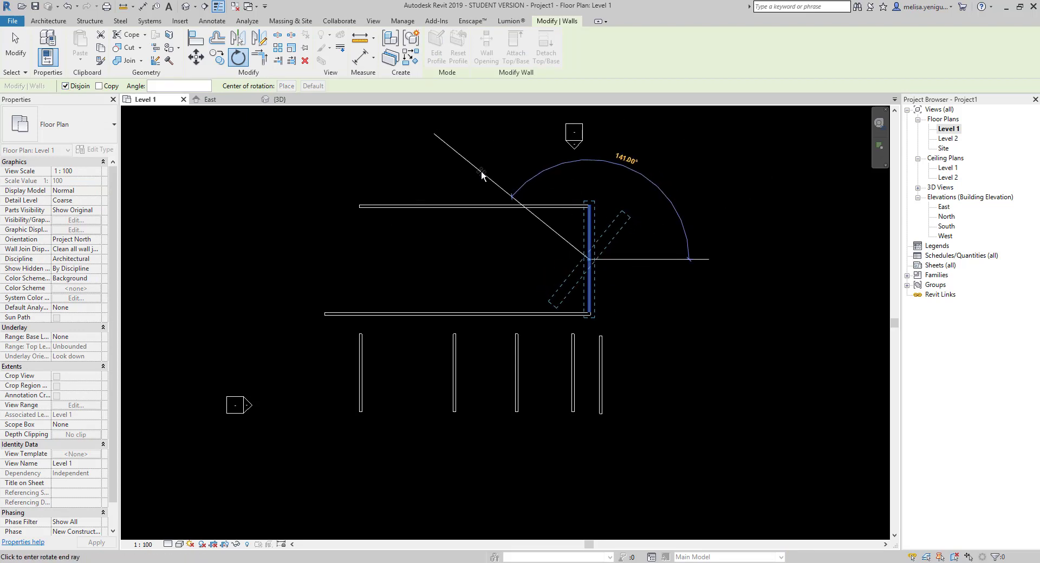
{"action": "left_click", "coordinate": [639, 197]}
{"action": "left_click", "coordinate": [701, 281]}
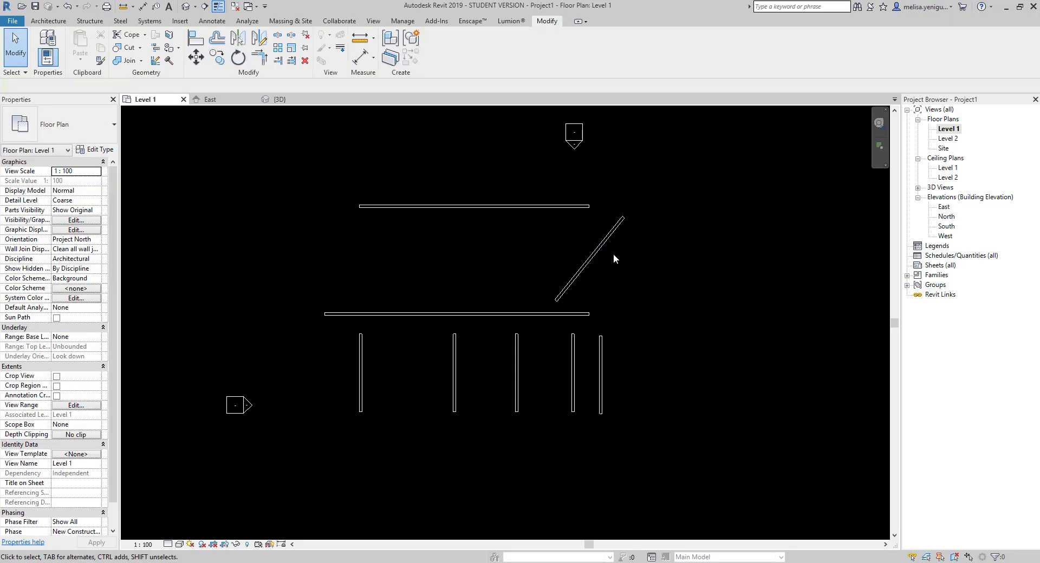
{"action": "key", "text": "ctrl+z"}
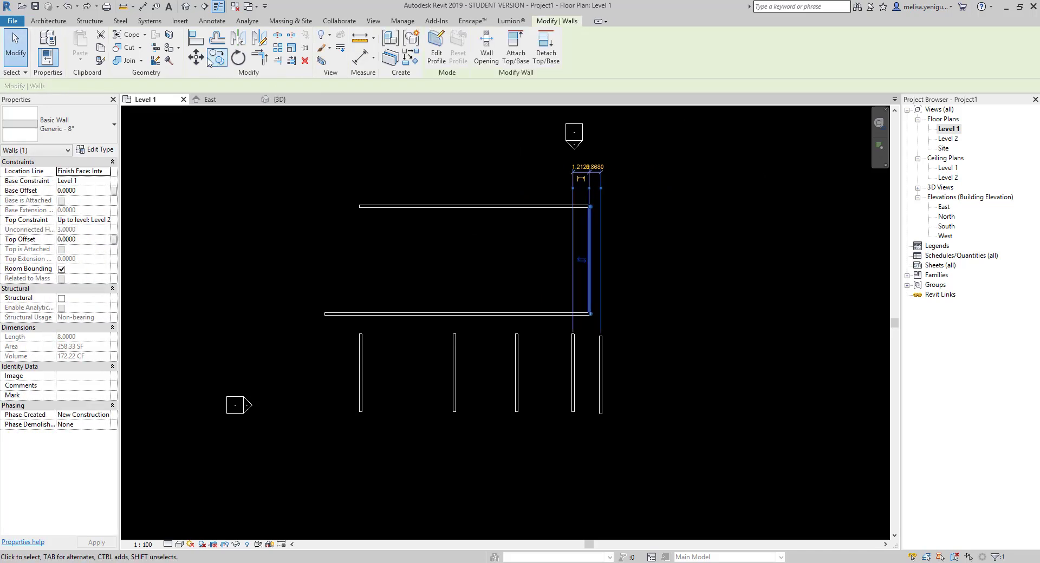
- Rotate a copy of the right wall 180° with Disjoin and Copy, dismissing the overlap warning
{"action": "left_click", "coordinate": [238, 57]}
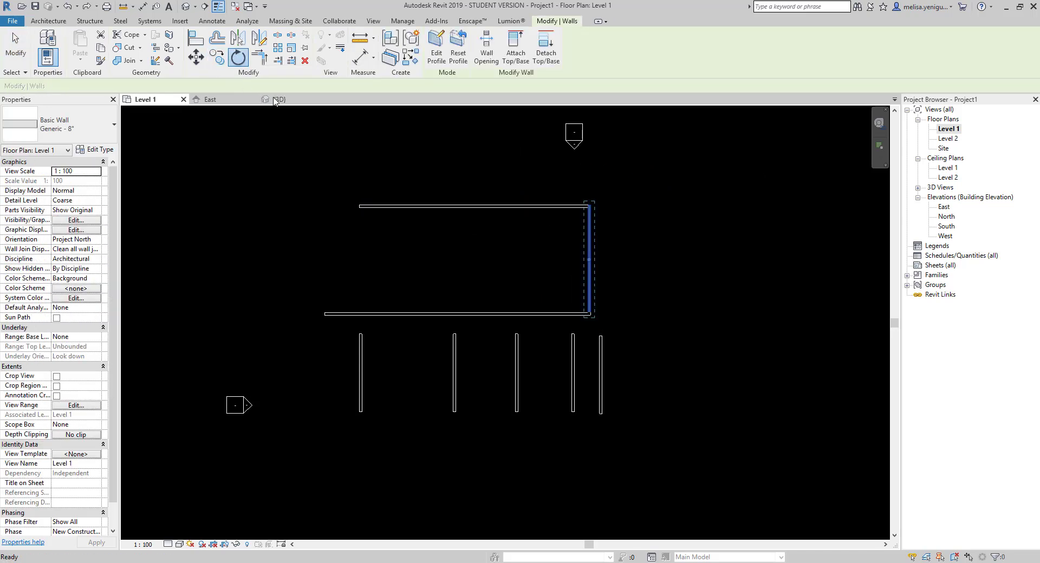
{"action": "left_click", "coordinate": [65, 85]}
{"action": "left_click", "coordinate": [99, 85]}
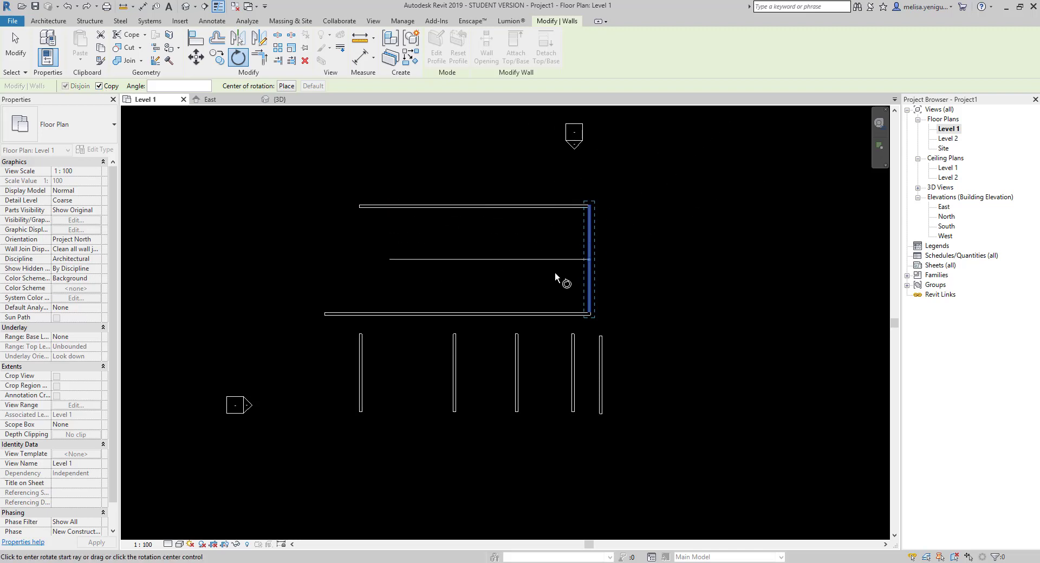
{"action": "left_click", "coordinate": [620, 258]}
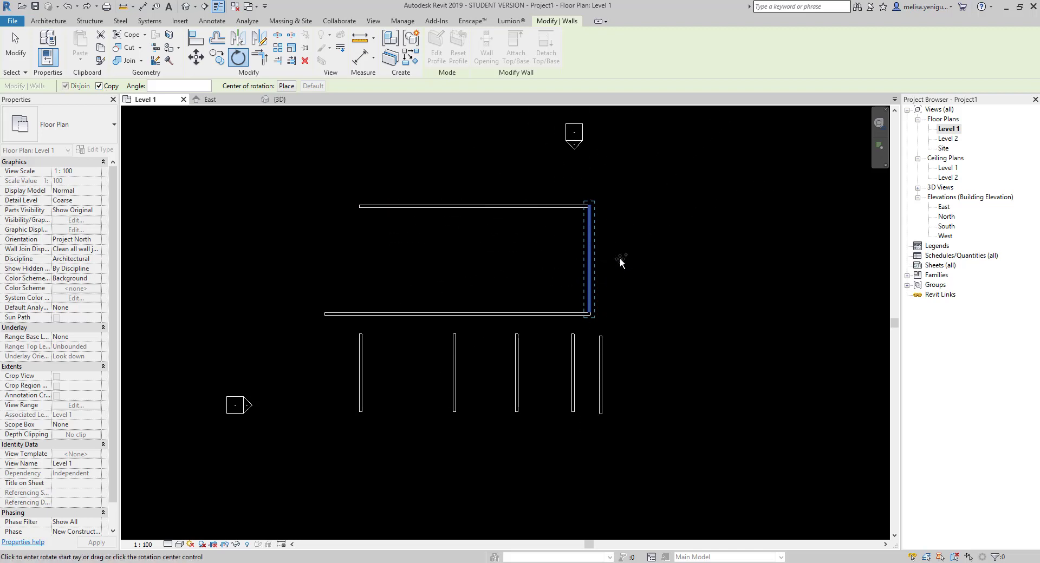
{"action": "left_click", "coordinate": [521, 258]}
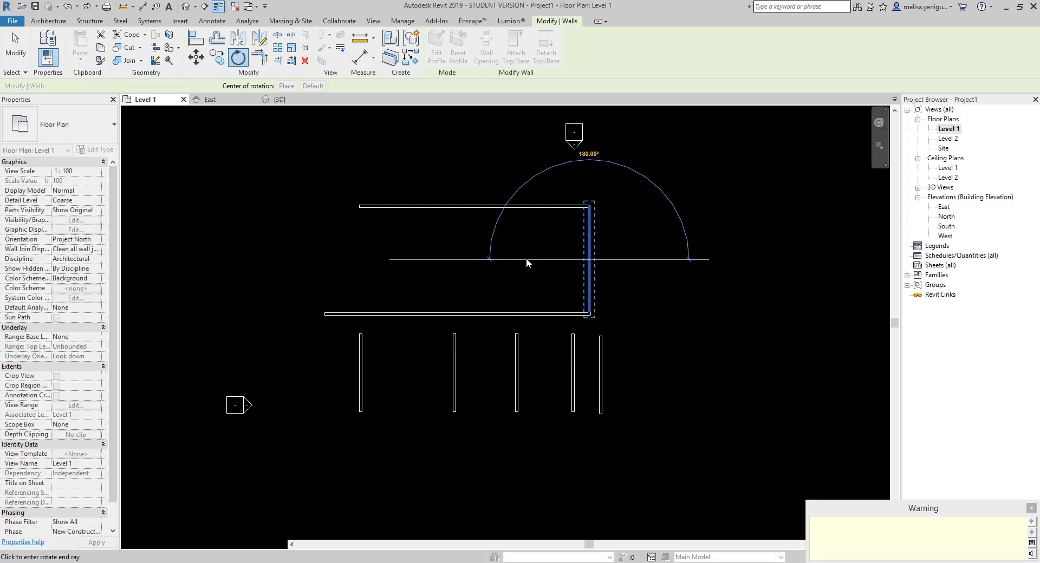
{"action": "left_click", "coordinate": [1030, 509]}
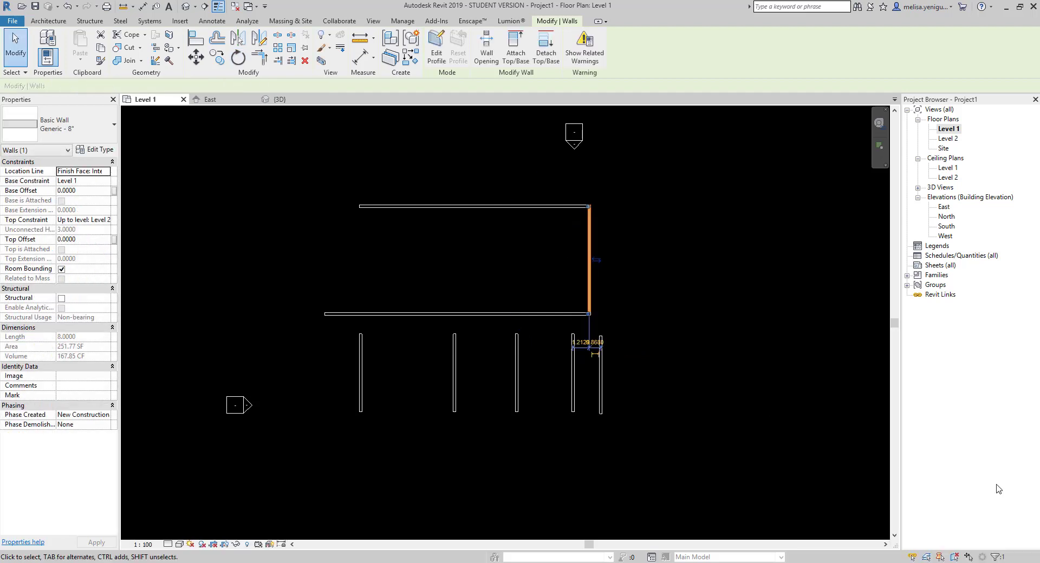
{"action": "left_click", "coordinate": [606, 232]}
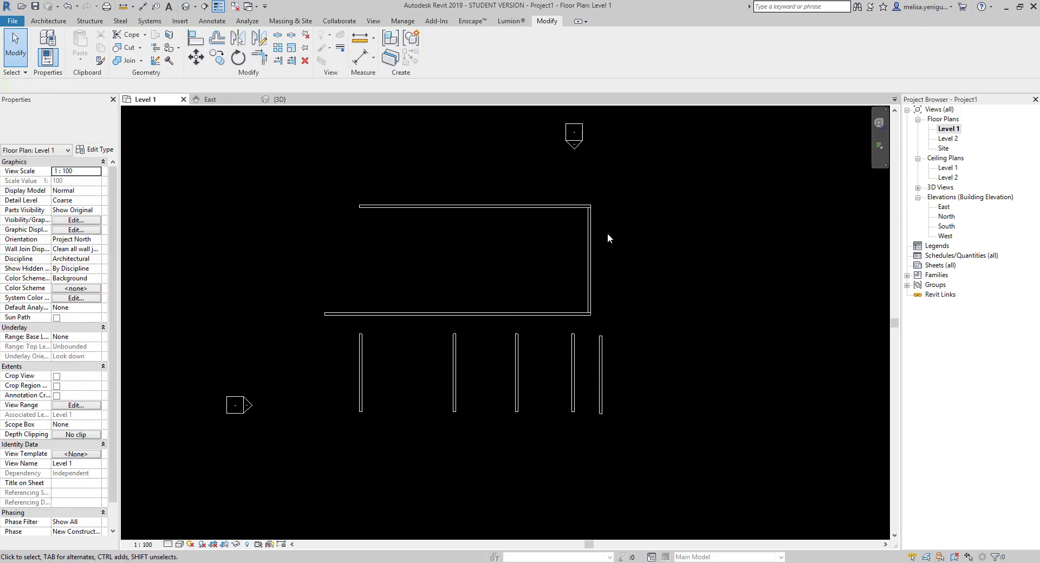
{"action": "left_click", "coordinate": [238, 57]}
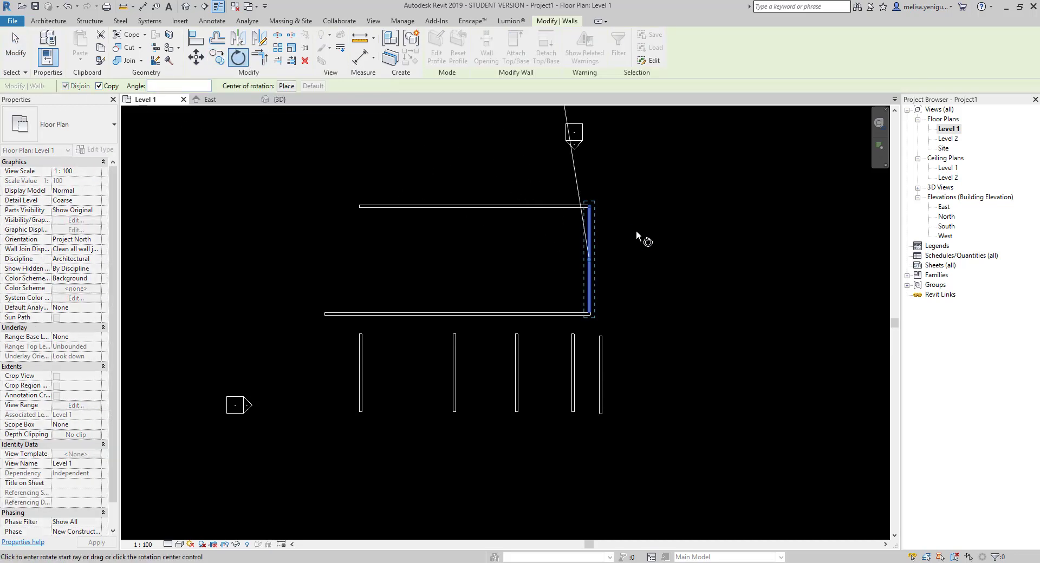
{"action": "left_click", "coordinate": [654, 260]}
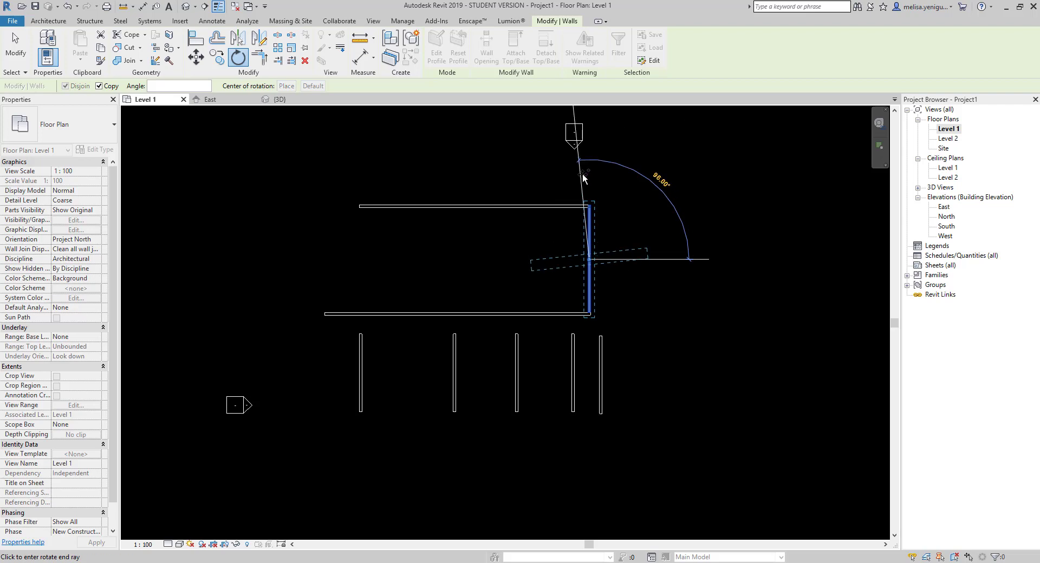
{"action": "left_click", "coordinate": [586, 173]}
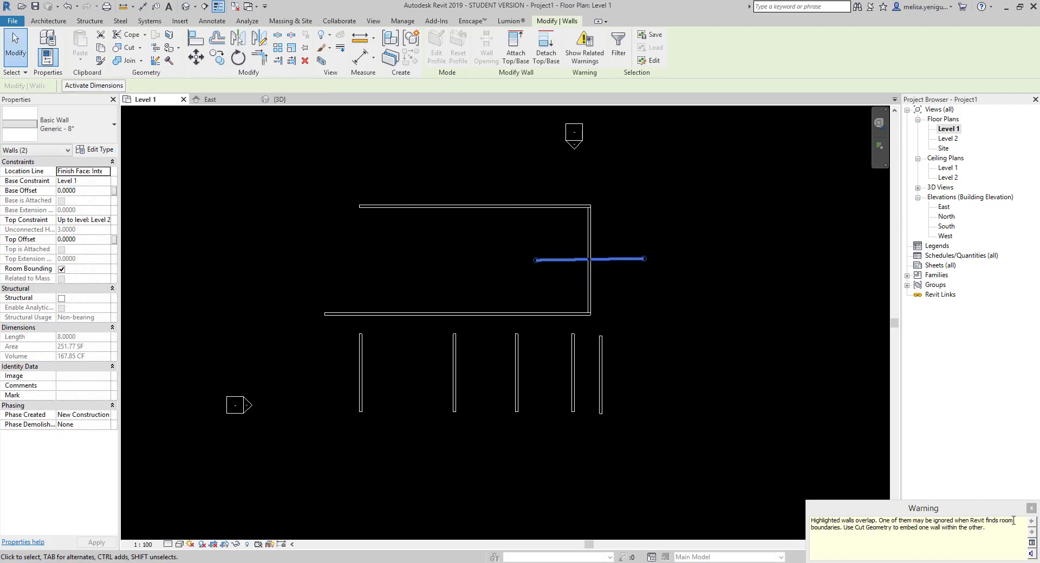
{"action": "key", "text": "Escape"}
{"action": "left_click", "coordinate": [615, 259]}
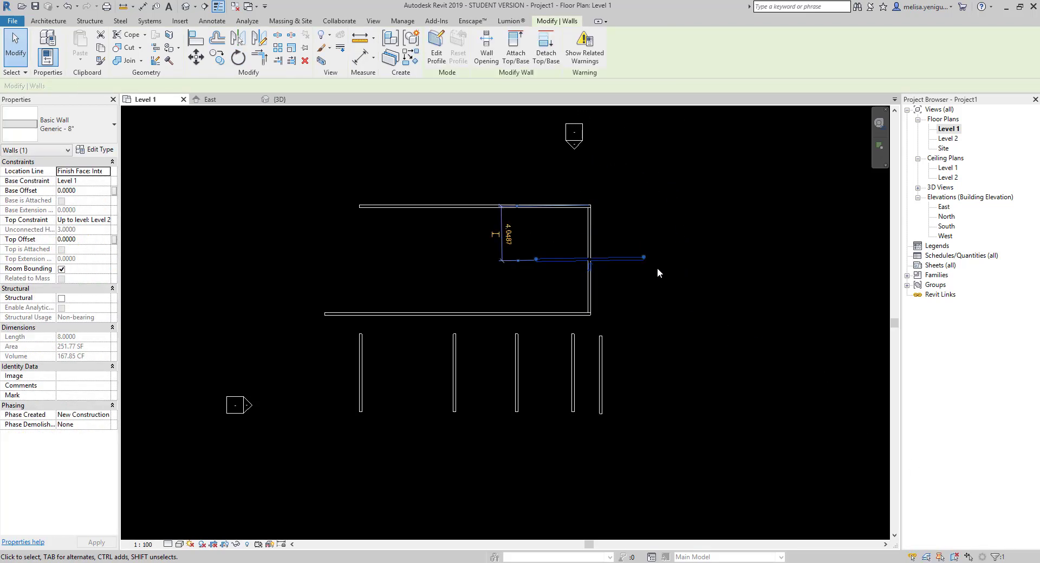
{"action": "left_click", "coordinate": [658, 267]}
{"action": "key", "text": "ctrl+z"}
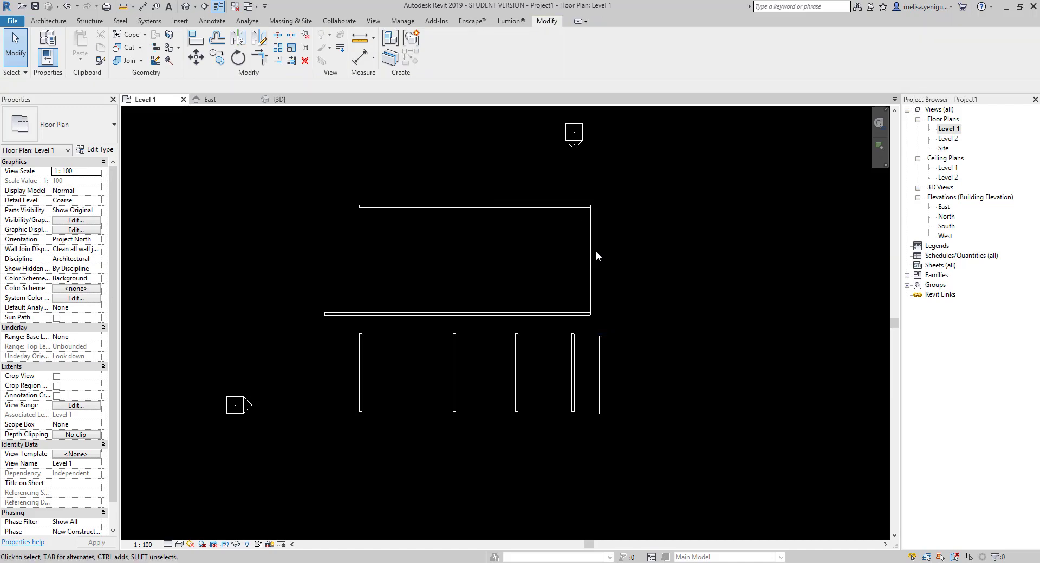
{"action": "left_click", "coordinate": [592, 253]}
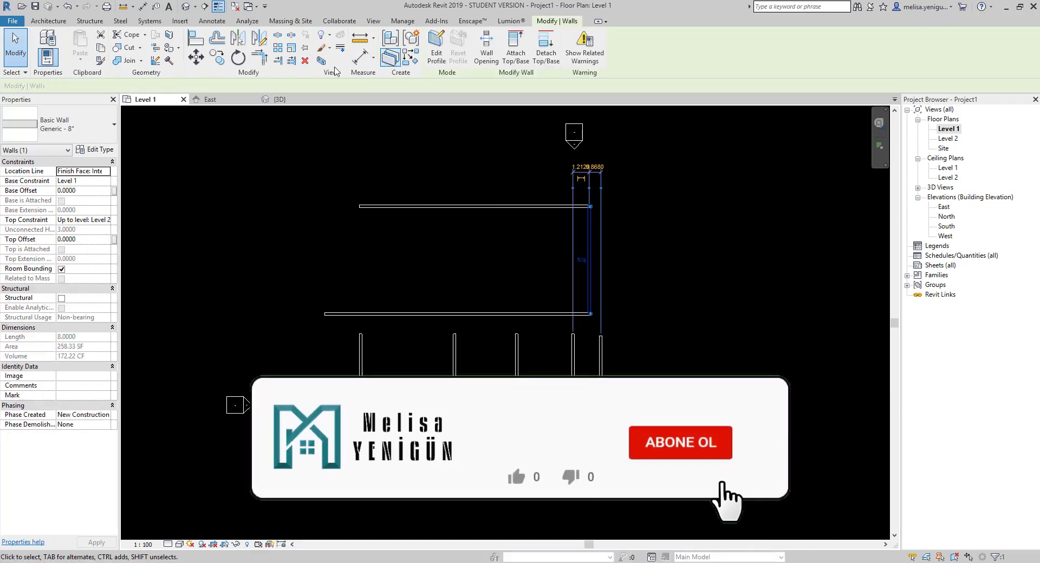
- Rotate a copy of the right wall 90° to horizontal with Disjoin and Copy enabled
{"action": "left_click", "coordinate": [238, 57]}
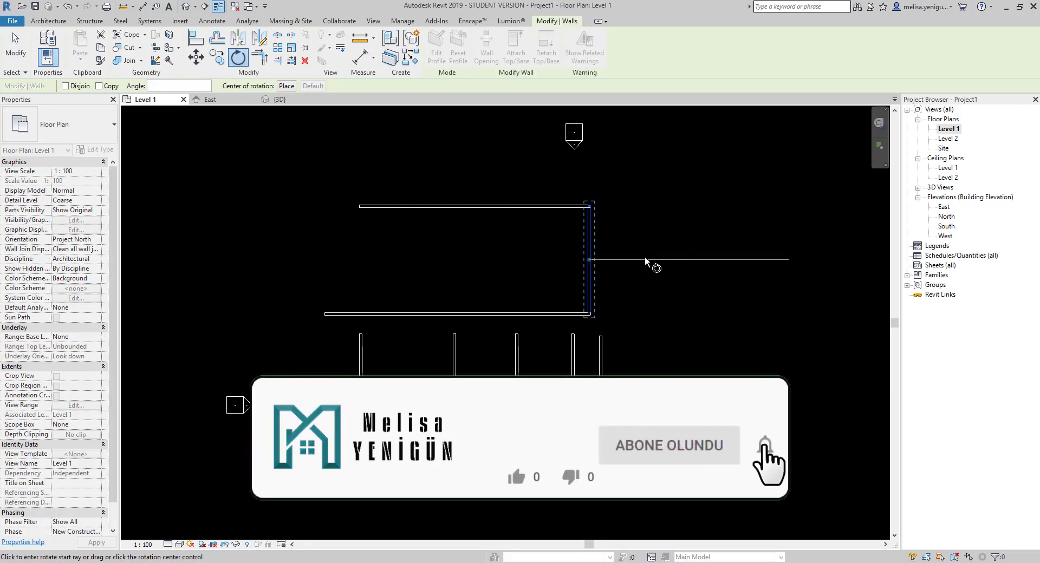
{"action": "left_click", "coordinate": [65, 86]}
{"action": "left_click", "coordinate": [99, 85]}
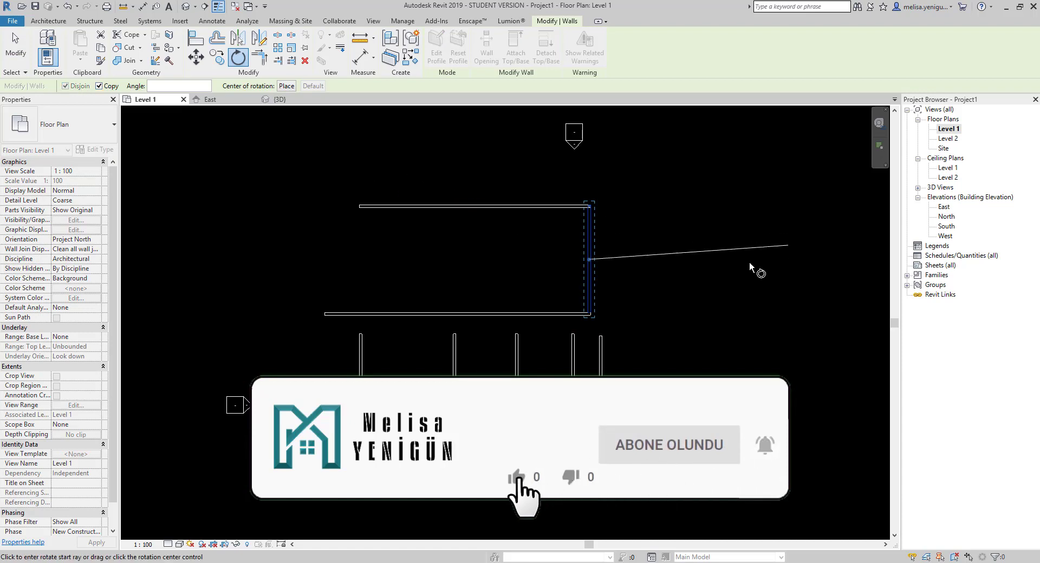
{"action": "left_click", "coordinate": [717, 258]}
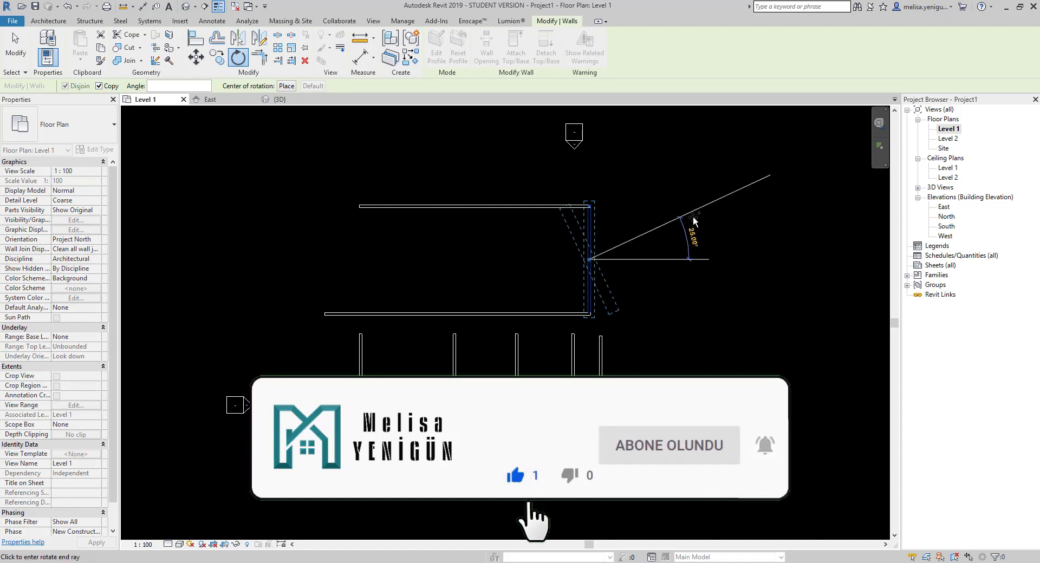
{"action": "type", "text": "90"}
{"action": "key", "text": "Return"}
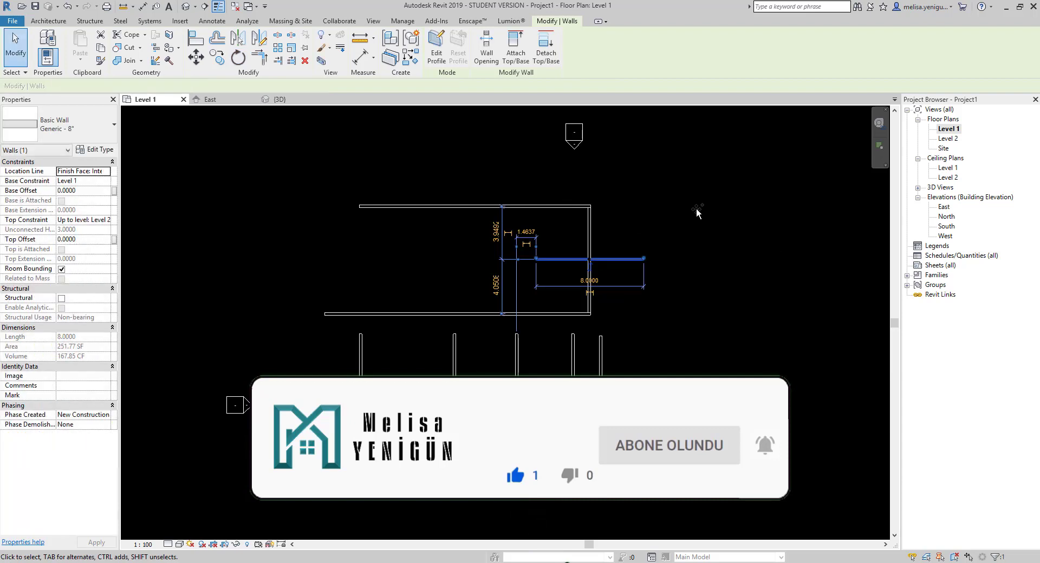
{"action": "left_click", "coordinate": [707, 208]}
- Drag the new horizontal wall copy to sit above and right of the room
{"action": "left_click", "coordinate": [608, 259]}
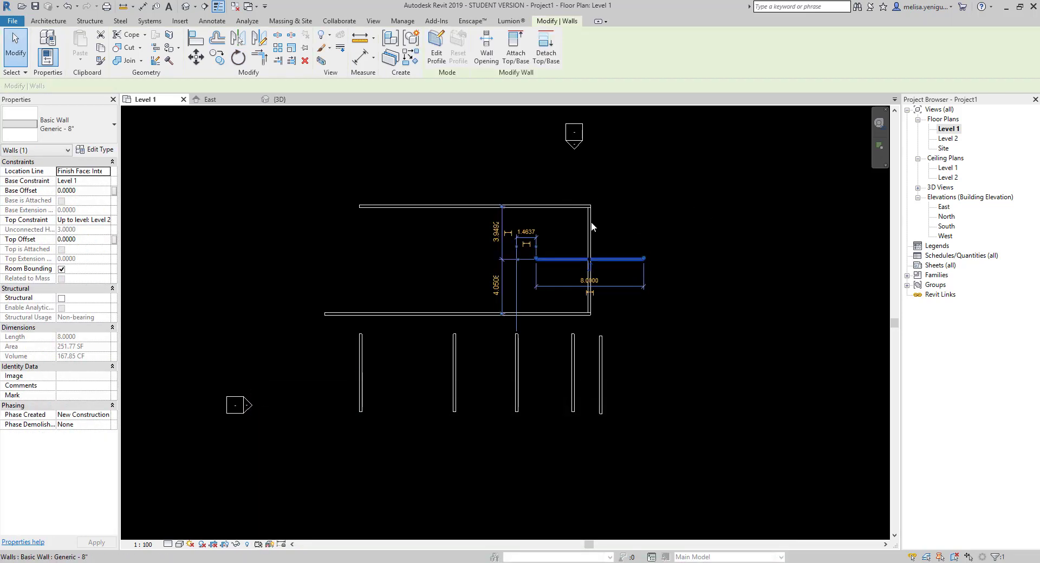
{"action": "scroll", "coordinate": [590, 219], "scroll_direction": "up", "scroll_amount": 3}
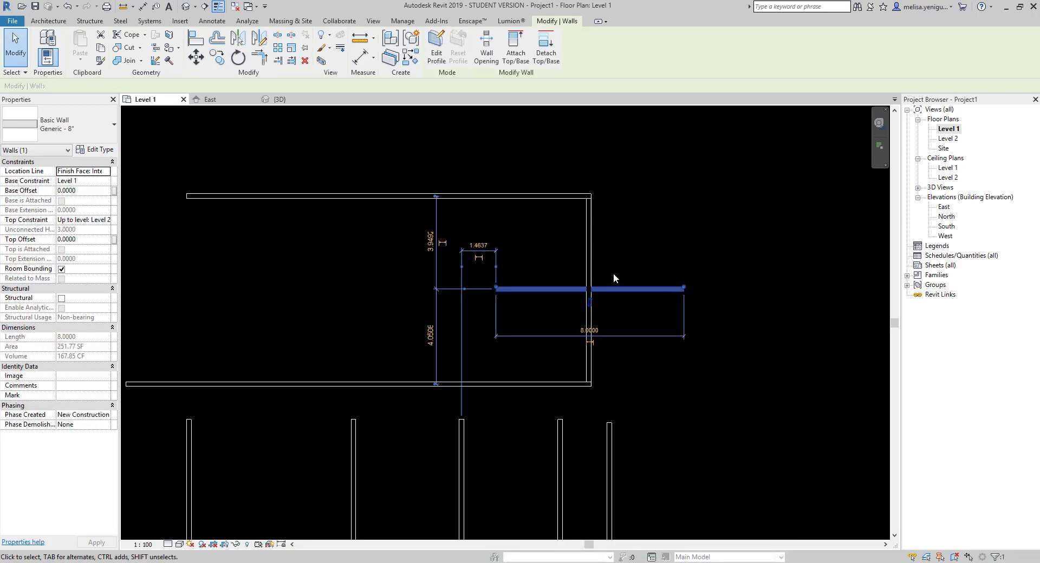
{"action": "left_click_drag", "start_coordinate": [618, 288], "coordinate": [763, 196]}
{"action": "left_click", "coordinate": [708, 297]}
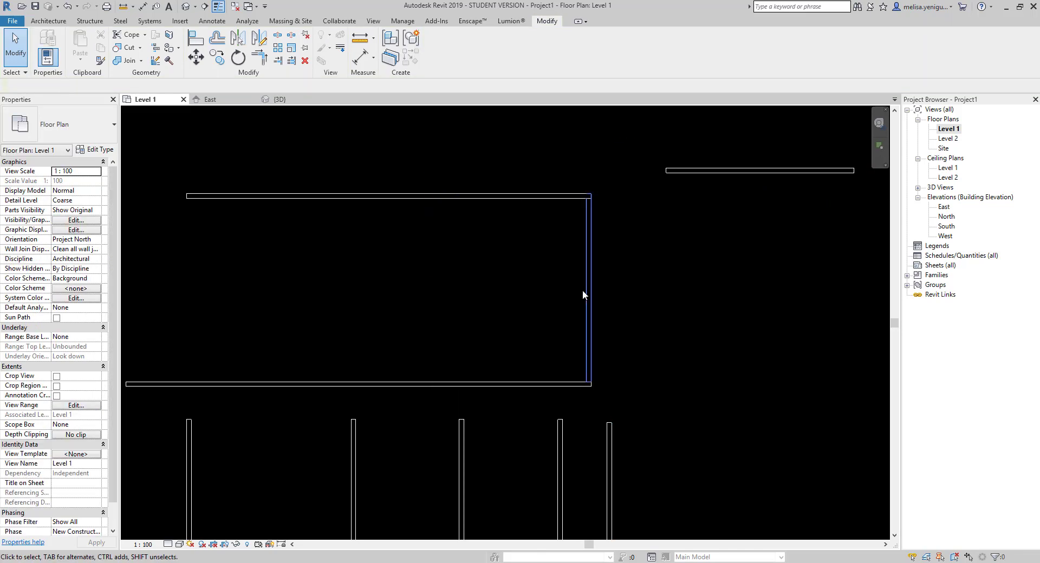
{"action": "scroll", "coordinate": [672, 261], "scroll_direction": "down", "scroll_amount": 4}
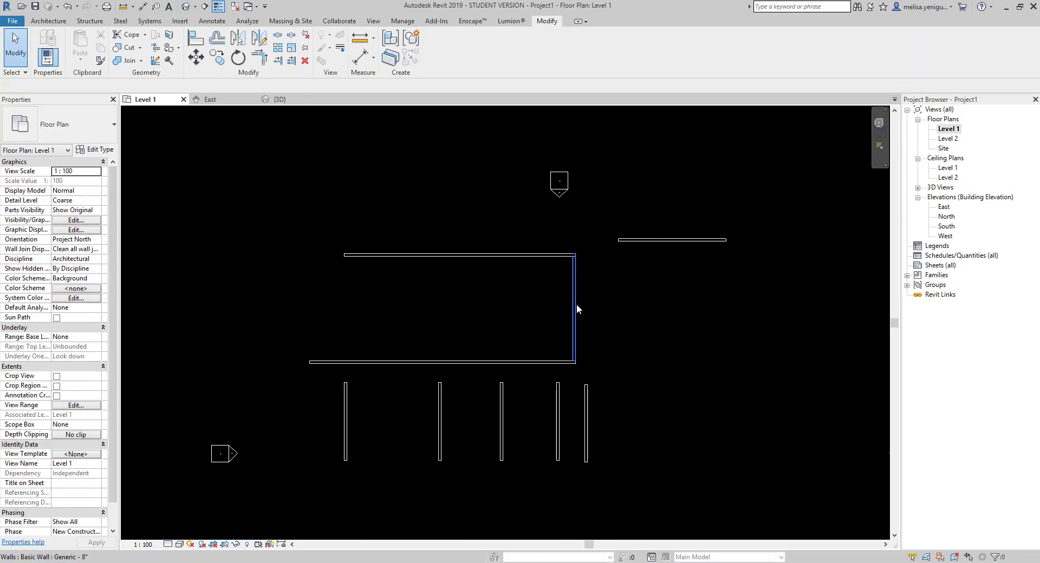
- Select the horizontal wall copy and cancel an unwanted Rotate
{"action": "left_click", "coordinate": [656, 239]}
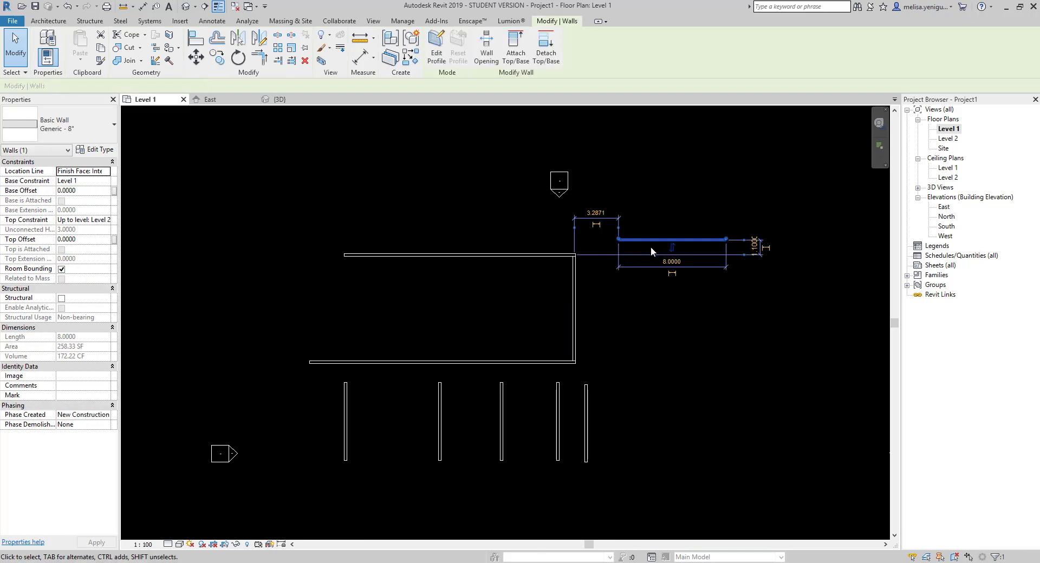
{"action": "key", "text": "Escape"}
{"action": "left_click", "coordinate": [646, 239]}
{"action": "left_click", "coordinate": [238, 58]}
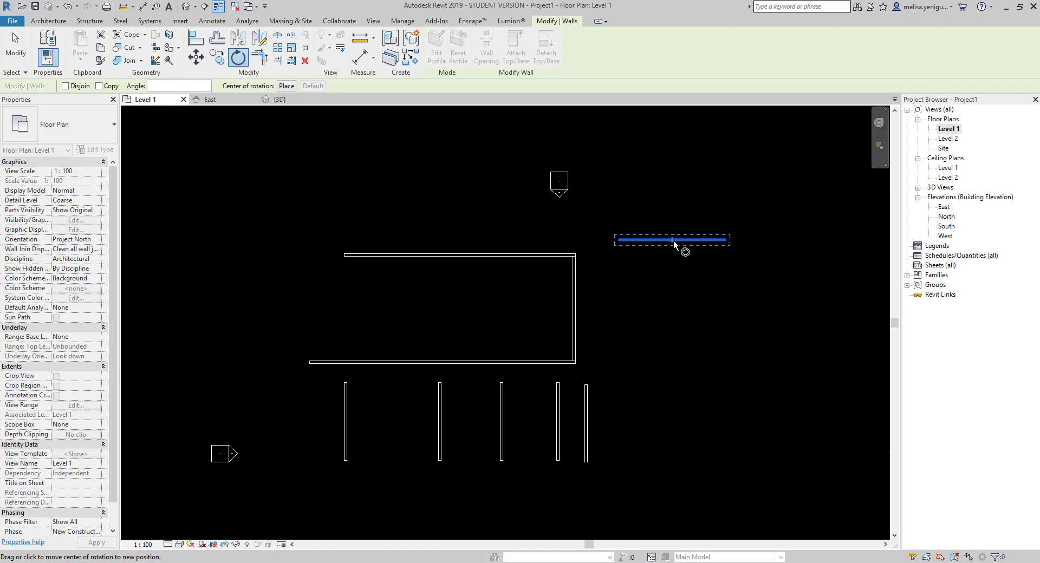
{"action": "scroll", "coordinate": [673, 241], "scroll_direction": "up", "scroll_amount": 4}
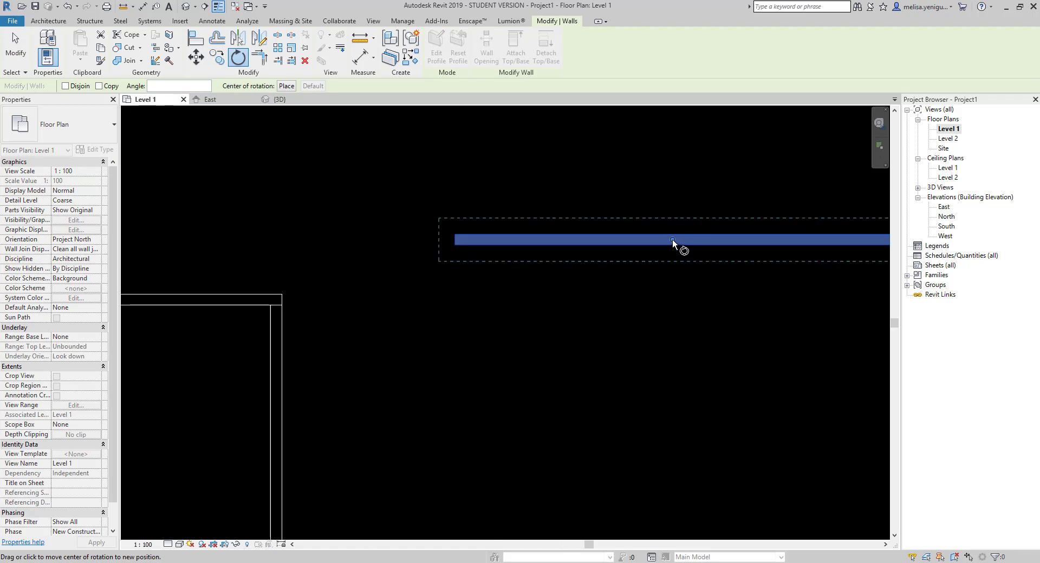
{"action": "scroll", "coordinate": [456, 243], "scroll_direction": "down", "scroll_amount": 3}
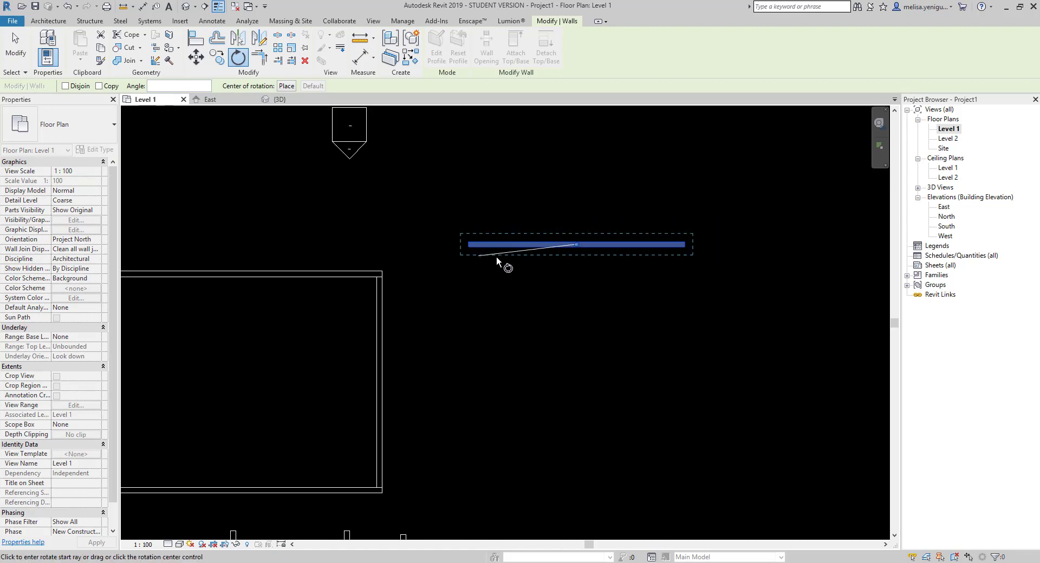
{"action": "key", "text": "Escape"}
- Make a first MV move attempt on the wall, then cancel and reselect it
{"action": "key", "text": "Escape"}
{"action": "left_click", "coordinate": [470, 252]}
{"action": "scroll", "coordinate": [582, 208], "scroll_direction": "up", "scroll_amount": 2}
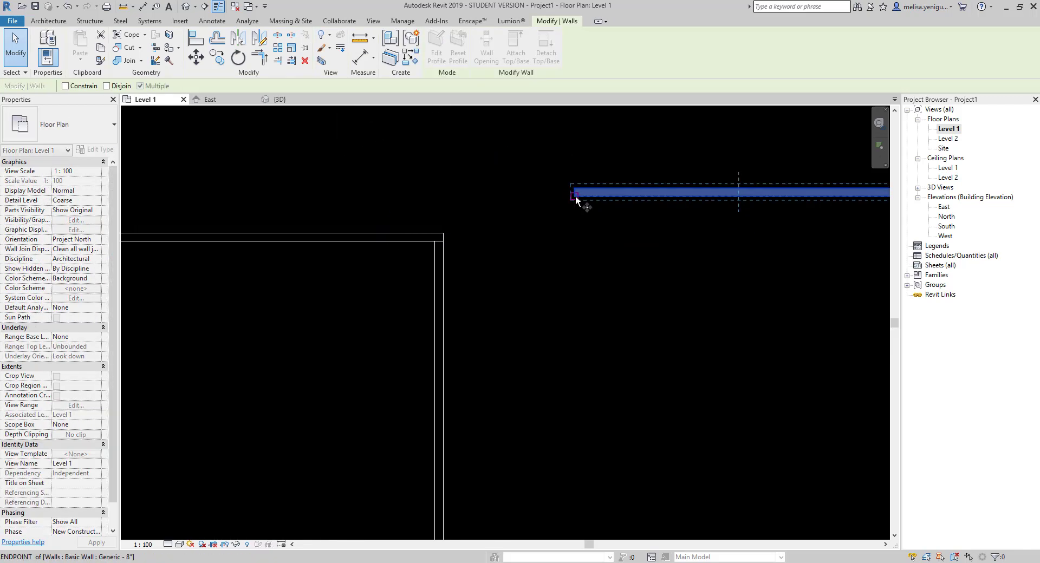
{"action": "key", "text": "m"}
{"action": "key", "text": "v"}
{"action": "left_click", "coordinate": [575, 195]}
{"action": "key", "text": "Escape"}
{"action": "left_click", "coordinate": [583, 192]}
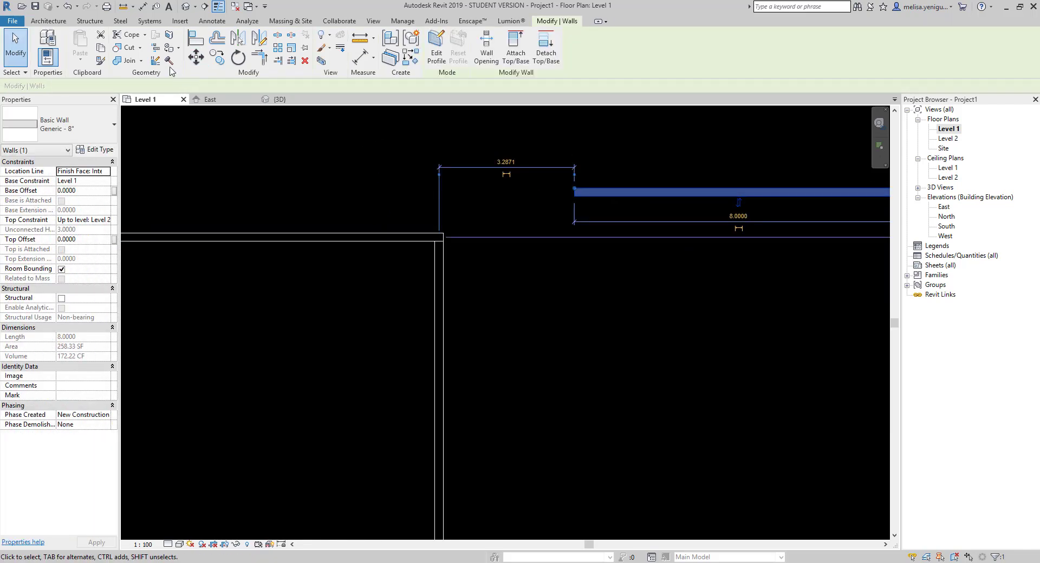
- Move the wall by its left end onto the room's top-right corner, extending the top wall
{"action": "key", "text": "m"}
{"action": "key", "text": "v"}
{"action": "left_click", "coordinate": [577, 201]}
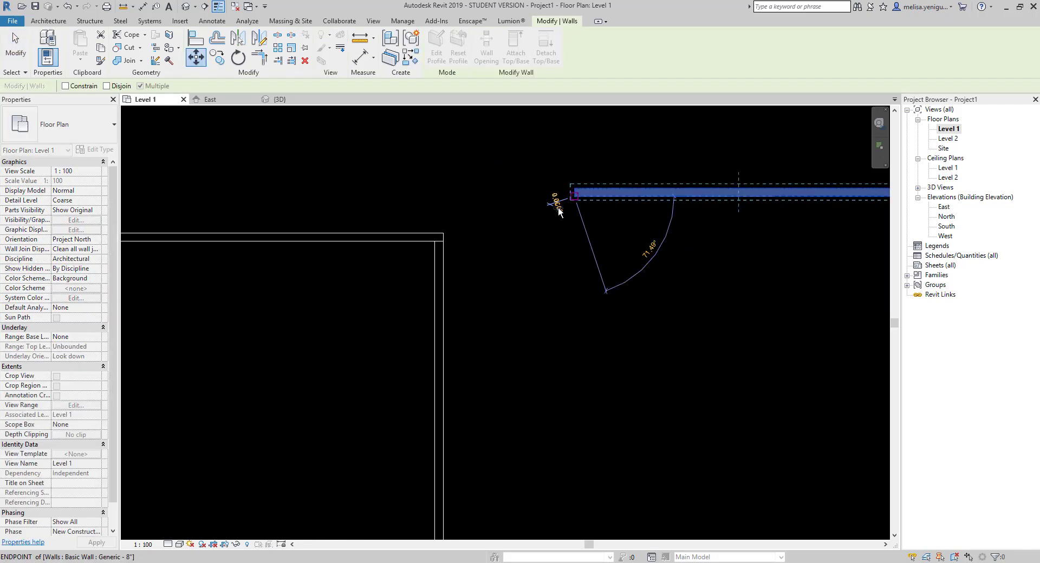
{"action": "scroll", "coordinate": [431, 248], "scroll_direction": "up", "scroll_amount": 2}
{"action": "left_click", "coordinate": [426, 241]}
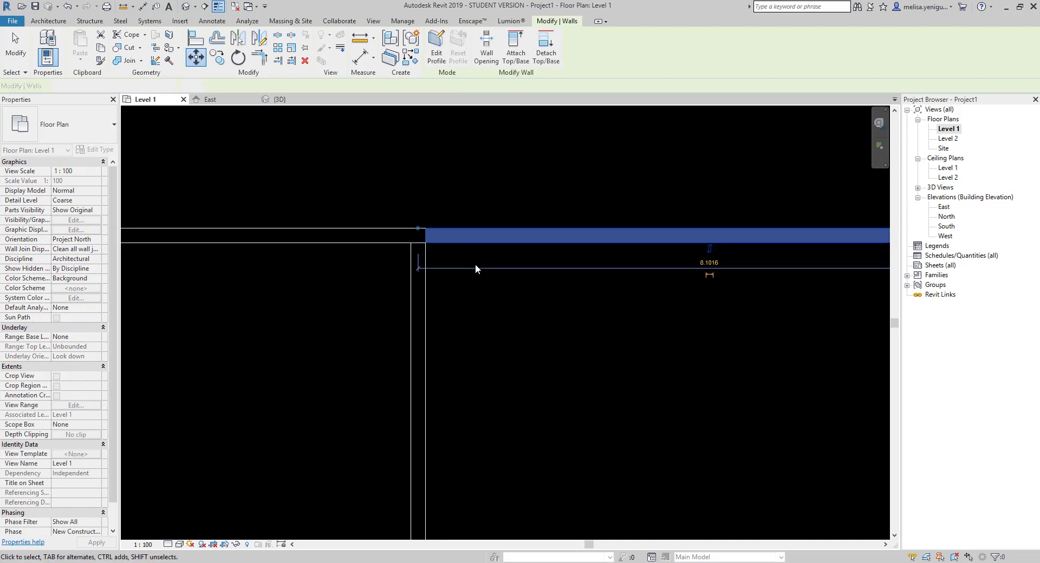
{"action": "scroll", "coordinate": [509, 282], "scroll_direction": "down", "scroll_amount": 4}
{"action": "scroll", "coordinate": [535, 261], "scroll_direction": "up", "scroll_amount": 2}
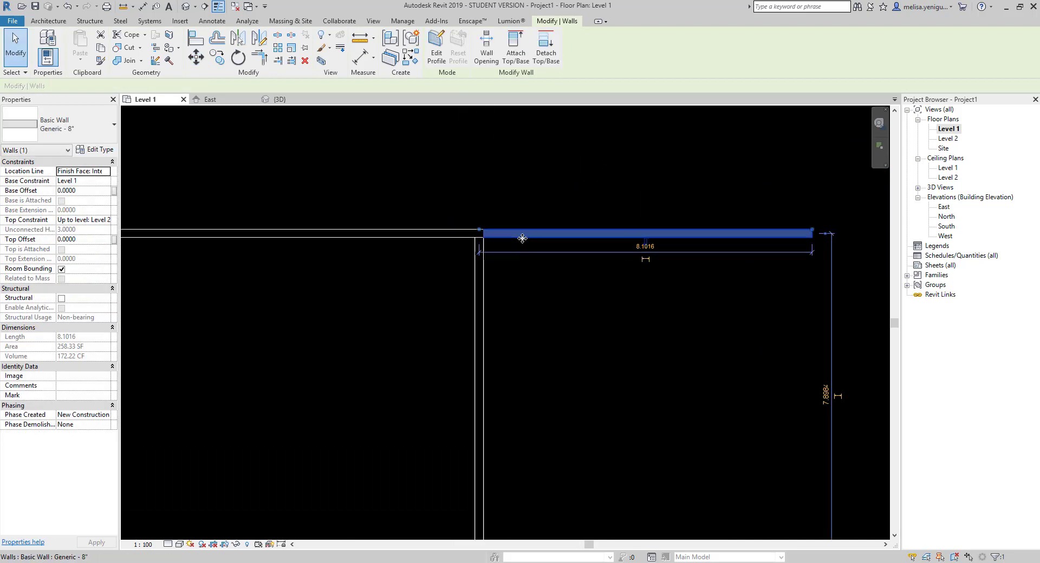
{"action": "left_click", "coordinate": [511, 289]}
{"action": "scroll", "coordinate": [513, 256], "scroll_direction": "up", "scroll_amount": 1}
{"action": "left_click", "coordinate": [512, 257]}
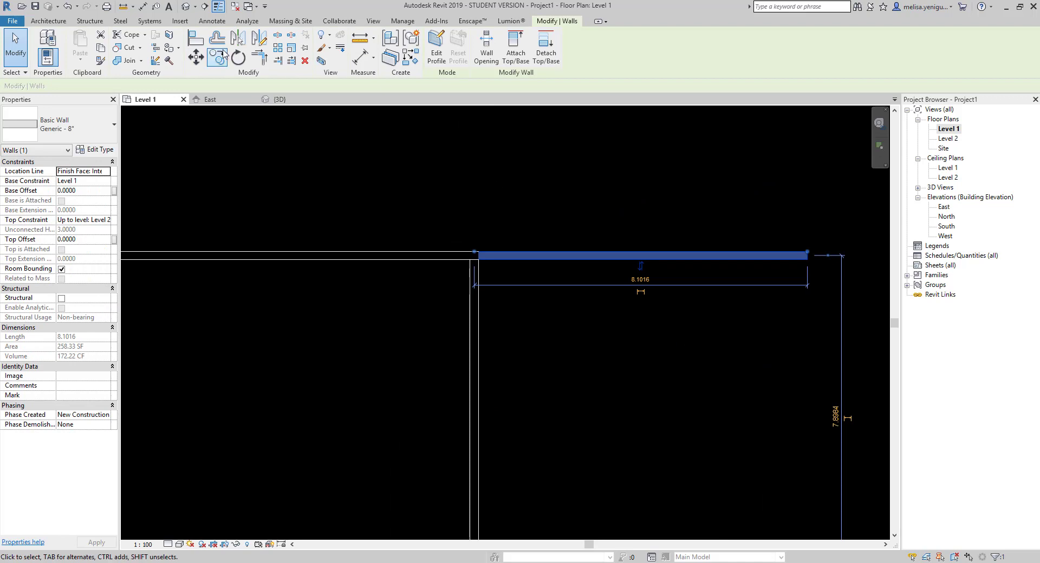
- Start an RO rotation centred on the wall's left end, then abandon it
{"action": "key", "text": "r"}
{"action": "key", "text": "o"}
{"action": "scroll", "coordinate": [461, 266], "scroll_direction": "up", "scroll_amount": 2}
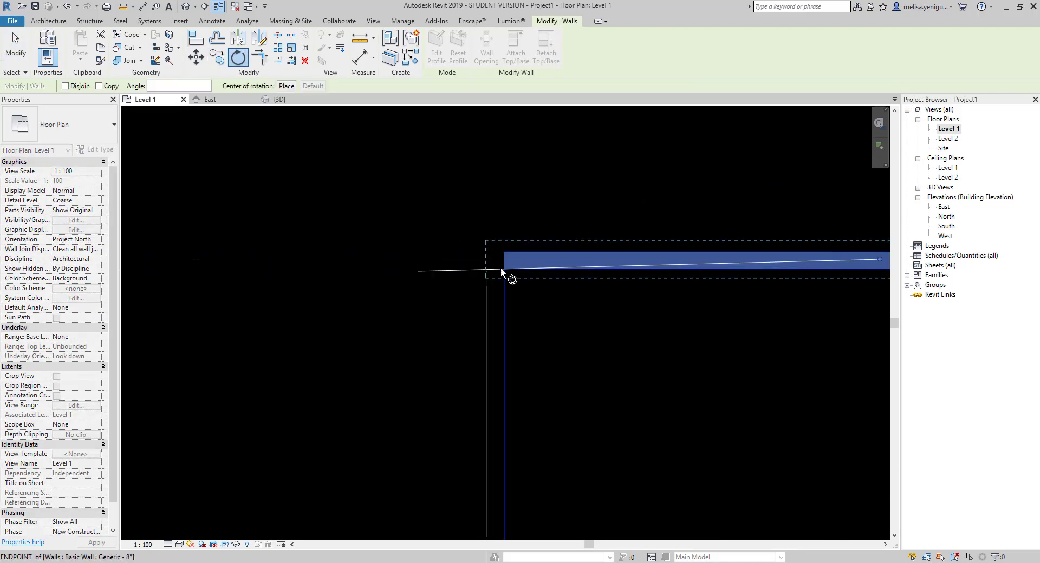
{"action": "scroll", "coordinate": [462, 266], "scroll_direction": "up", "scroll_amount": 1}
{"action": "scroll", "coordinate": [463, 267], "scroll_direction": "up", "scroll_amount": 1}
{"action": "scroll", "coordinate": [463, 267], "scroll_direction": "down", "scroll_amount": 1}
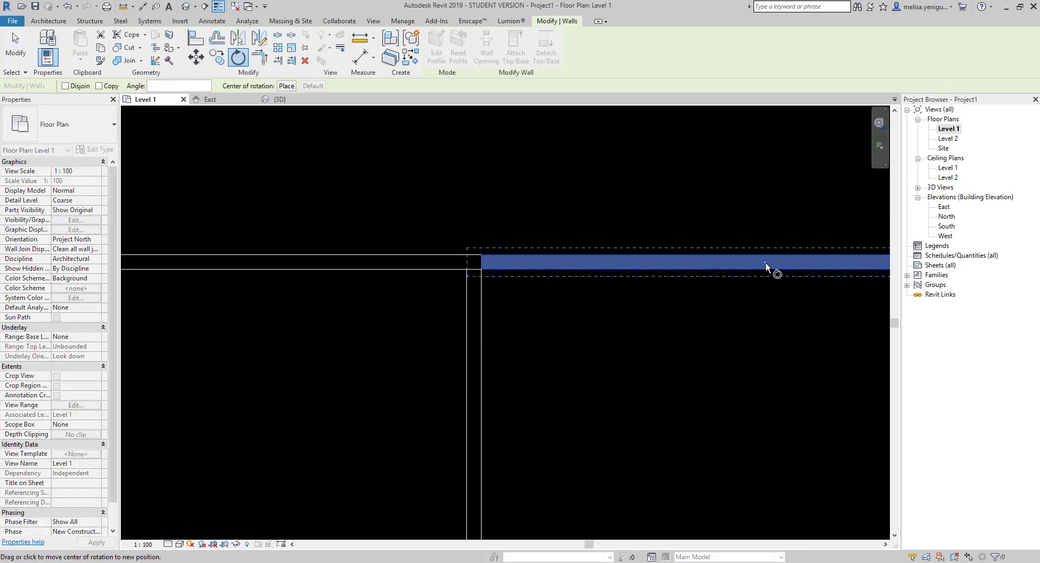
{"action": "left_click", "coordinate": [482, 269]}
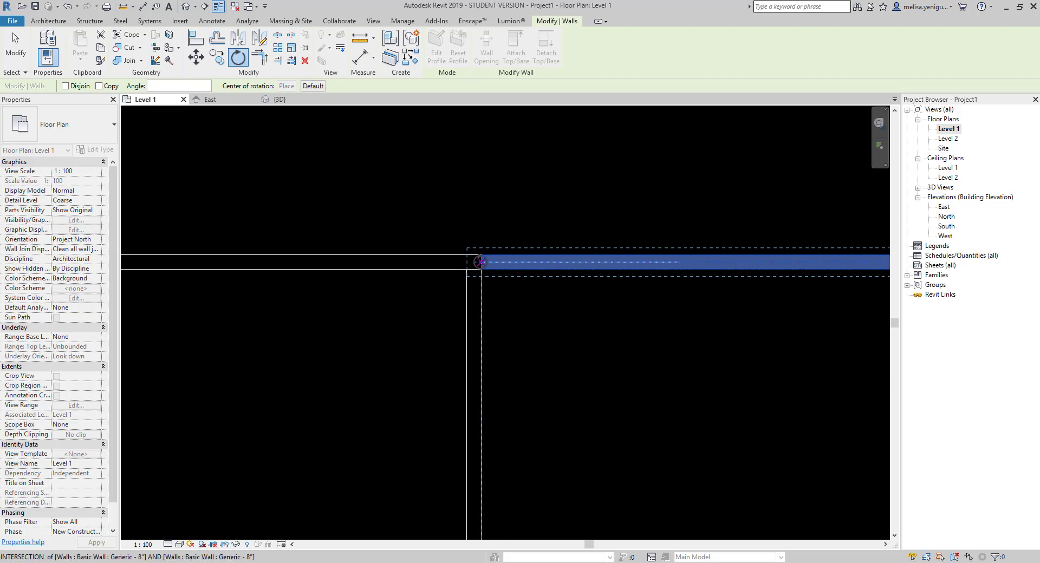
{"action": "left_click", "coordinate": [480, 262]}
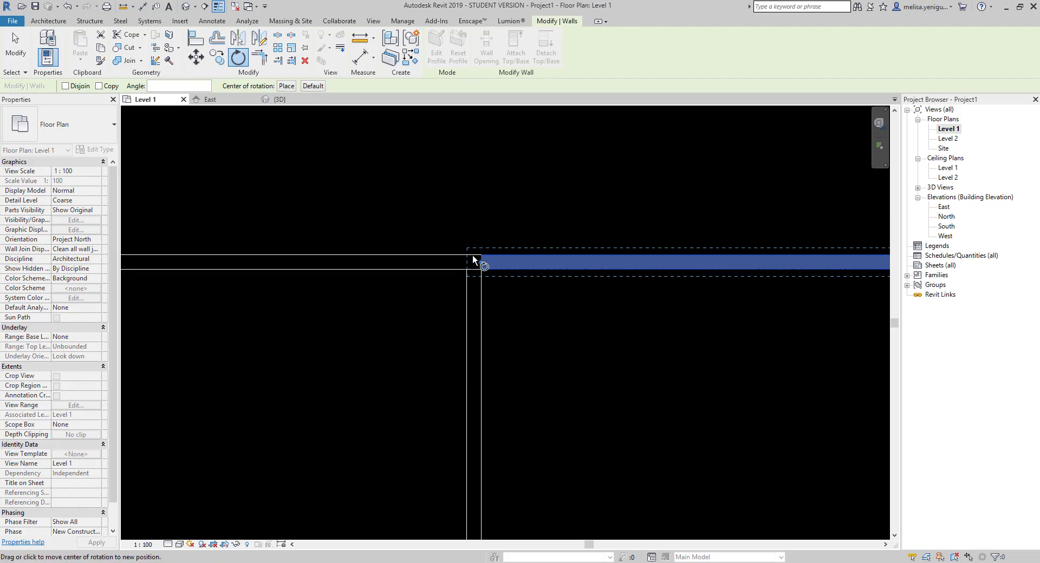
{"action": "scroll", "coordinate": [486, 262], "scroll_direction": "down", "scroll_amount": 3}
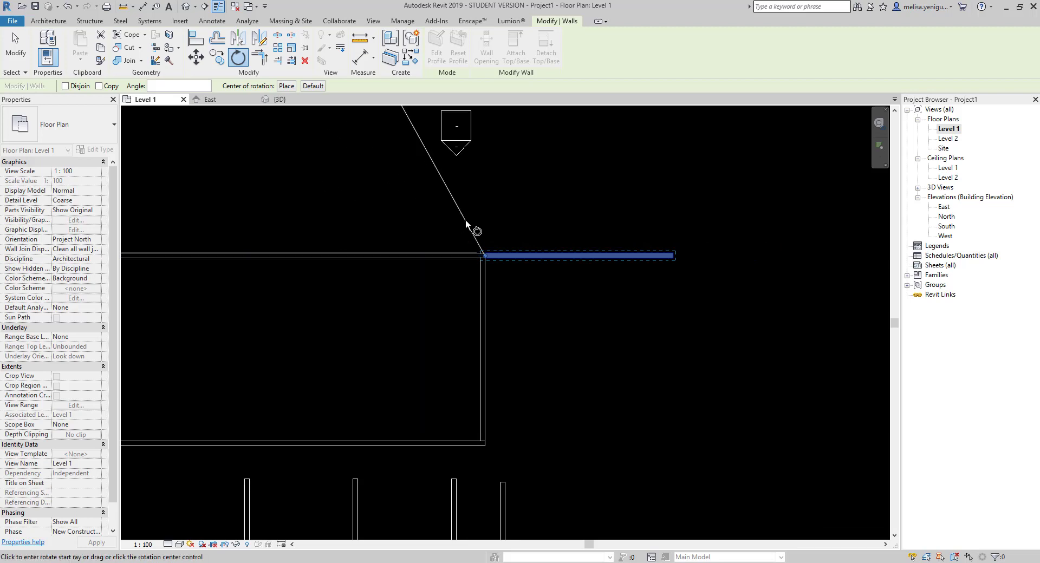
{"action": "key", "text": "m"}
{"action": "key", "text": "v"}
- Rotate the wall 90° about its left end onto the right wall, closing the warning
{"action": "left_click", "coordinate": [527, 260]}
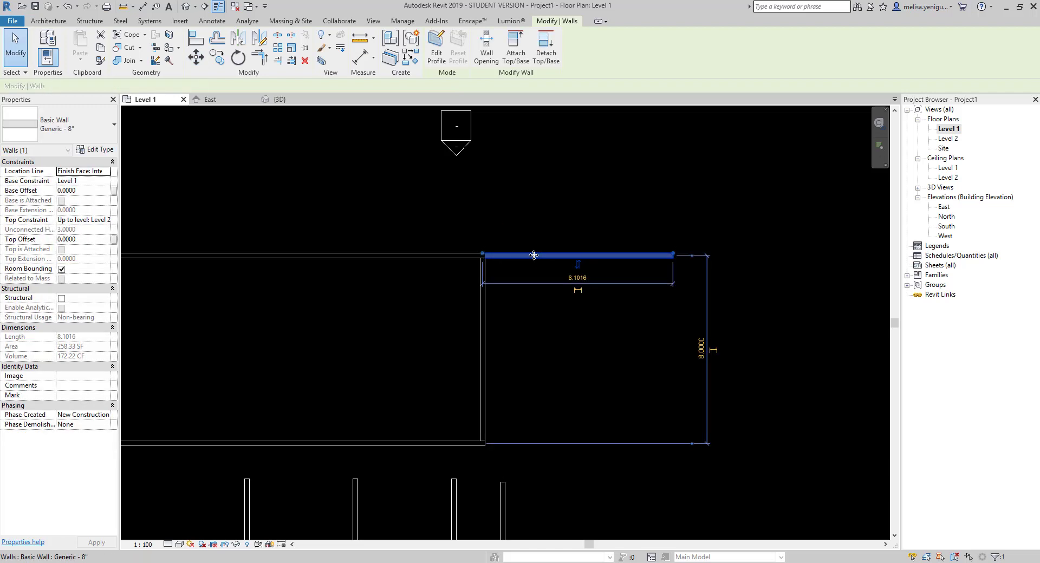
{"action": "left_click", "coordinate": [238, 56]}
{"action": "scroll", "coordinate": [439, 213], "scroll_direction": "up", "scroll_amount": 2}
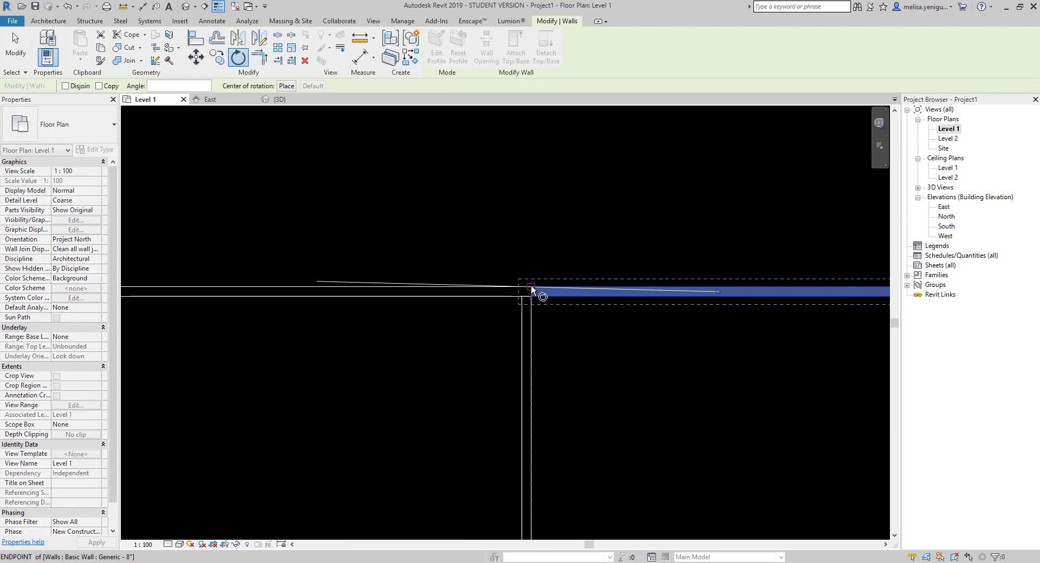
{"action": "left_click_drag", "start_coordinate": [718, 293], "coordinate": [531, 292]}
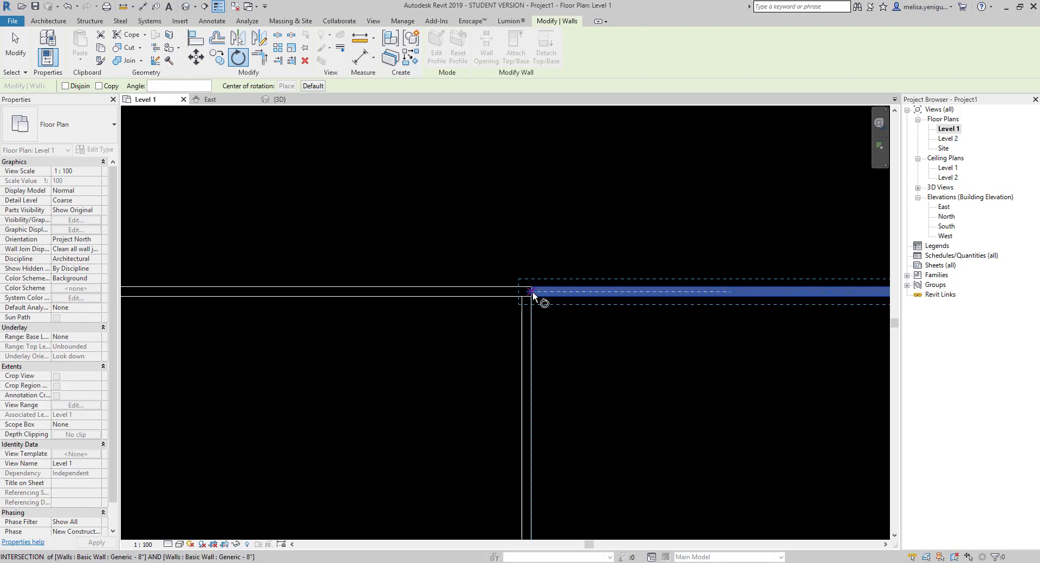
{"action": "scroll", "coordinate": [523, 325], "scroll_direction": "down", "scroll_amount": 2}
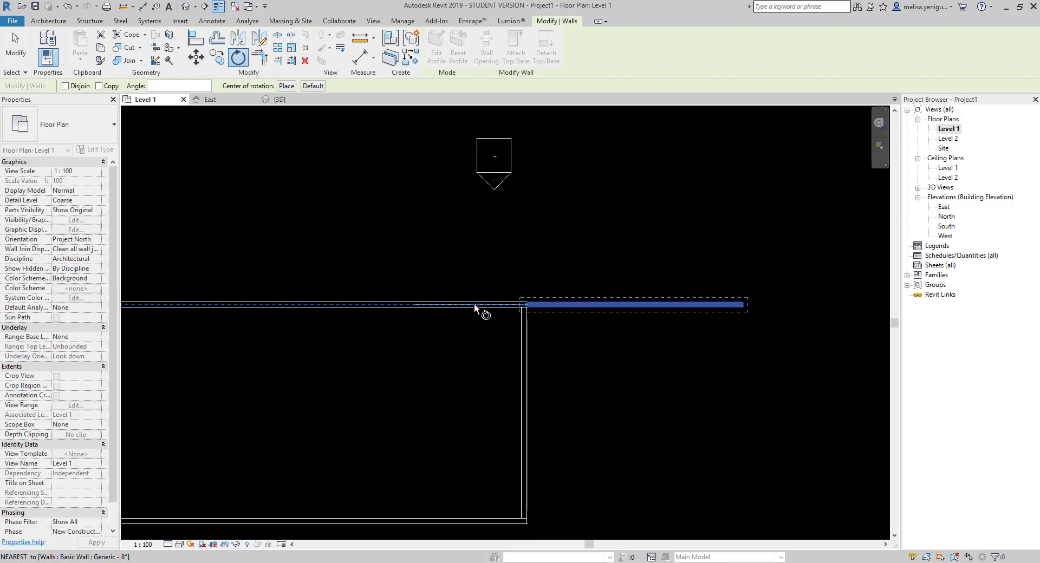
{"action": "left_click", "coordinate": [475, 305]}
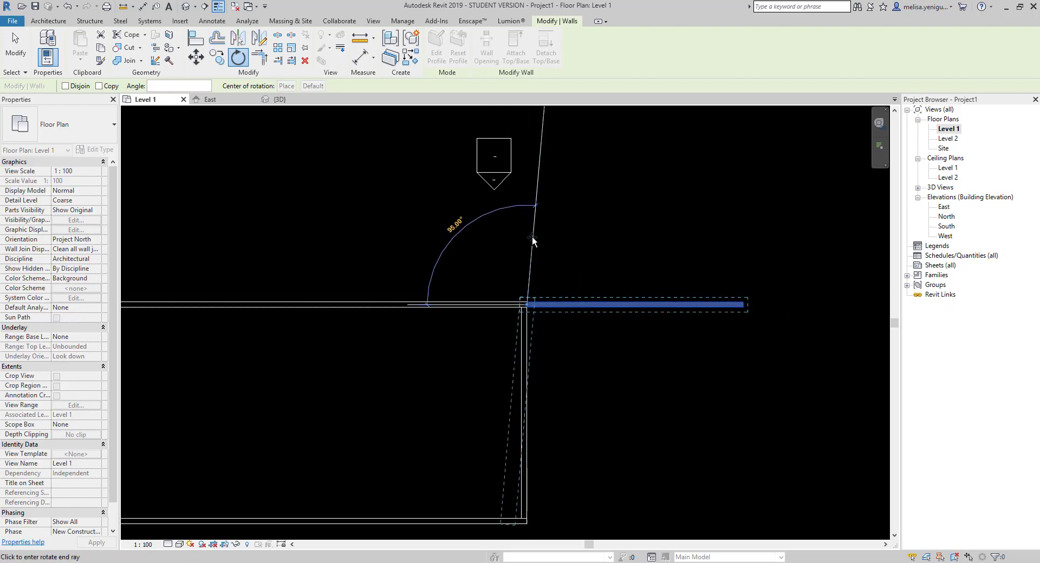
{"action": "left_click", "coordinate": [528, 233]}
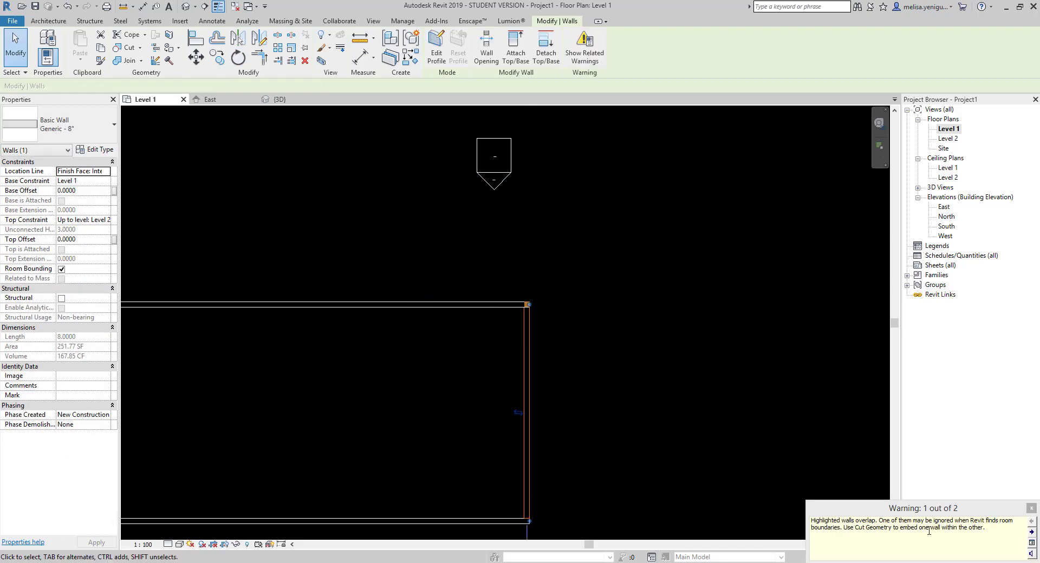
{"action": "left_click", "coordinate": [1031, 509]}
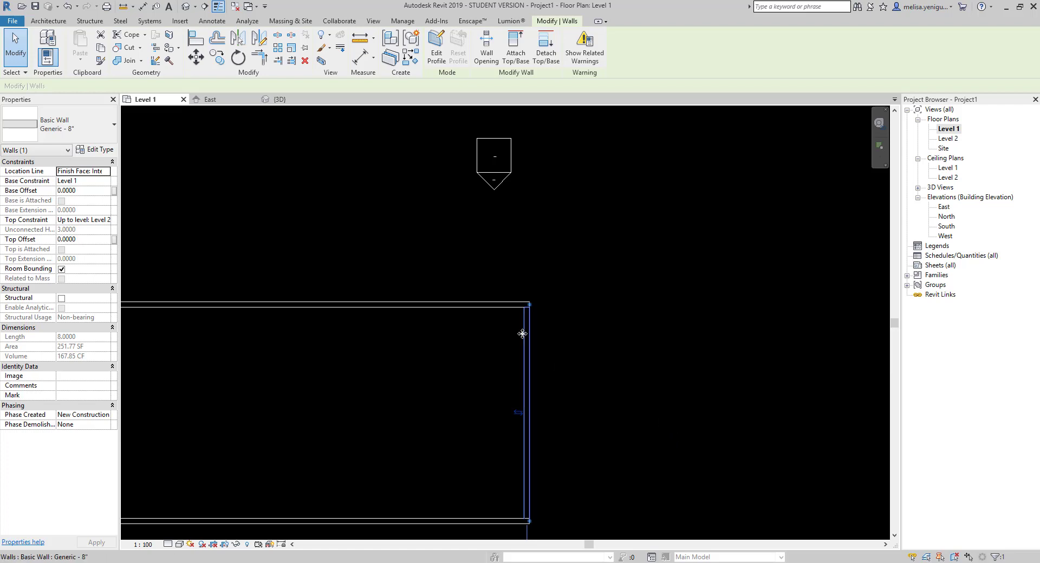
- Undo the rotation and shorten the top-right wall from its left end to 5.8
{"action": "key", "text": "ctrl+z"}
{"action": "left_click", "coordinate": [557, 305]}
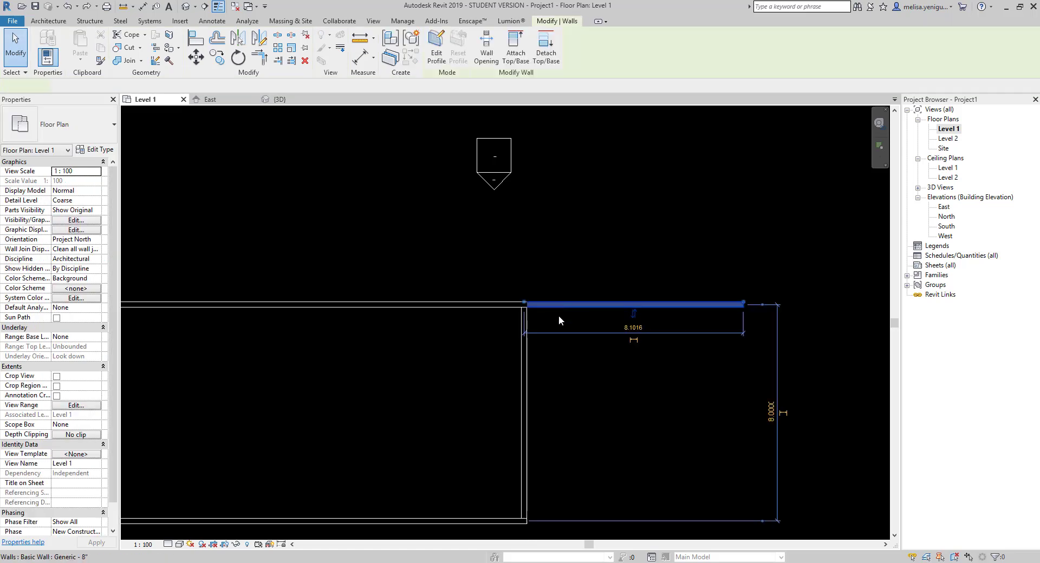
{"action": "left_click_drag", "start_coordinate": [589, 303], "coordinate": [726, 308]}
{"action": "left_click", "coordinate": [590, 320]}
{"action": "left_click", "coordinate": [555, 312]}
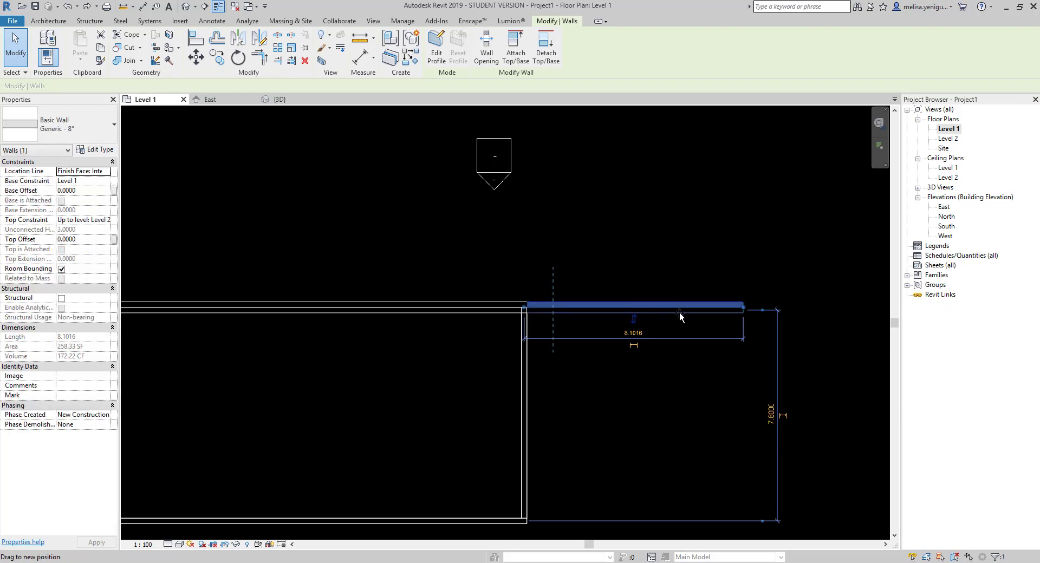
{"action": "left_click", "coordinate": [606, 317]}
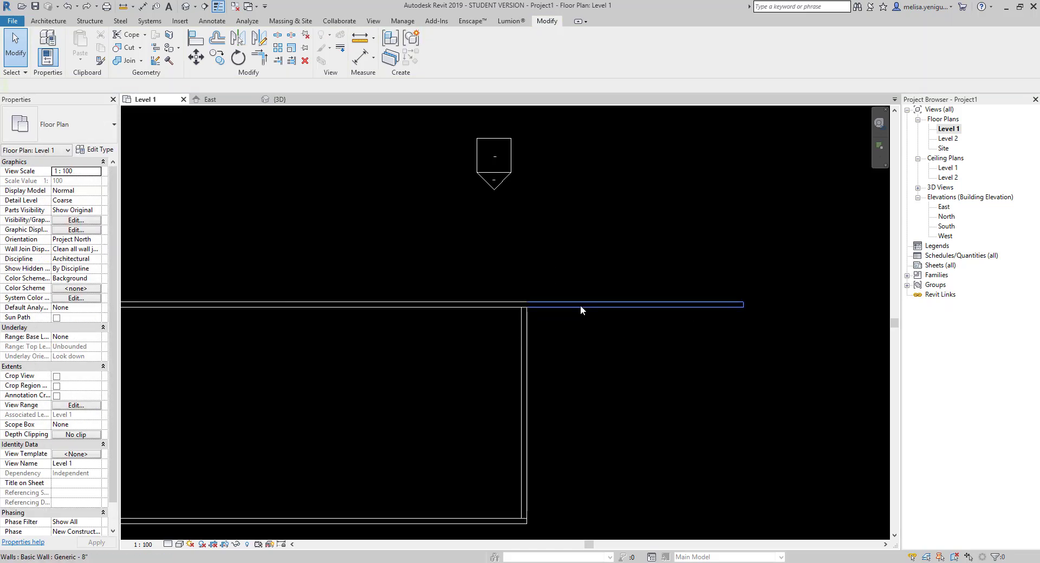
{"action": "left_click", "coordinate": [580, 305]}
{"action": "mouse_move", "coordinate": [537, 299]}
{"action": "left_mouse_down"}
{"action": "mouse_move", "coordinate": [525, 301]}
{"action": "mouse_move", "coordinate": [586, 302]}
{"action": "left_mouse_up"}
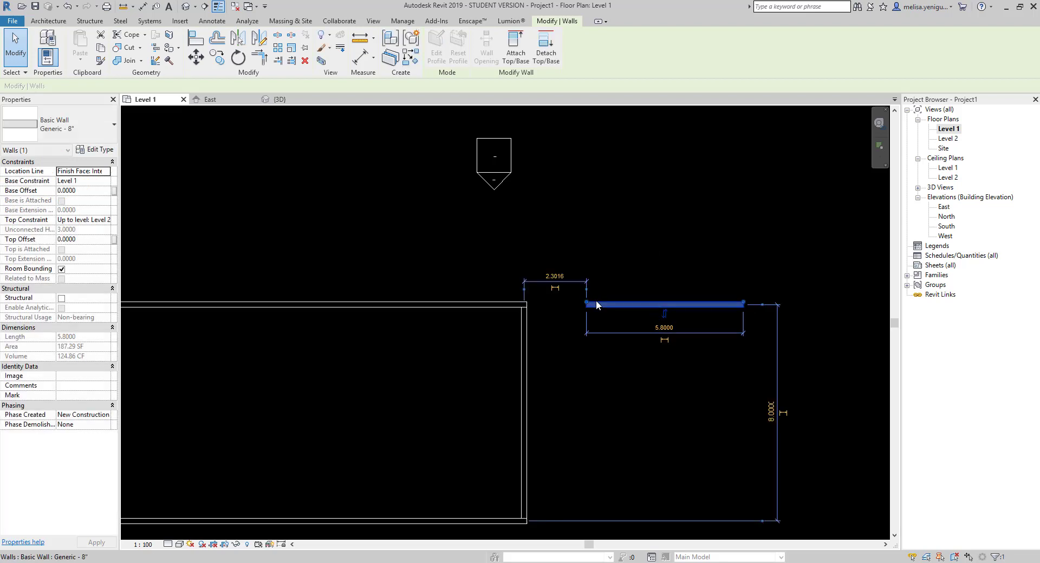
- Rotate the shortened wall 90° about its left end so it stands vertical
{"action": "left_click", "coordinate": [238, 57]}
{"action": "scroll", "coordinate": [672, 310], "scroll_direction": "up", "scroll_amount": 3}
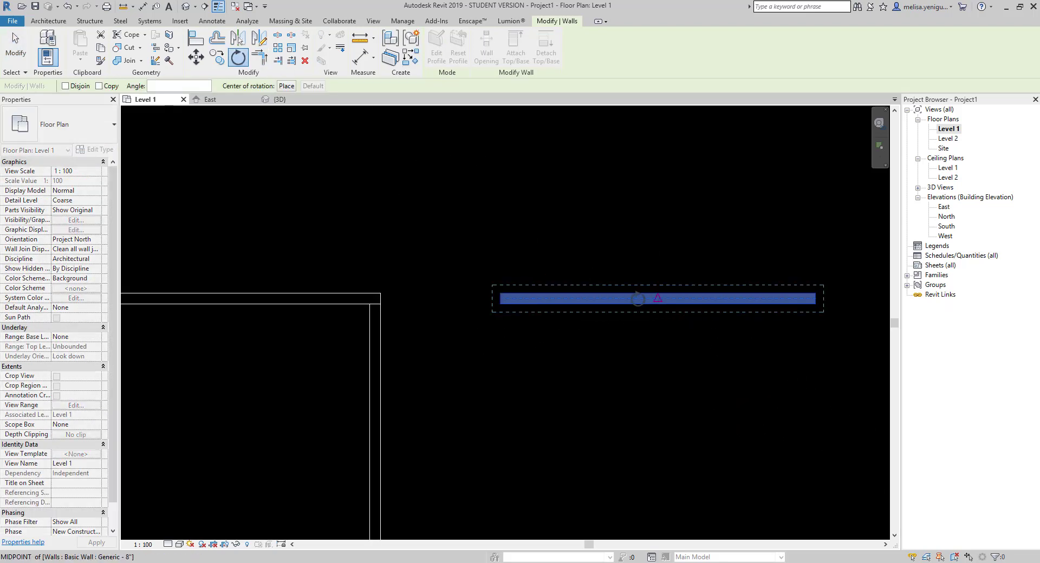
{"action": "left_click_drag", "start_coordinate": [656, 300], "coordinate": [500, 299]}
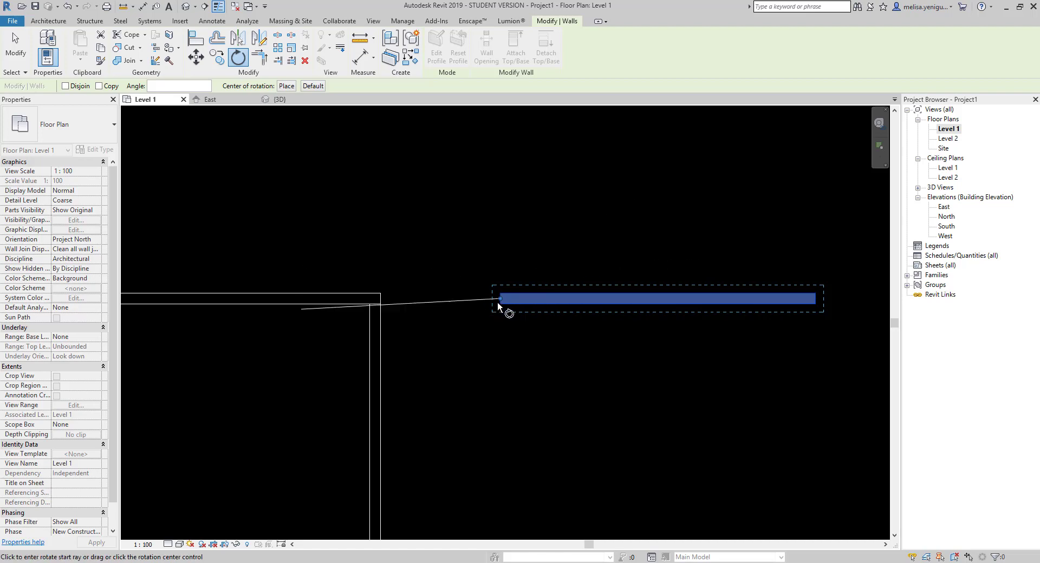
{"action": "left_click", "coordinate": [450, 298]}
{"action": "left_click", "coordinate": [500, 216]}
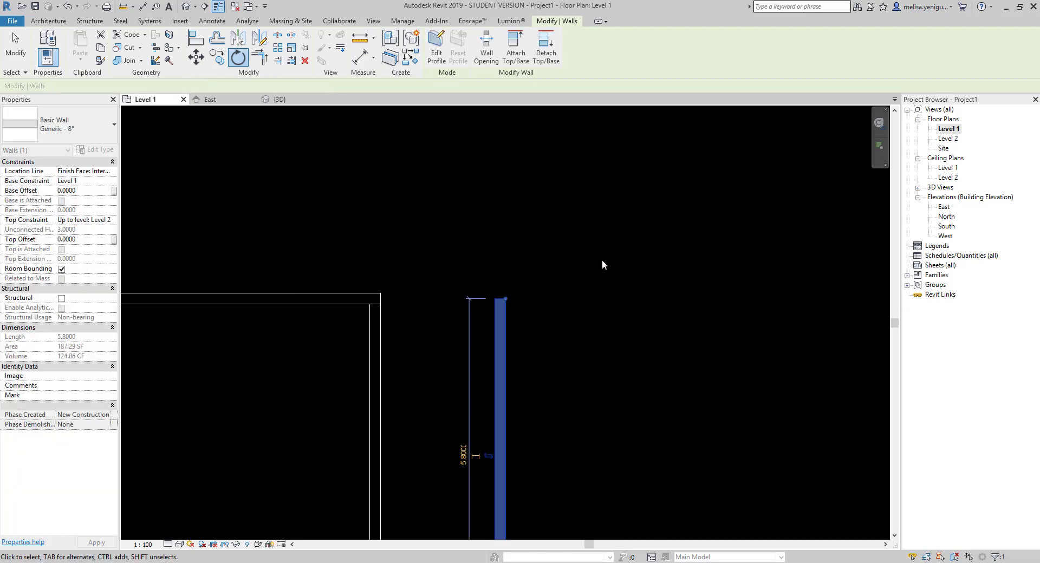
{"action": "scroll", "coordinate": [602, 259], "scroll_direction": "down", "scroll_amount": 3}
{"action": "scroll", "coordinate": [629, 317], "scroll_direction": "down", "scroll_amount": 2}
{"action": "scroll", "coordinate": [590, 305], "scroll_direction": "up", "scroll_amount": 4}
{"action": "scroll", "coordinate": [607, 285], "scroll_direction": "up", "scroll_amount": 1}
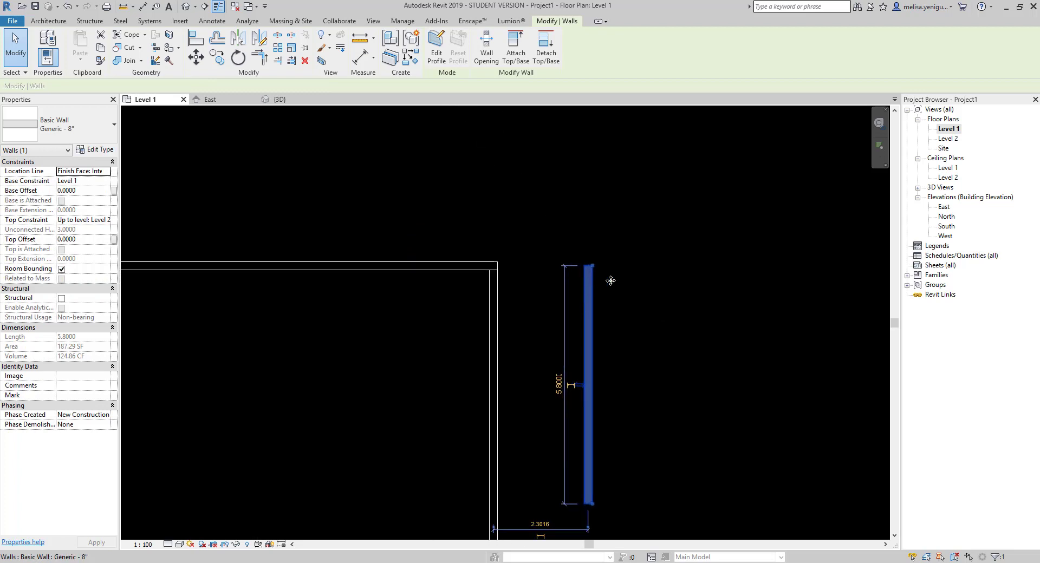
- Try a 90° rotation about the room's top-right corner, then undo it
{"action": "left_click", "coordinate": [238, 57]}
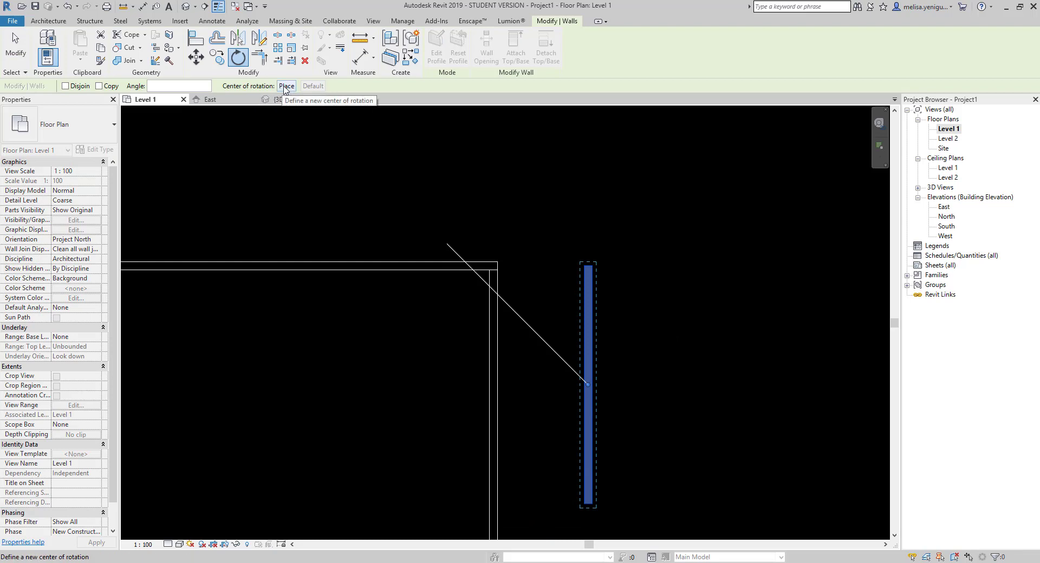
{"action": "left_click", "coordinate": [286, 86]}
{"action": "scroll", "coordinate": [577, 321], "scroll_direction": "down", "scroll_amount": 2}
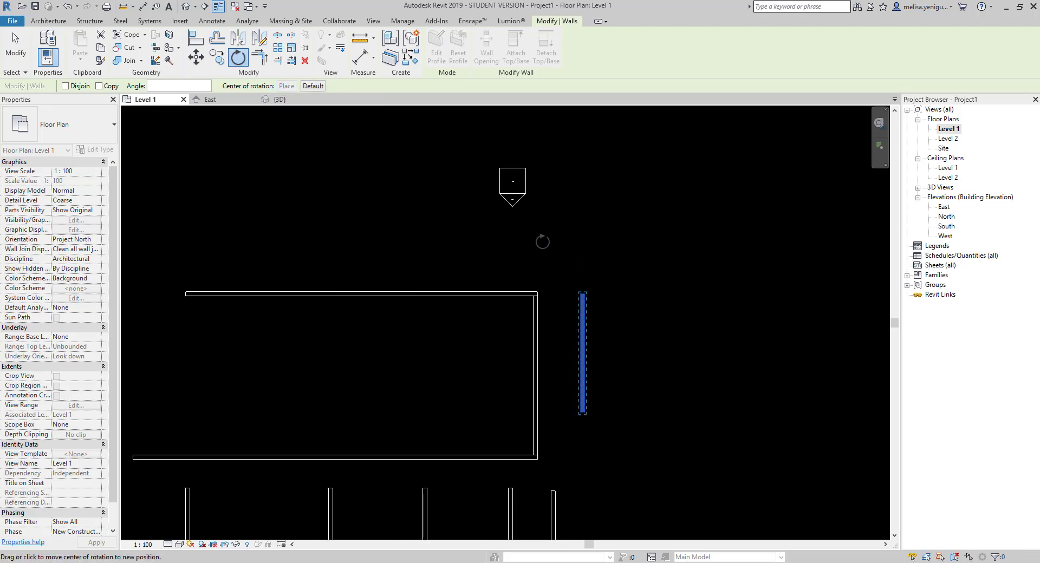
{"action": "scroll", "coordinate": [555, 305], "scroll_direction": "up", "scroll_amount": 2}
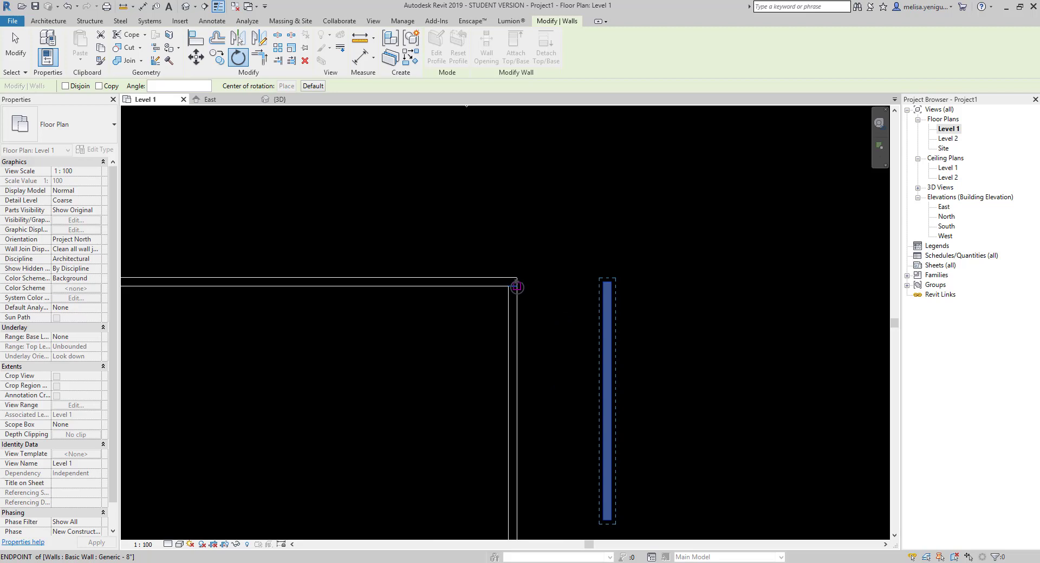
{"action": "left_click", "coordinate": [517, 287]}
{"action": "scroll", "coordinate": [544, 288], "scroll_direction": "down", "scroll_amount": 1}
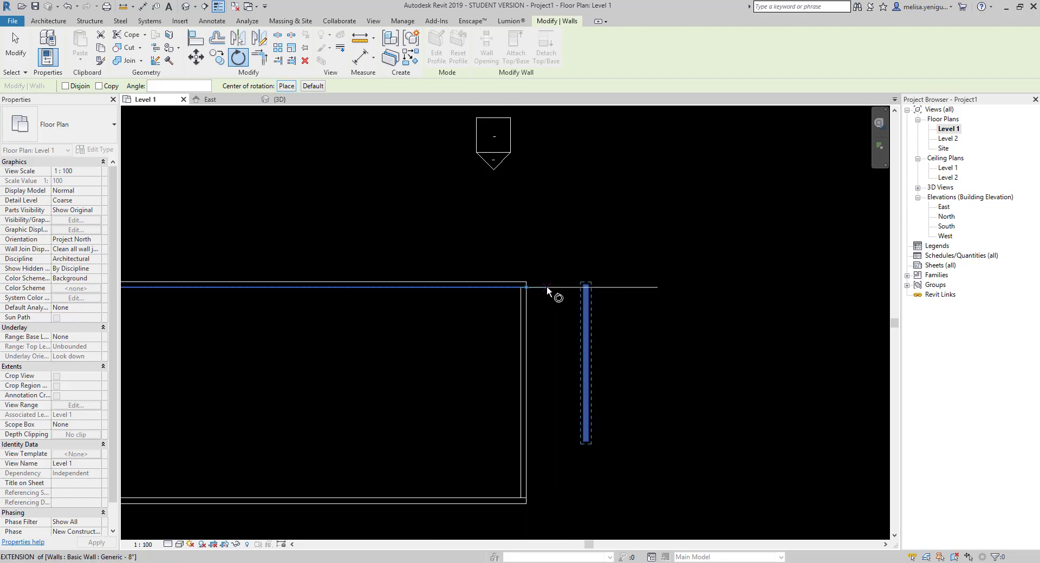
{"action": "left_click", "coordinate": [547, 289]}
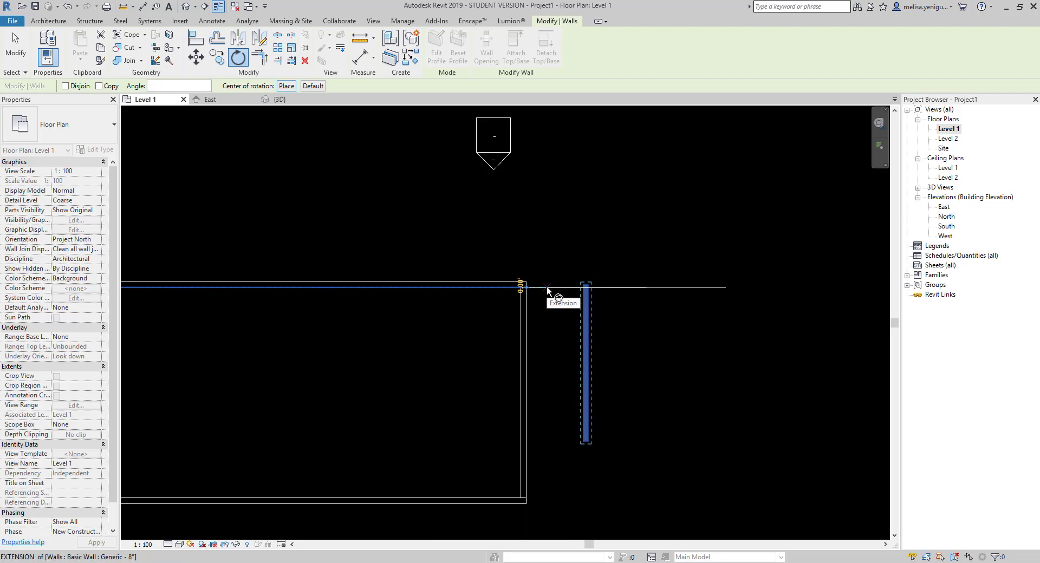
{"action": "left_click", "coordinate": [528, 347]}
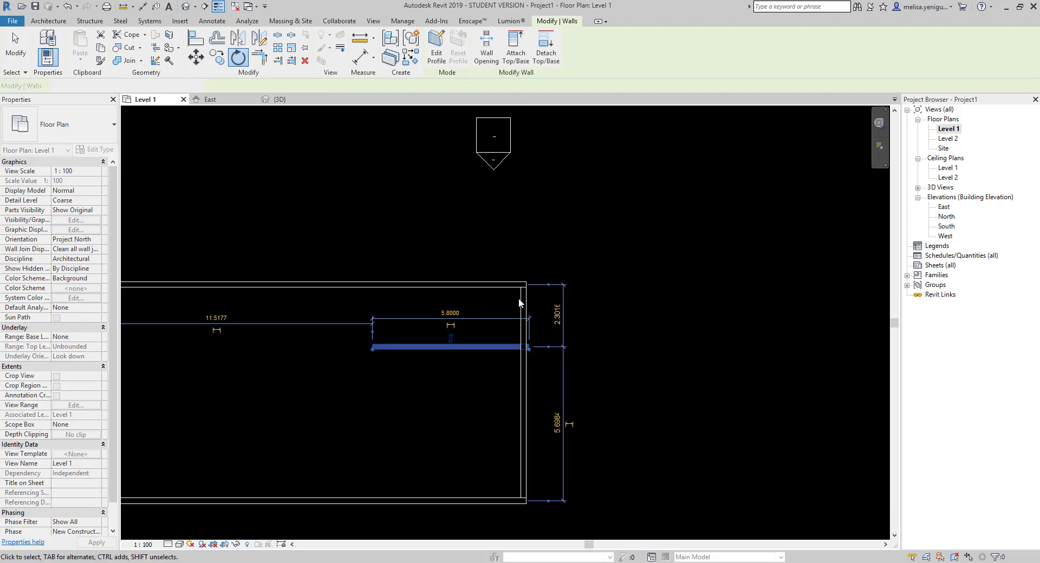
{"action": "key", "text": "ctrl+z"}
{"action": "left_click", "coordinate": [637, 346]}
- Delete the room's top, right and loose walls with a crossing selection
{"action": "scroll", "coordinate": [623, 304], "scroll_direction": "down", "scroll_amount": 3}
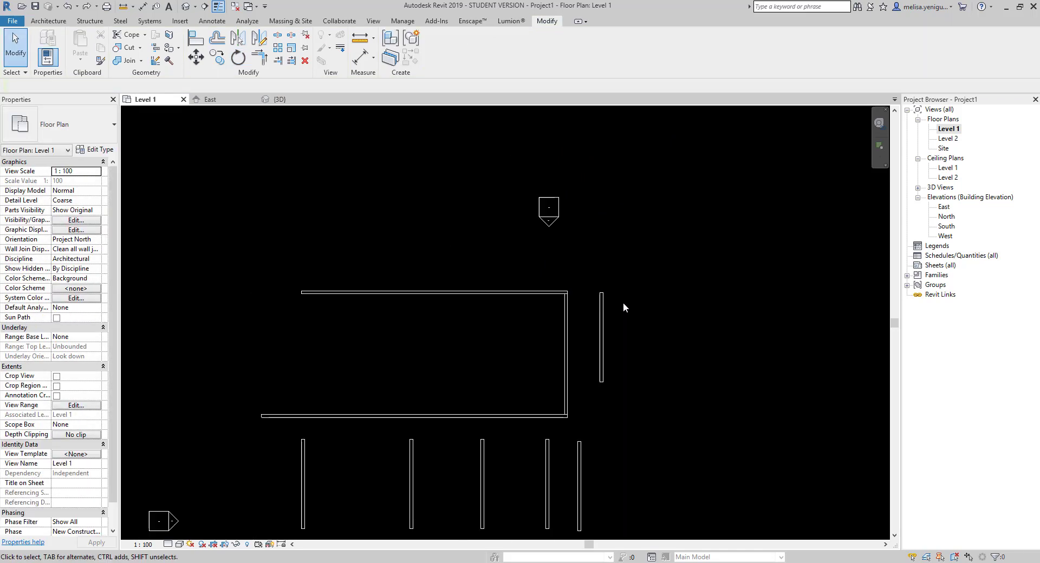
{"action": "scroll", "coordinate": [455, 373], "scroll_direction": "down", "scroll_amount": 1}
{"action": "left_click_drag", "start_coordinate": [650, 262], "coordinate": [520, 225]}
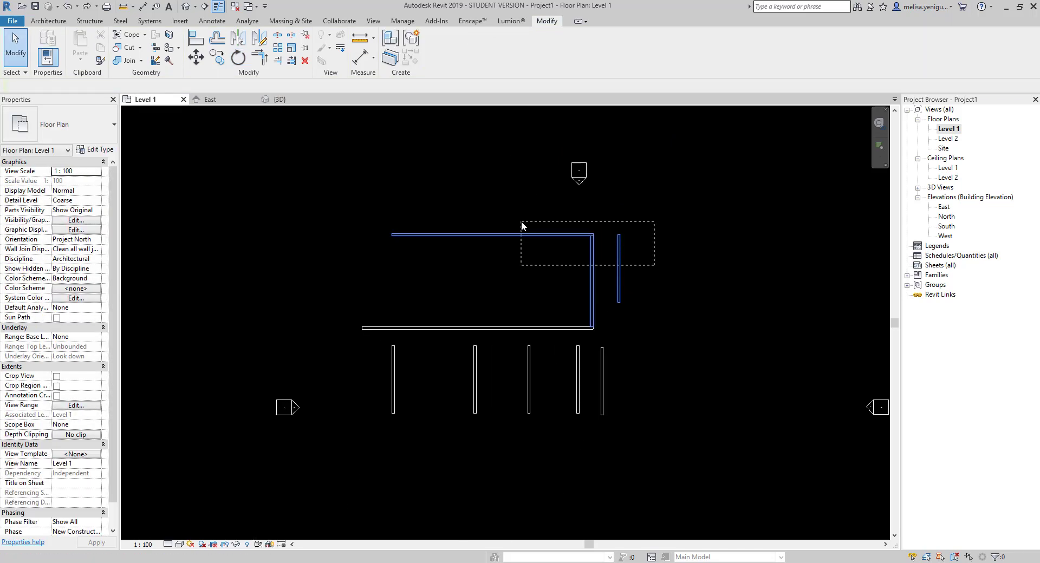
{"action": "key", "text": "Delete"}
{"action": "middle_click_drag", "start_coordinate": [289, 273], "coordinate": [380, 204]}
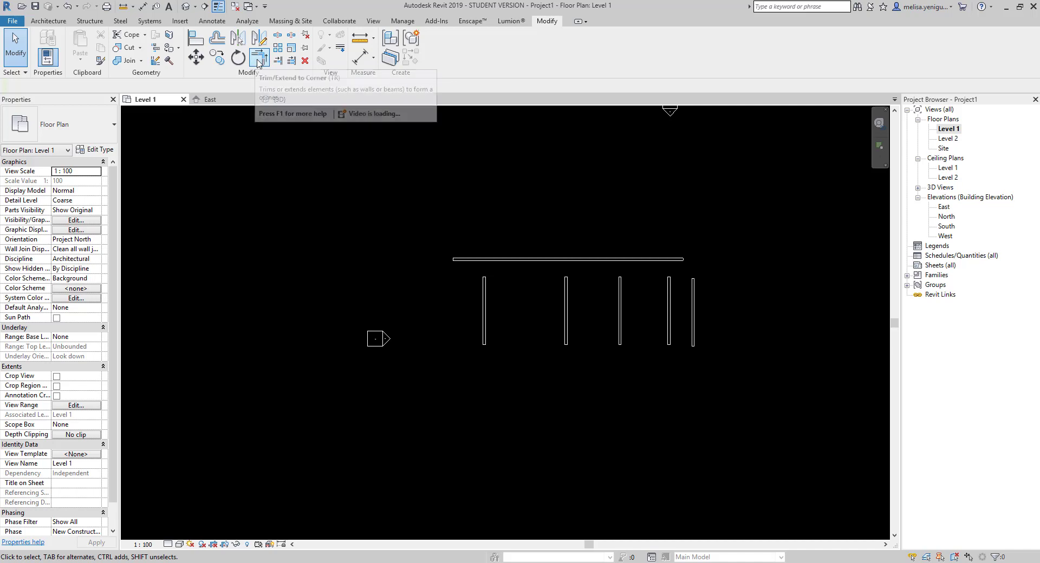
- Extend the leftmost partition upward past the horizontal wall to 13.0 long
{"action": "left_click", "coordinate": [485, 294]}
{"action": "left_click_drag", "start_coordinate": [483, 276], "coordinate": [483, 191]}
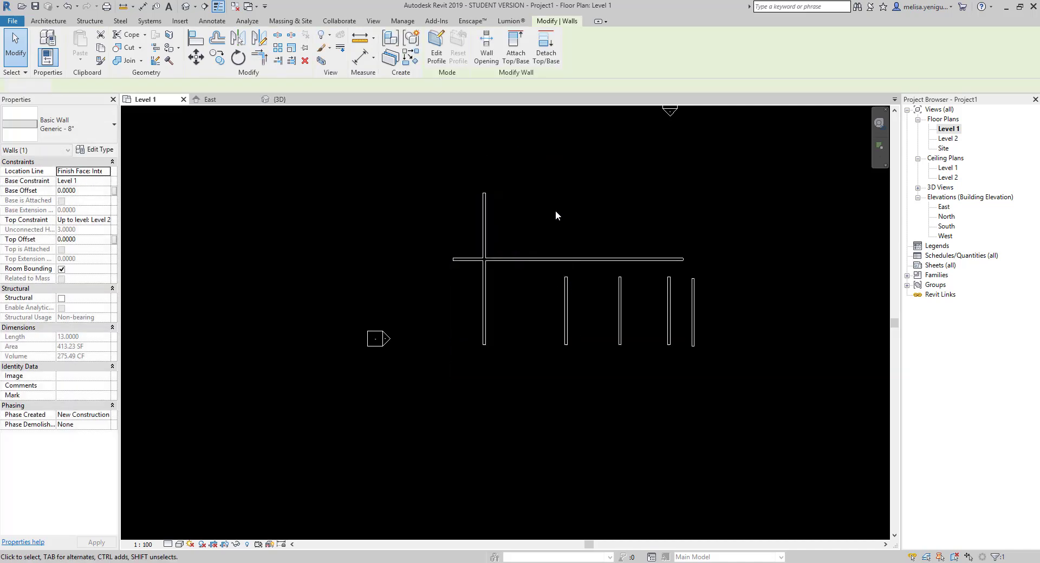
{"action": "left_click", "coordinate": [549, 265]}
{"action": "scroll", "coordinate": [524, 317], "scroll_direction": "up", "scroll_amount": 2}
- Use TR Trim/Extend to Corner to join the horizontal wall with the tall left and rightmost walls
{"action": "left_click", "coordinate": [522, 319]}
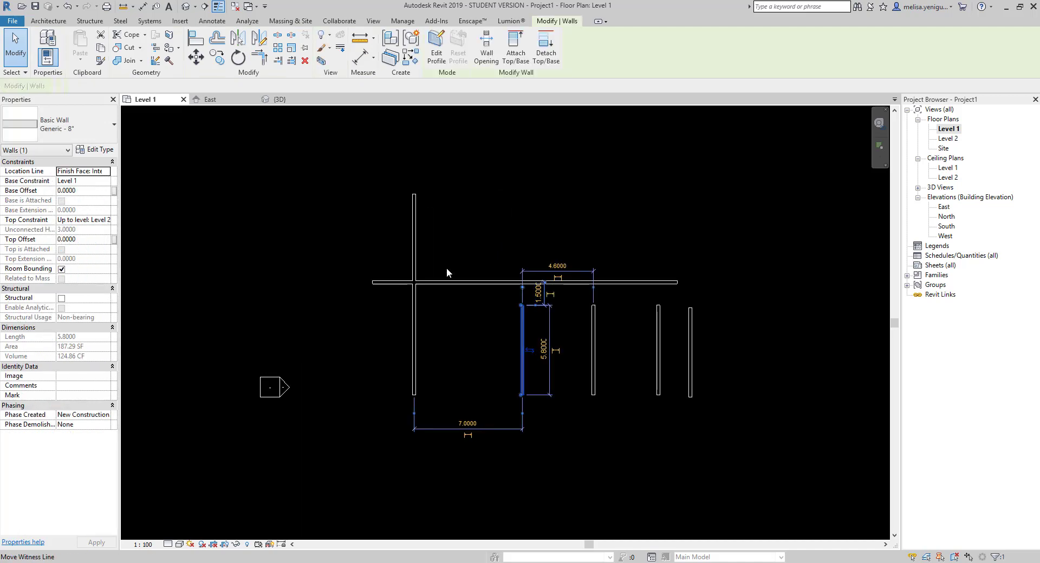
{"action": "key", "text": "Escape"}
{"action": "key", "text": "t"}
{"action": "key", "text": "r"}
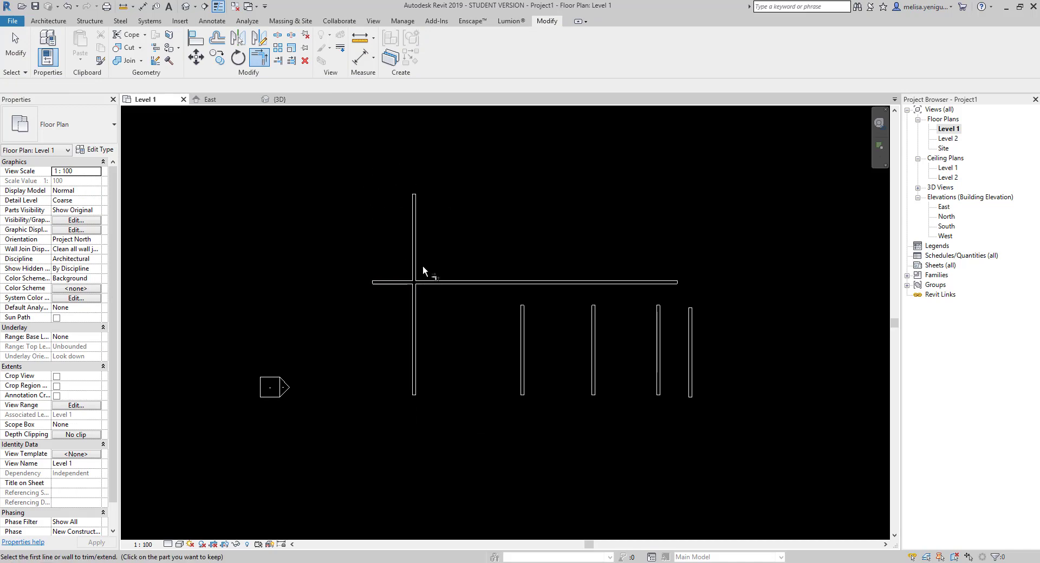
{"action": "left_click", "coordinate": [415, 319]}
{"action": "left_click", "coordinate": [447, 299]}
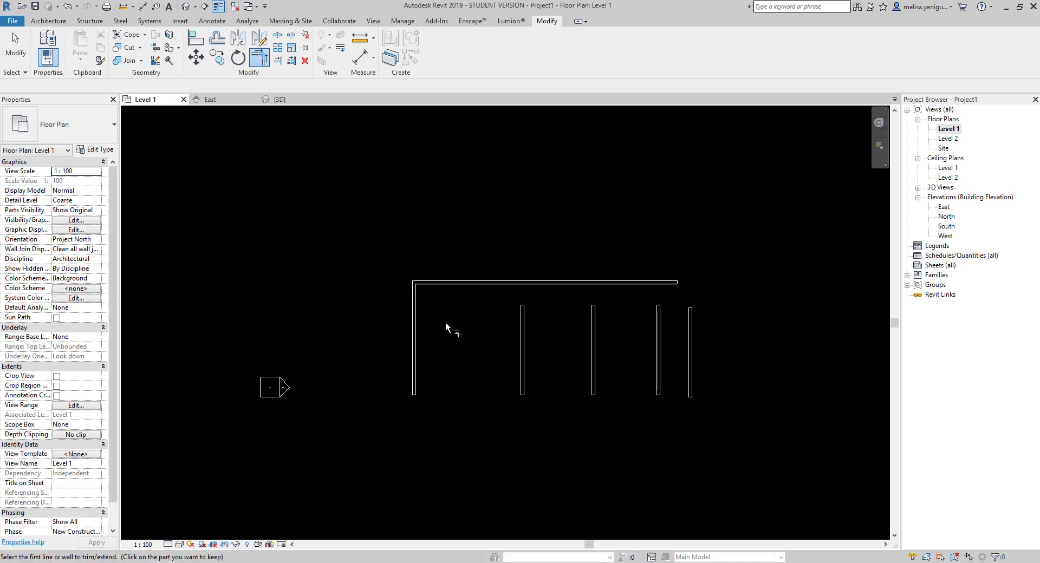
{"action": "left_click", "coordinate": [690, 336]}
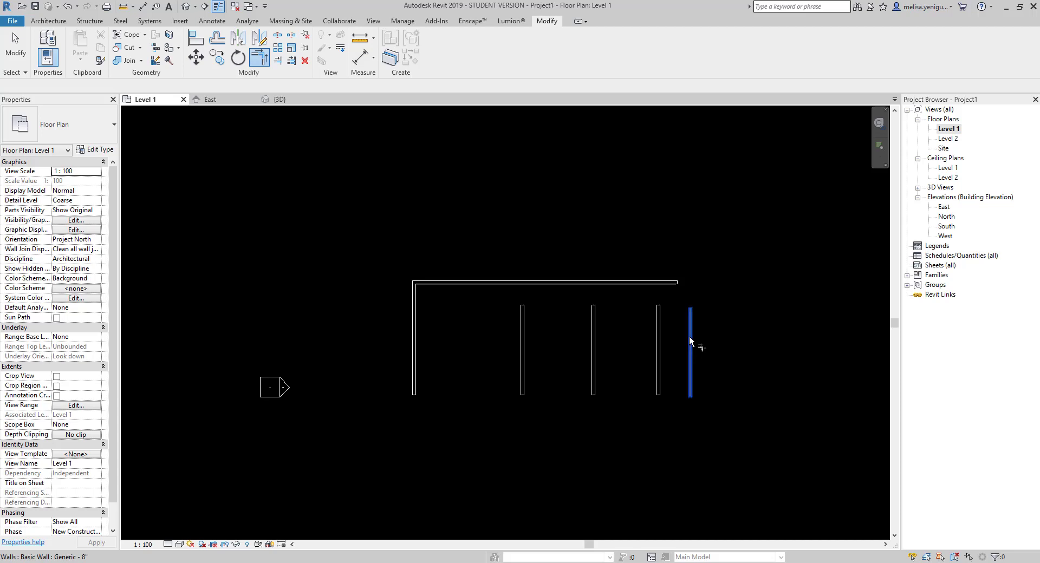
{"action": "left_click", "coordinate": [590, 282]}
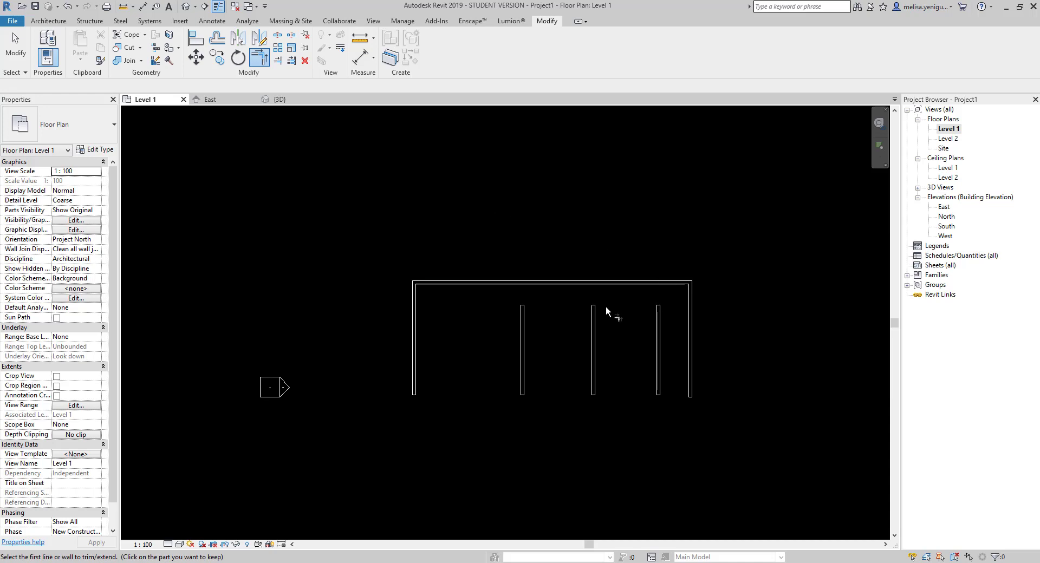
{"action": "key", "text": "Escape"}
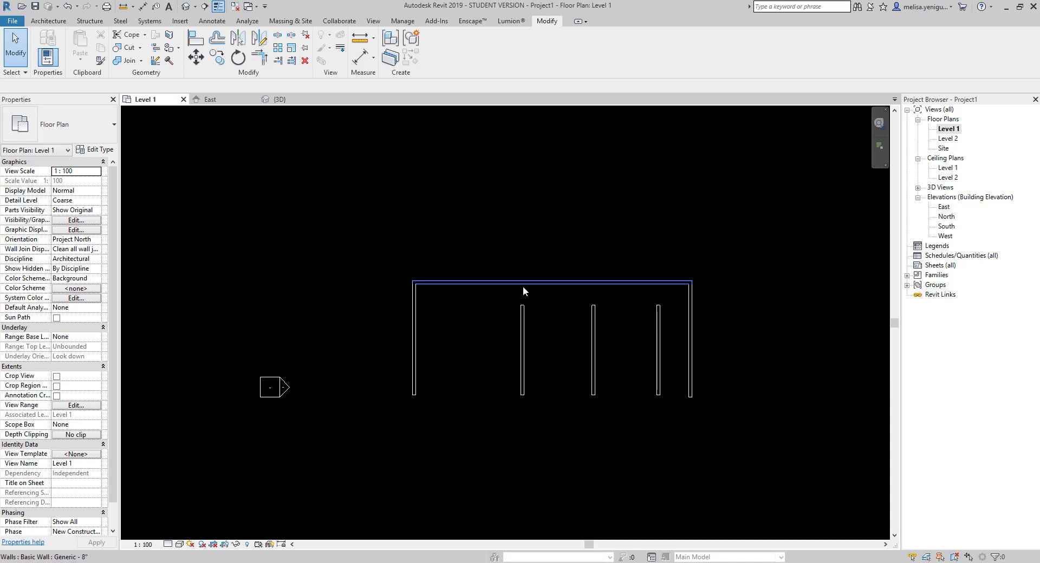
- Extend the first interior partition to the top wall's inner face with Trim/Extend Single Element
{"action": "left_click", "coordinate": [277, 62]}
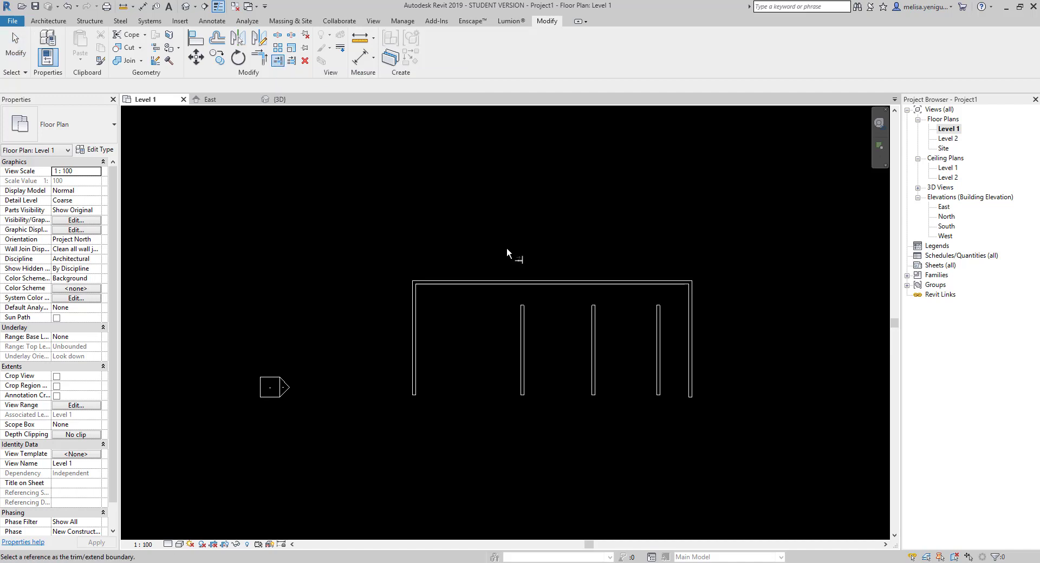
{"action": "scroll", "coordinate": [531, 284], "scroll_direction": "up", "scroll_amount": 2}
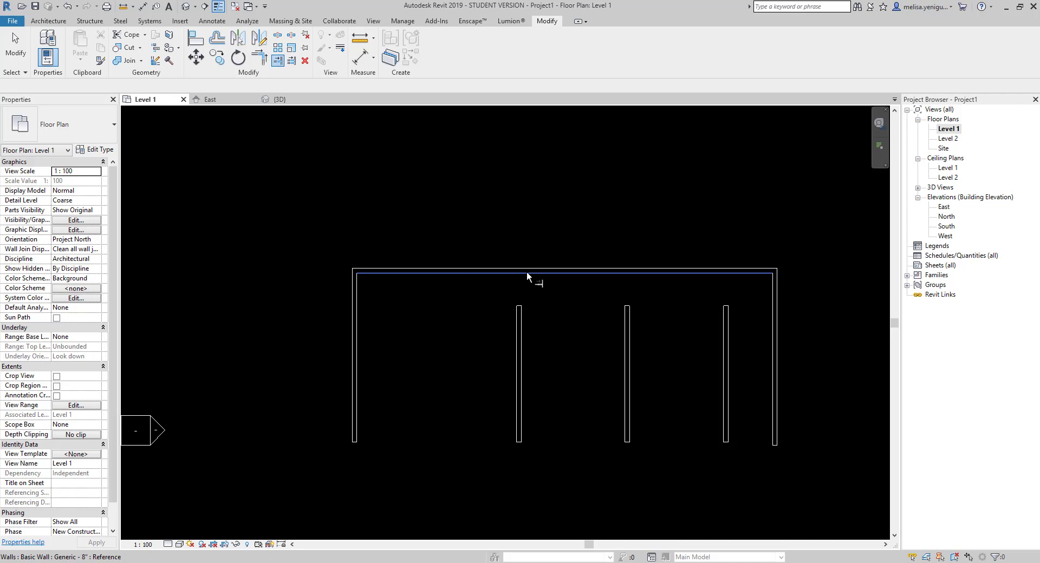
{"action": "left_click", "coordinate": [527, 272]}
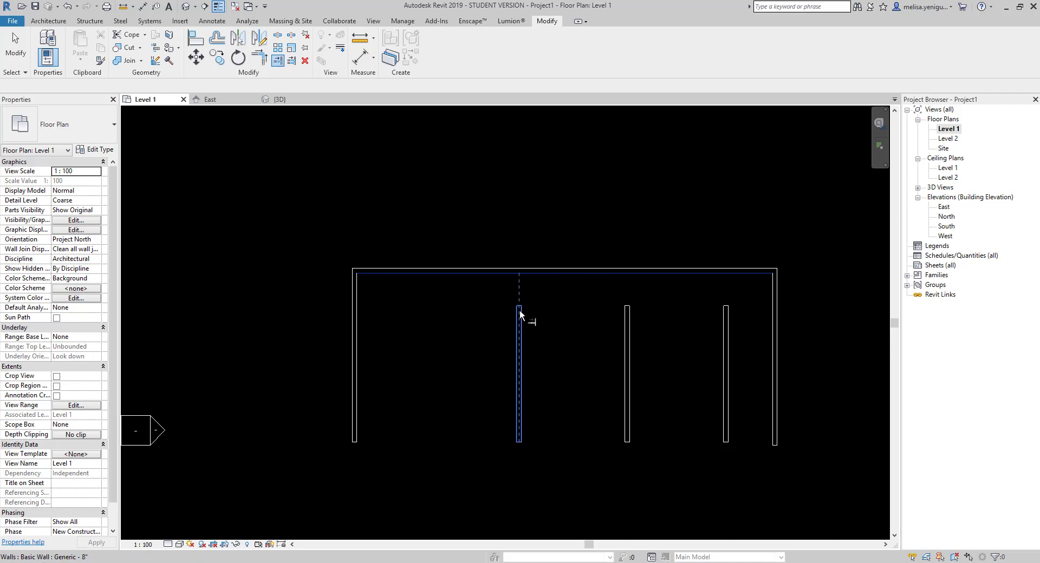
{"action": "left_click", "coordinate": [520, 352]}
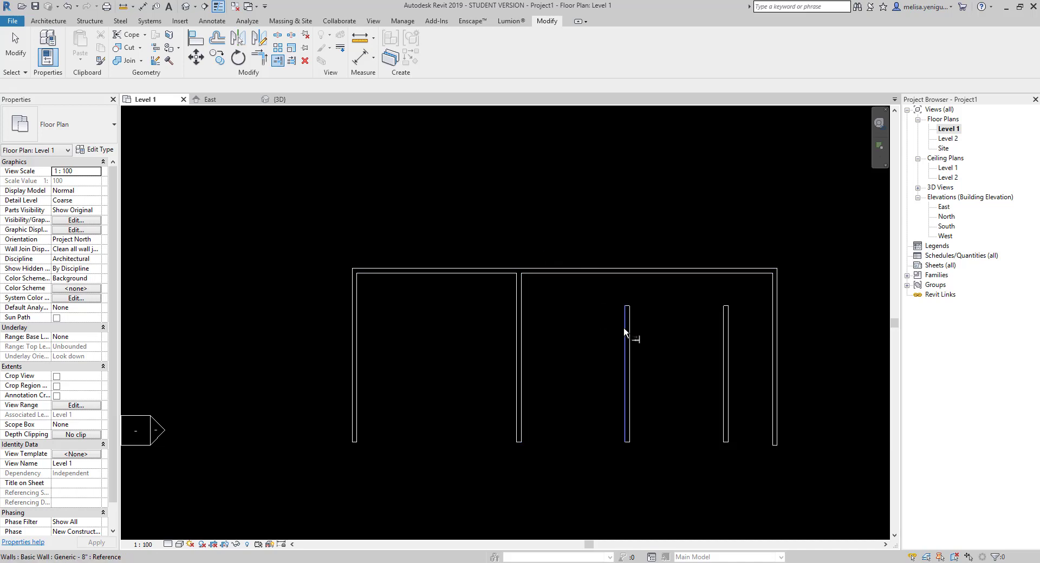
{"action": "scroll", "coordinate": [535, 317], "scroll_direction": "down", "scroll_amount": 2}
{"action": "key", "text": "Escape"}
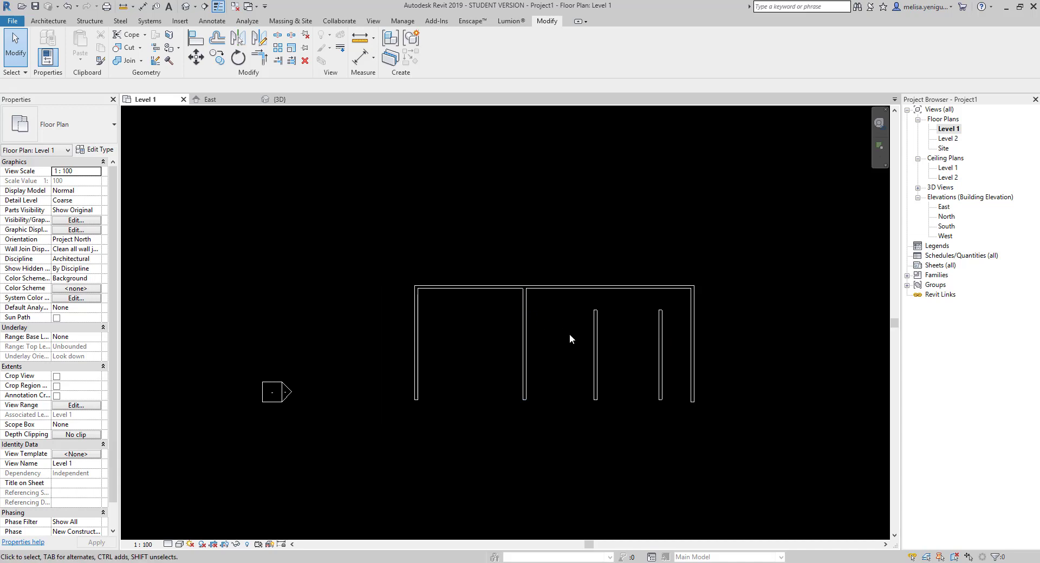
- Undo the last two wall joins and nudge the top wall's right end
{"action": "scroll", "coordinate": [570, 333], "scroll_direction": "up", "scroll_amount": 2}
{"action": "key", "text": "ctrl+z"}
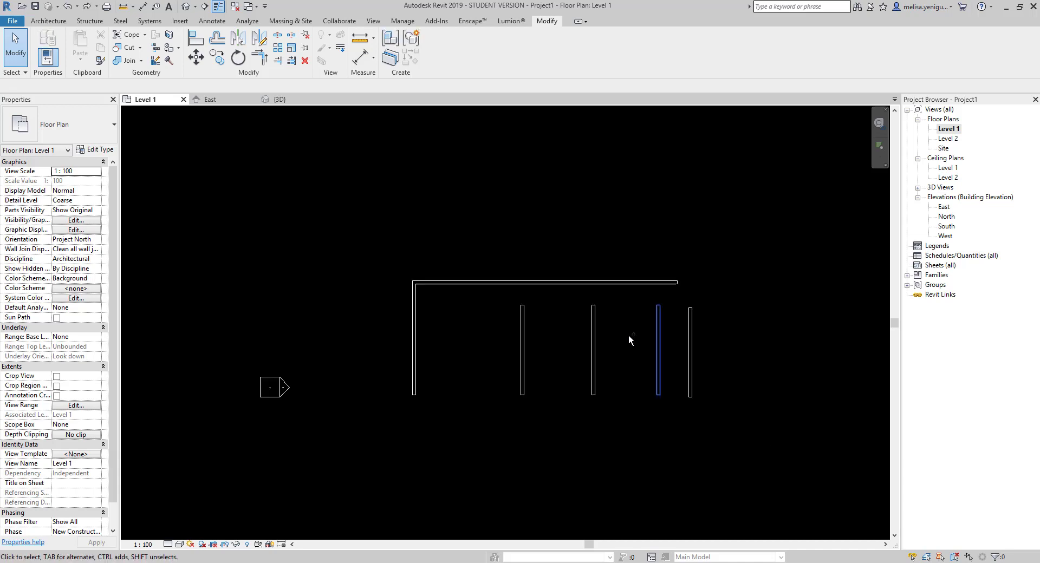
{"action": "key", "text": "ctrl+z"}
{"action": "scroll", "coordinate": [635, 289], "scroll_direction": "down", "scroll_amount": 1}
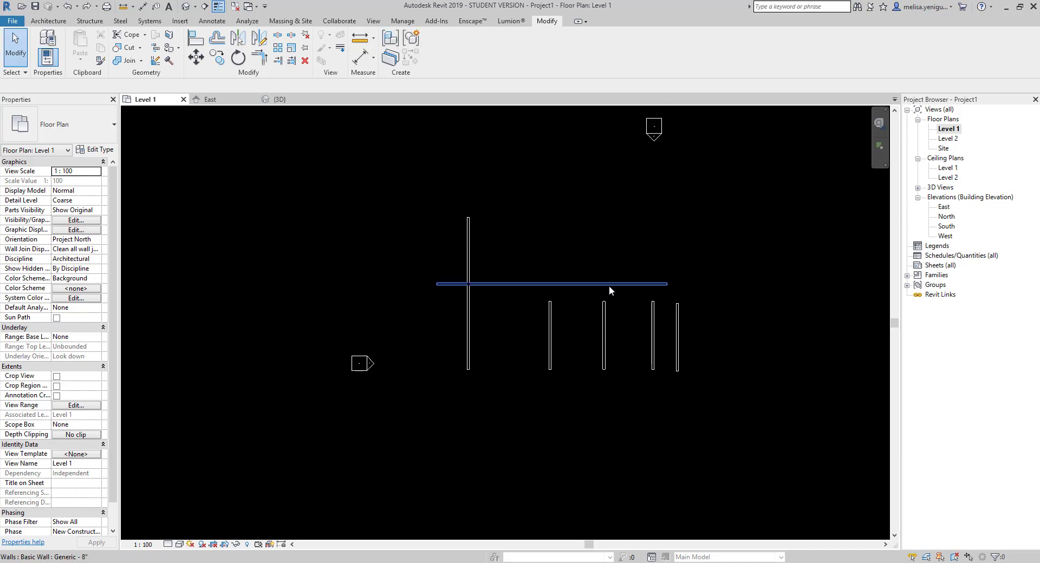
{"action": "left_click", "coordinate": [609, 284]}
{"action": "mouse_move", "coordinate": [667, 284]}
{"action": "left_mouse_down"}
{"action": "mouse_move", "coordinate": [714, 283]}
{"action": "mouse_move", "coordinate": [667, 284]}
{"action": "left_mouse_up"}
{"action": "left_click", "coordinate": [508, 307]}
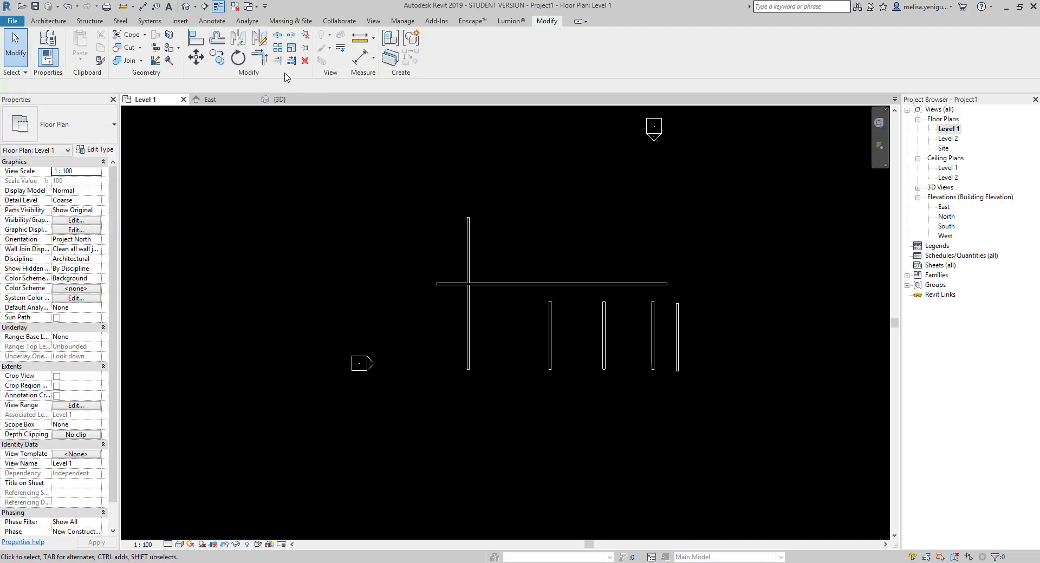
- Trim the left wall and top wall into a clean L-corner
{"action": "left_click", "coordinate": [260, 57]}
{"action": "left_click", "coordinate": [468, 310]}
{"action": "left_click", "coordinate": [491, 283]}
{"action": "key", "text": "Escape"}
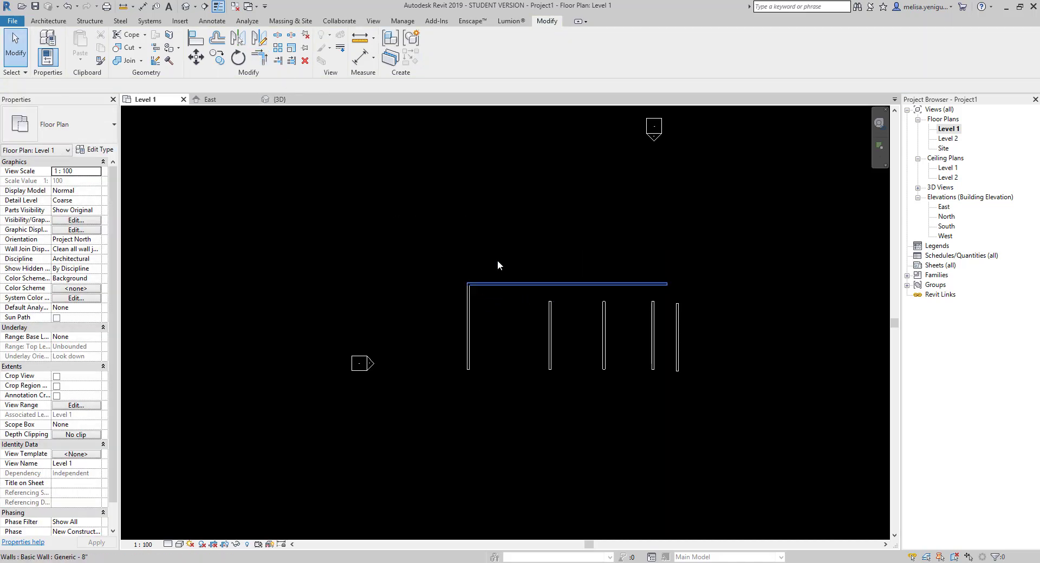
- Extend three interior walls up to the top wall, then undo those extensions
{"action": "left_click", "coordinate": [290, 60]}
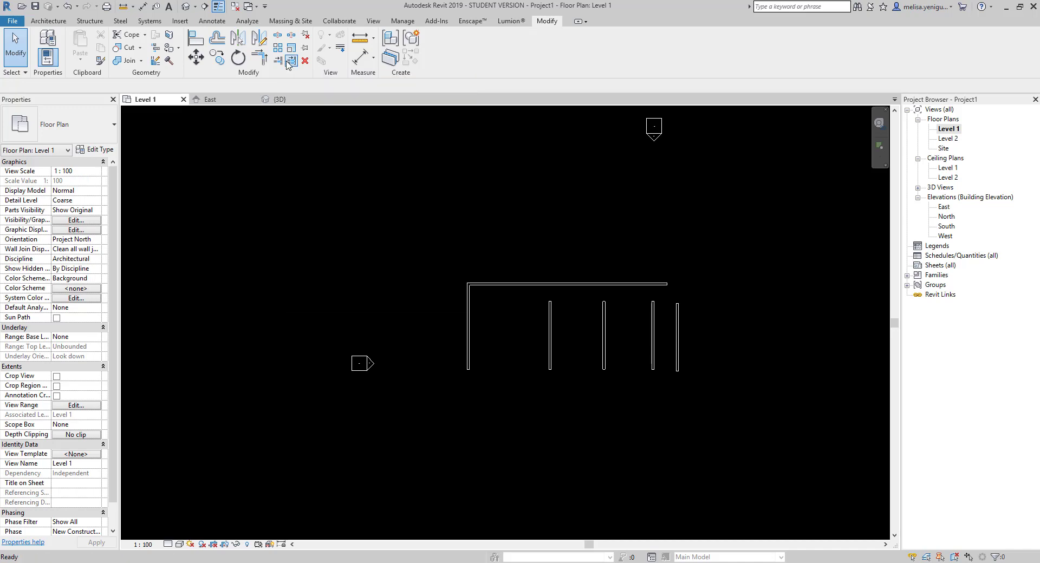
{"action": "scroll", "coordinate": [625, 286], "scroll_direction": "up", "scroll_amount": 2}
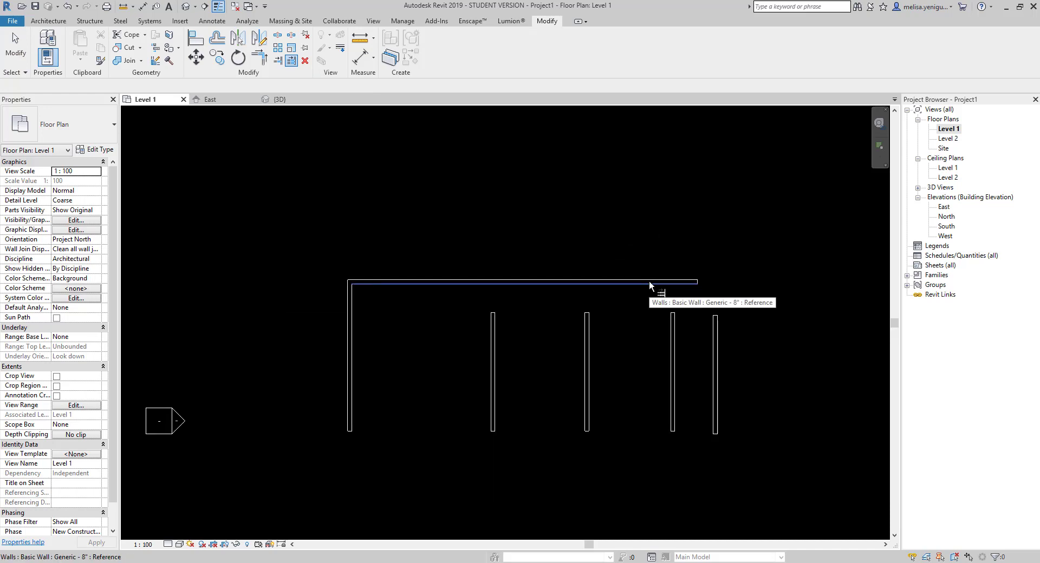
{"action": "left_click", "coordinate": [648, 280]}
{"action": "scroll", "coordinate": [677, 295], "scroll_direction": "down", "scroll_amount": 2}
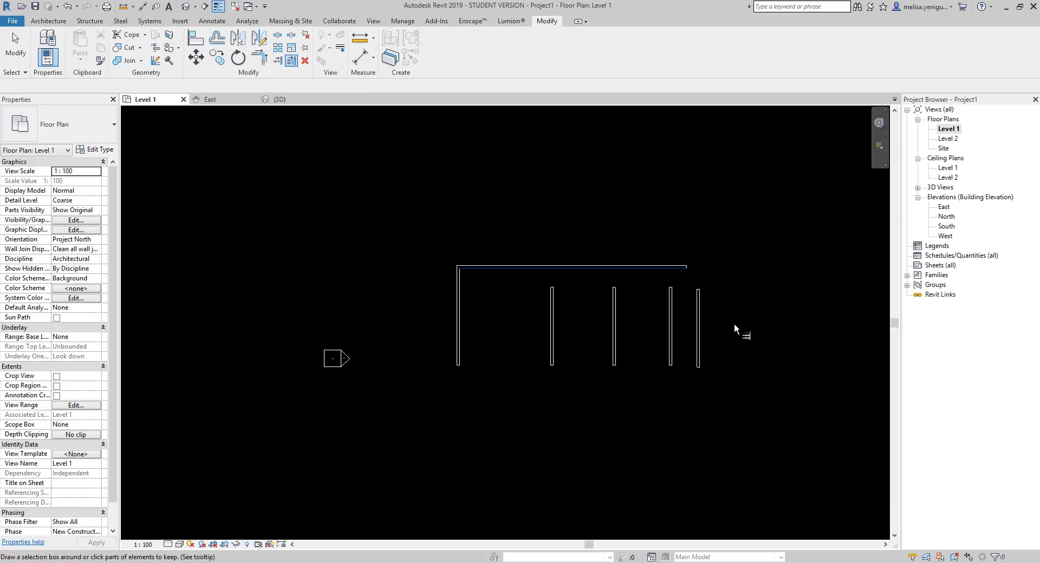
{"action": "left_click", "coordinate": [554, 306]}
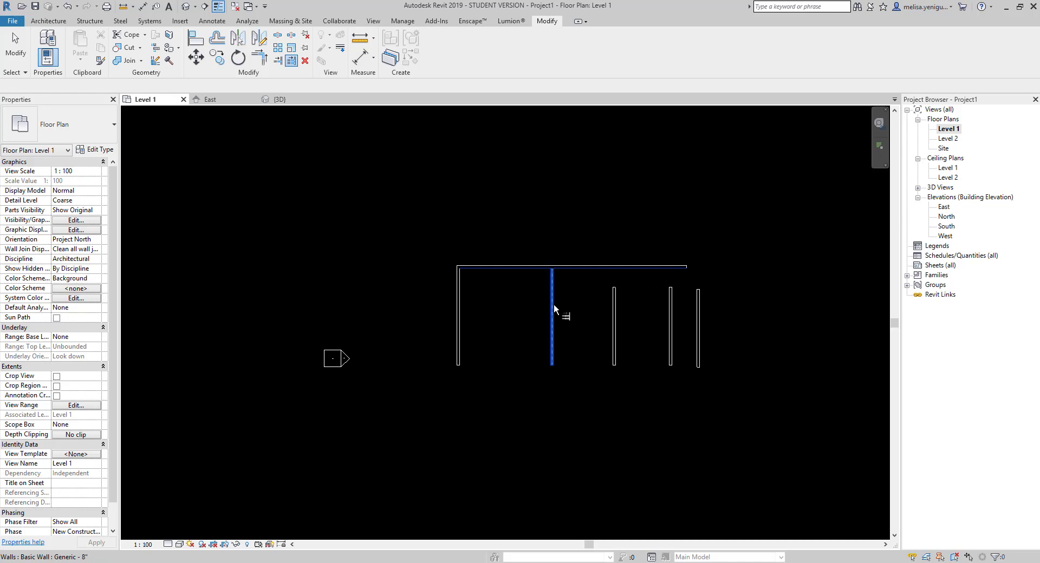
{"action": "left_click", "coordinate": [616, 316]}
{"action": "left_click", "coordinate": [674, 339]}
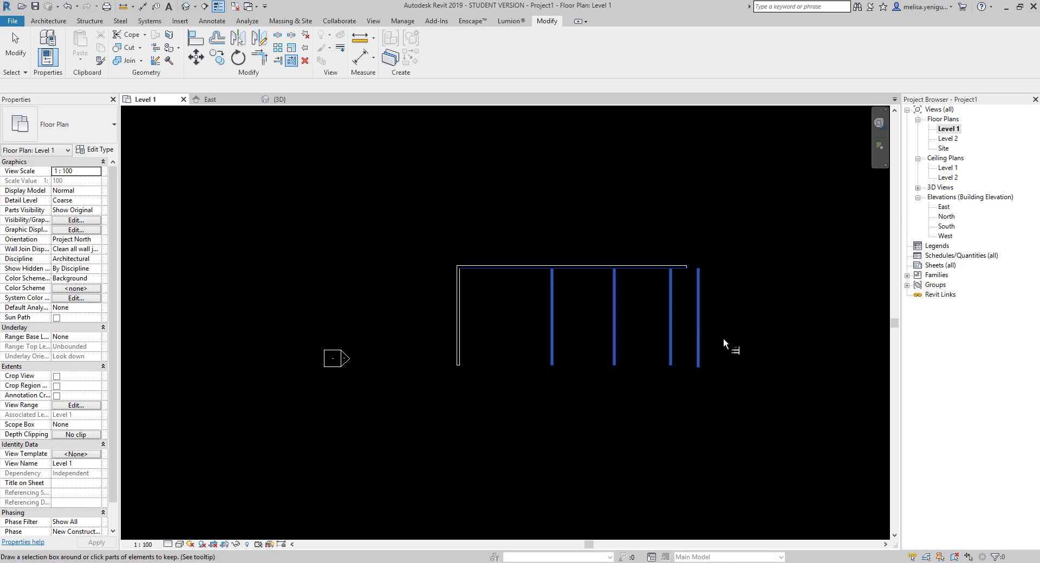
{"action": "key", "text": "Escape"}
{"action": "key", "text": "ctrl+z"}
{"action": "key", "text": "ctrl+z"}
{"action": "key", "text": "ctrl+z"}
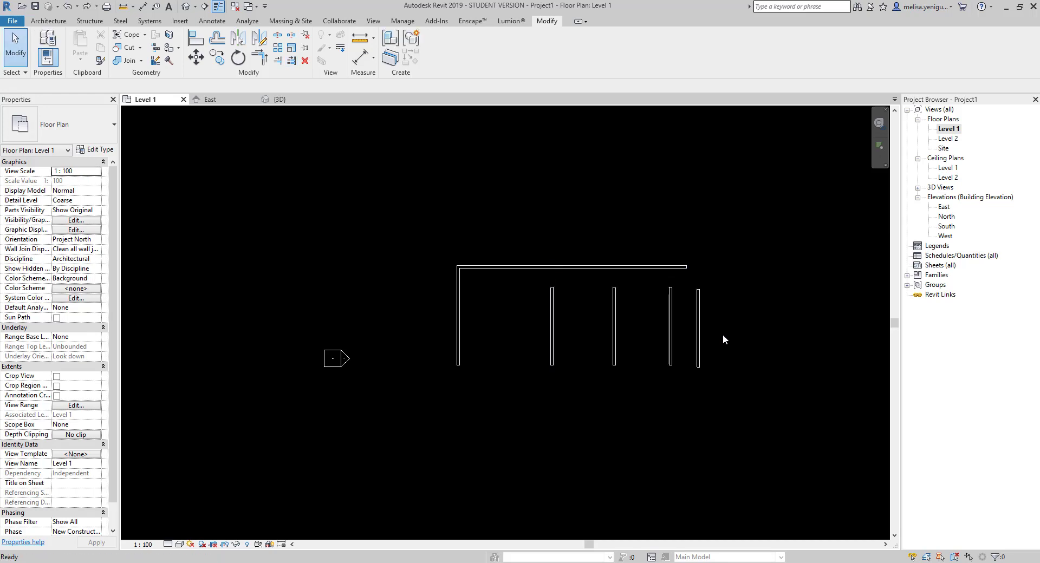
- Extend all four vertical walls to the top wall with one crossing selection
{"action": "left_click", "coordinate": [304, 61]}
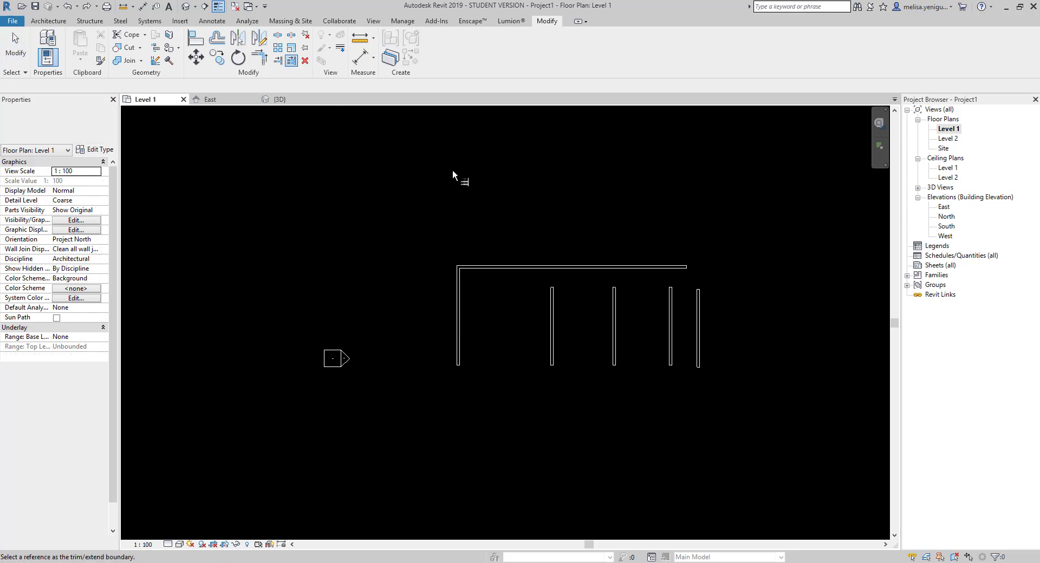
{"action": "left_click", "coordinate": [593, 267]}
{"action": "left_click_drag", "start_coordinate": [638, 340], "coordinate": [599, 281]}
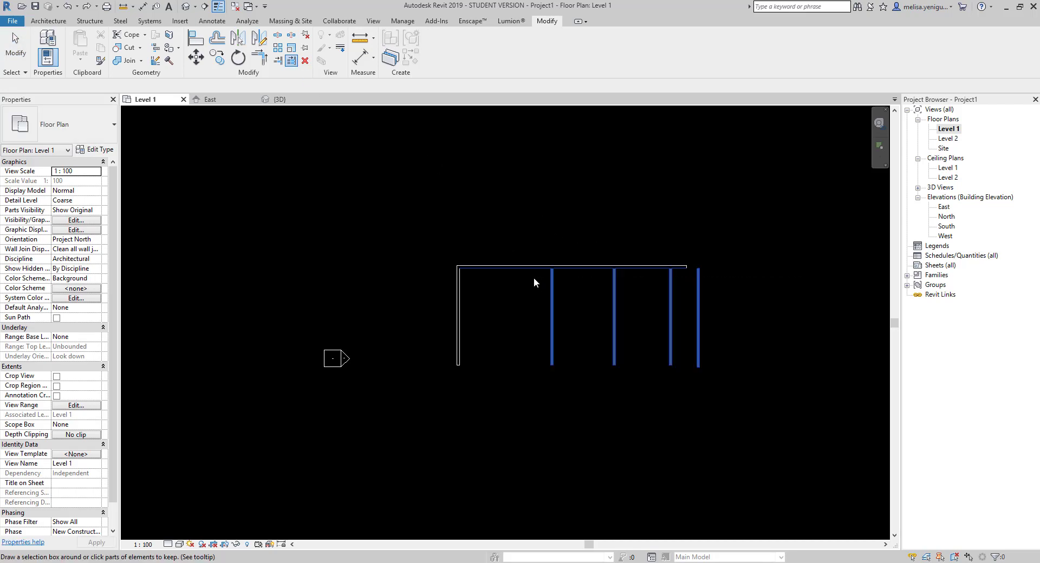
- Close the top-right corner by trimming the top wall and rightmost wall together
{"action": "scroll", "coordinate": [693, 282], "scroll_direction": "up", "scroll_amount": 1}
{"action": "scroll", "coordinate": [692, 282], "scroll_direction": "up", "scroll_amount": 1}
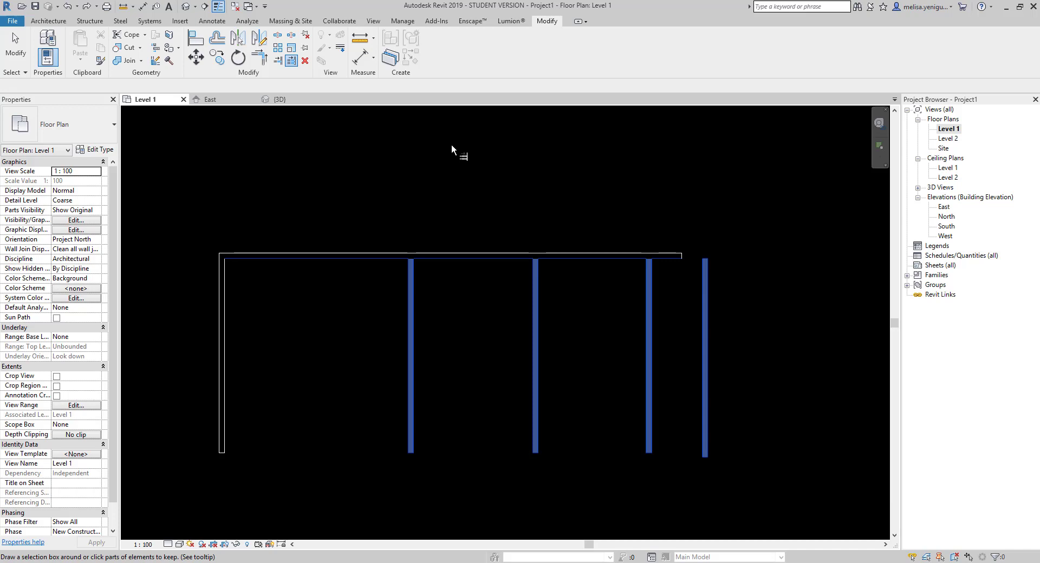
{"action": "left_click", "coordinate": [260, 60]}
{"action": "left_click", "coordinate": [703, 311]}
{"action": "left_click", "coordinate": [663, 258]}
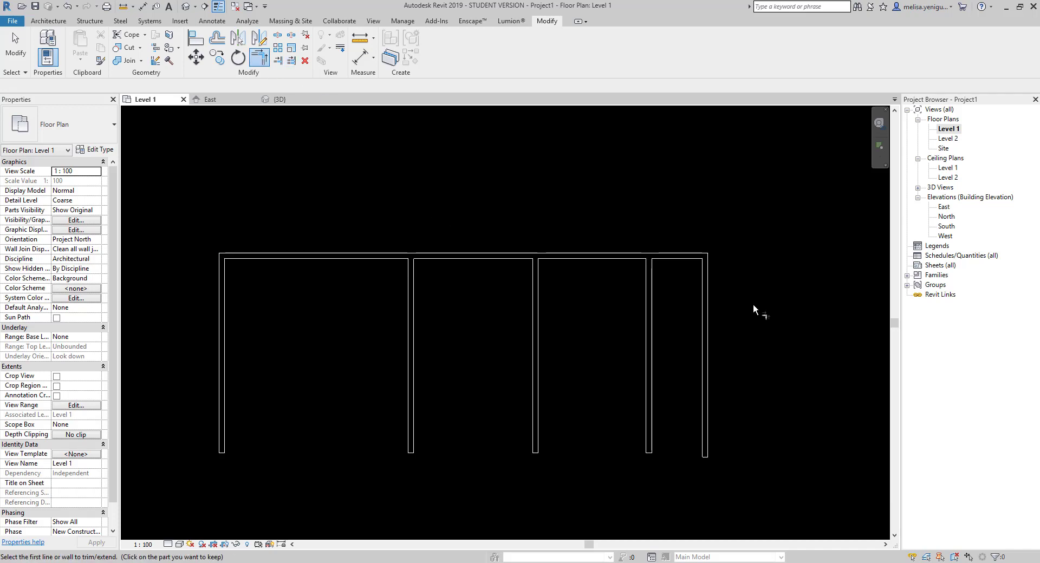
{"action": "key", "text": "Escape"}
{"action": "scroll", "coordinate": [711, 300], "scroll_direction": "down", "scroll_amount": 2}
{"action": "middle_click_drag", "start_coordinate": [567, 268], "coordinate": [470, 248]}
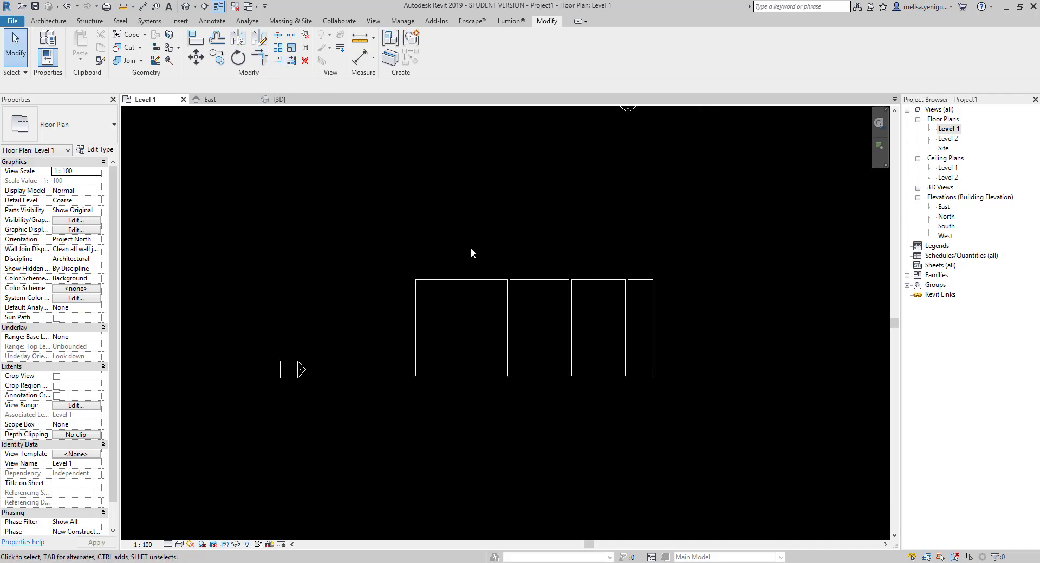
{"action": "scroll", "coordinate": [638, 277], "scroll_direction": "down", "scroll_amount": 1}
{"action": "middle_click_drag", "start_coordinate": [695, 302], "coordinate": [667, 336]}
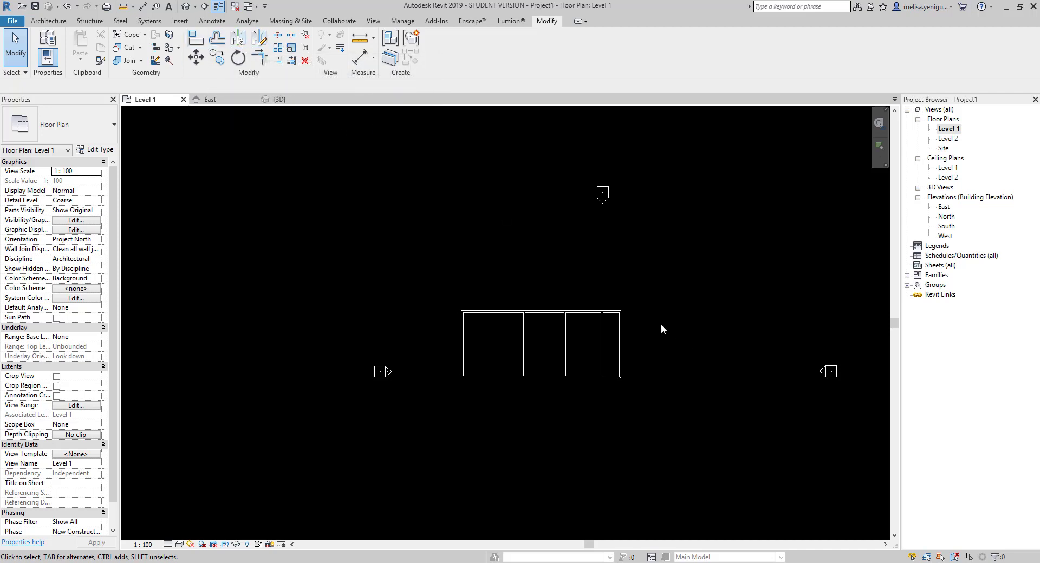
{"action": "middle_click_drag", "start_coordinate": [645, 368], "coordinate": [655, 345]}
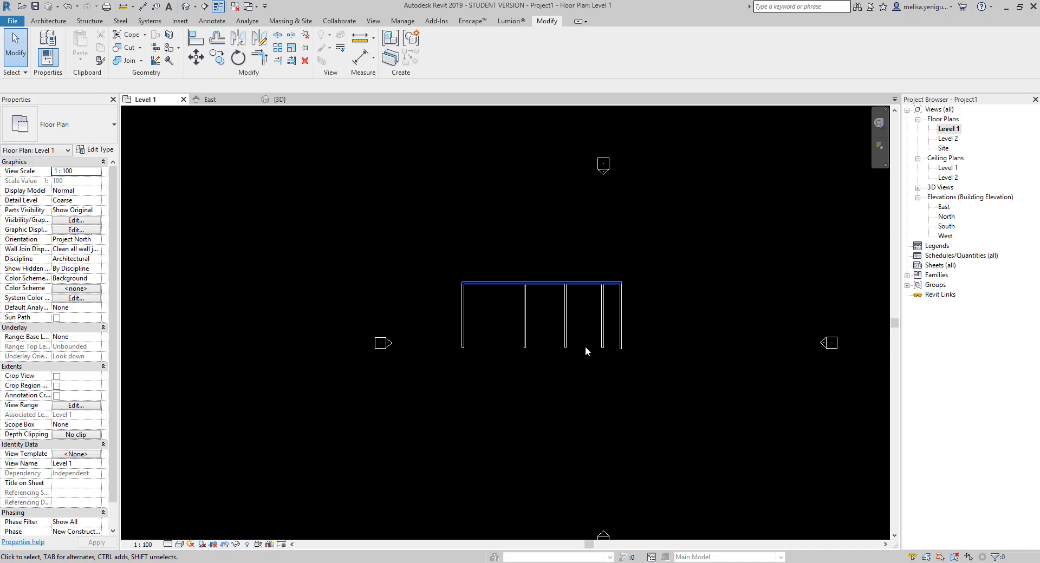
{"action": "mouse_move", "coordinate": [642, 360]}
{"action": "middle_mouse_down"}
{"action": "mouse_move", "coordinate": [528, 328]}
{"action": "mouse_move", "coordinate": [538, 329]}
{"action": "middle_mouse_up"}
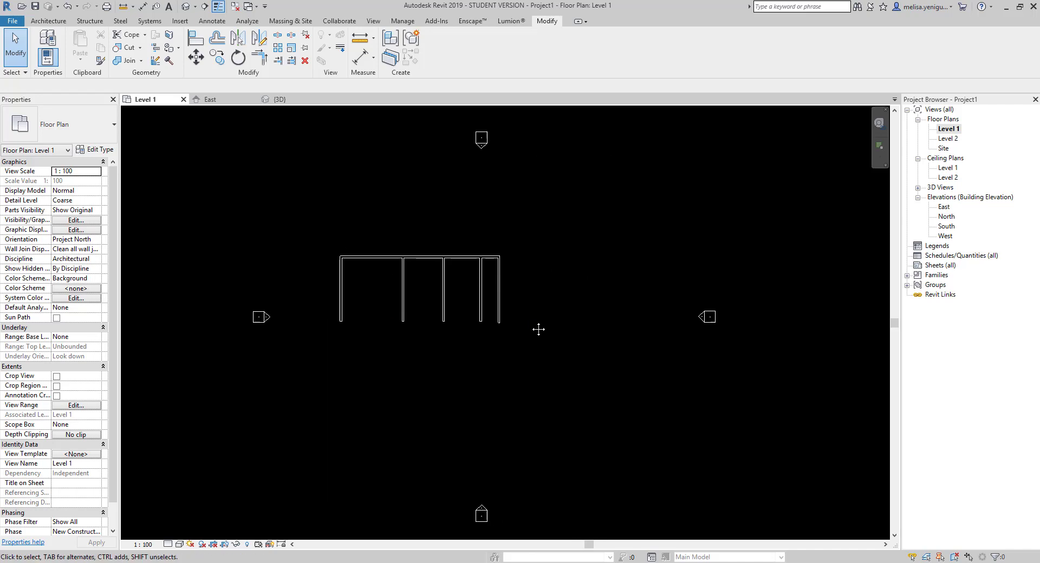
{"action": "left_click", "coordinate": [498, 287]}
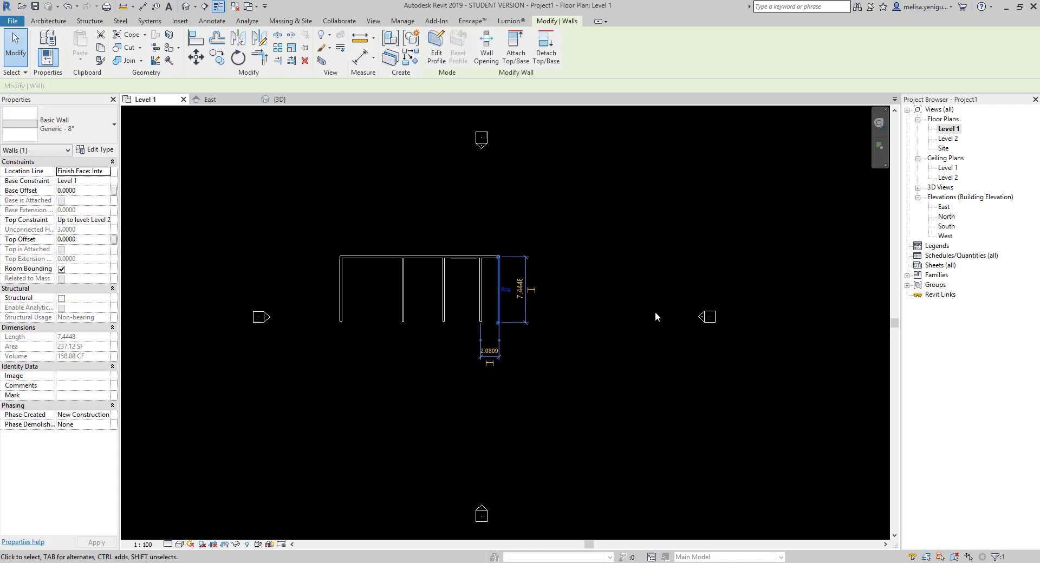
{"action": "key", "text": "Escape"}
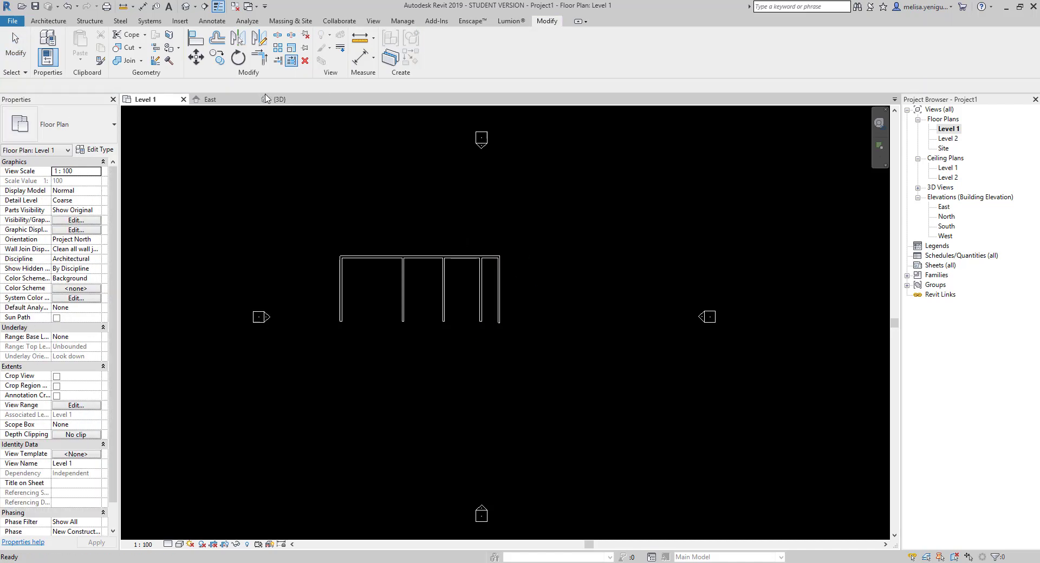
{"action": "left_click", "coordinate": [238, 57]}
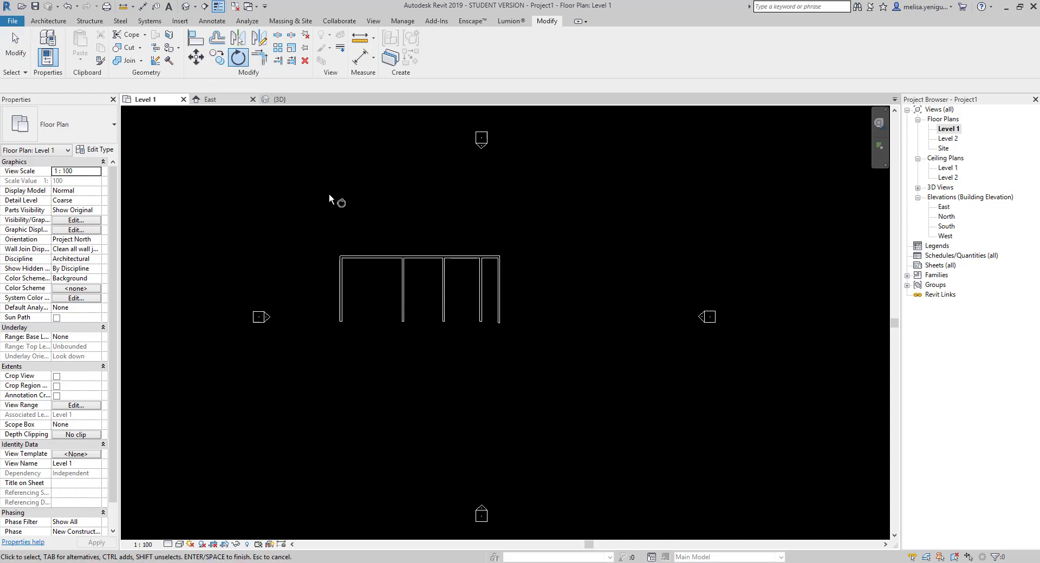
{"action": "key", "text": "Escape"}
{"action": "left_click", "coordinate": [499, 282]}
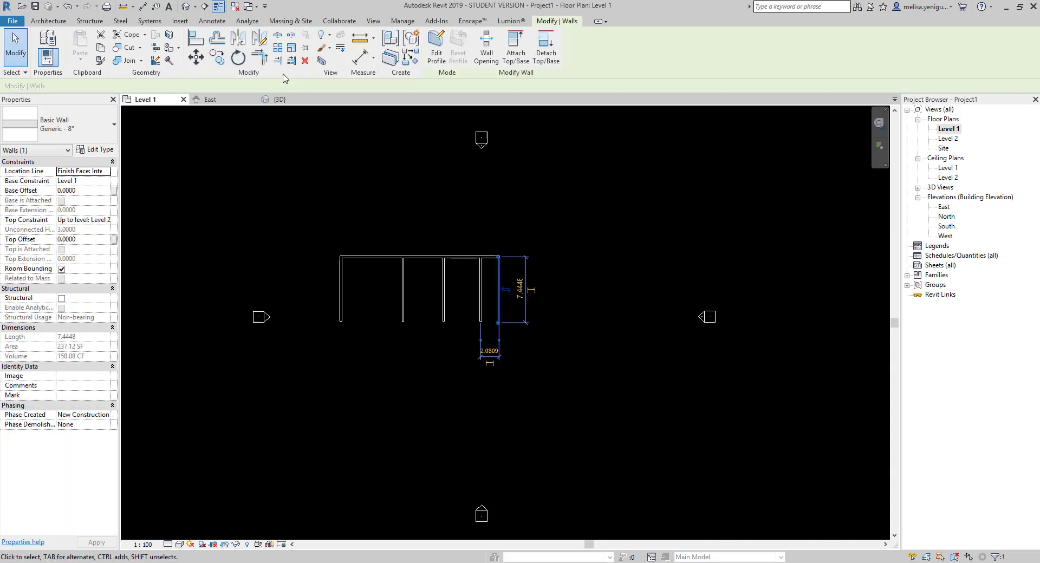
{"action": "key", "text": "Escape"}
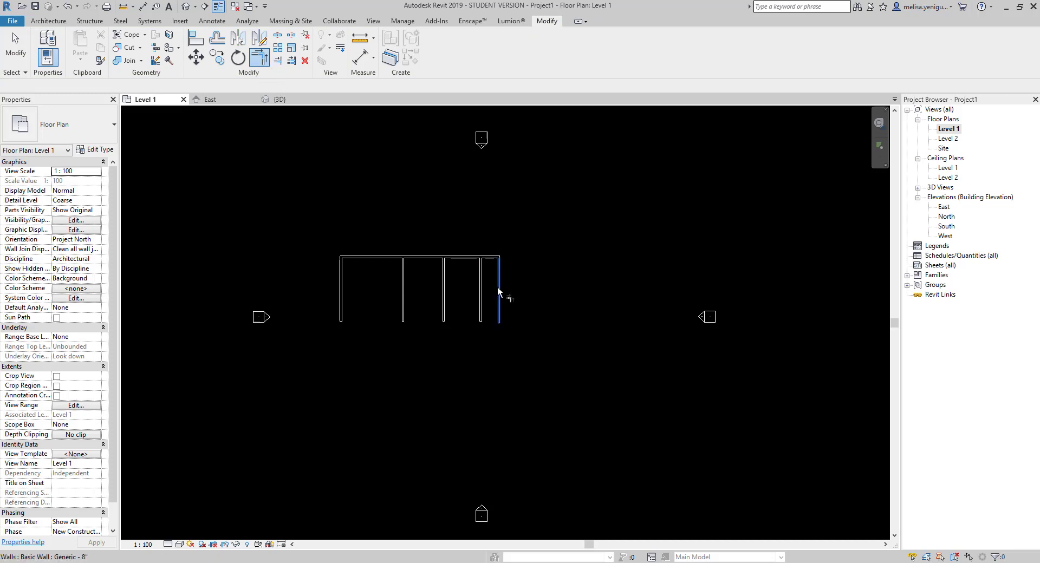
{"action": "left_click", "coordinate": [499, 296]}
{"action": "key", "text": "Escape"}
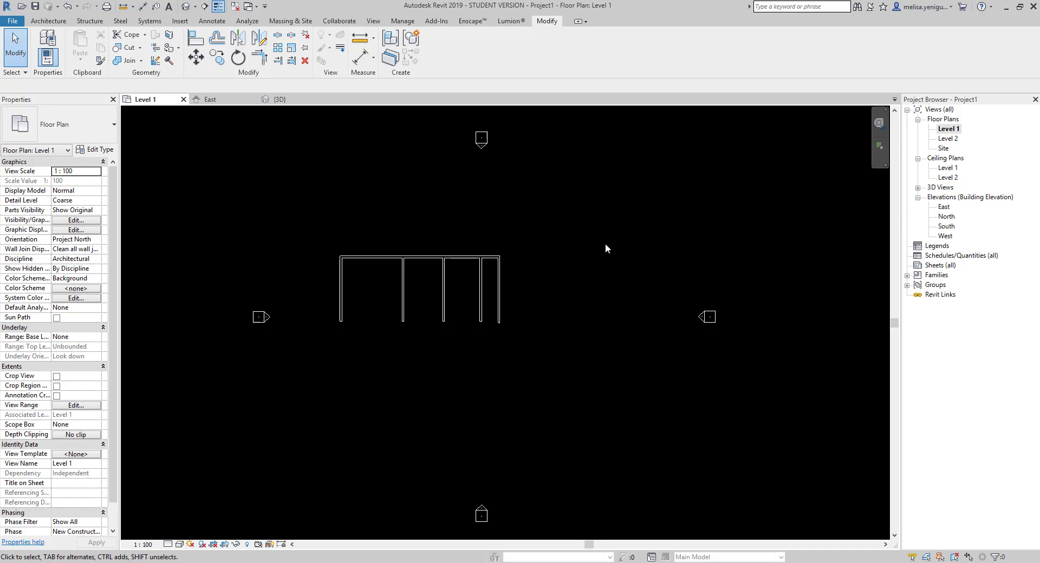
{"action": "middle_click_drag", "start_coordinate": [524, 287], "coordinate": [569, 293]}
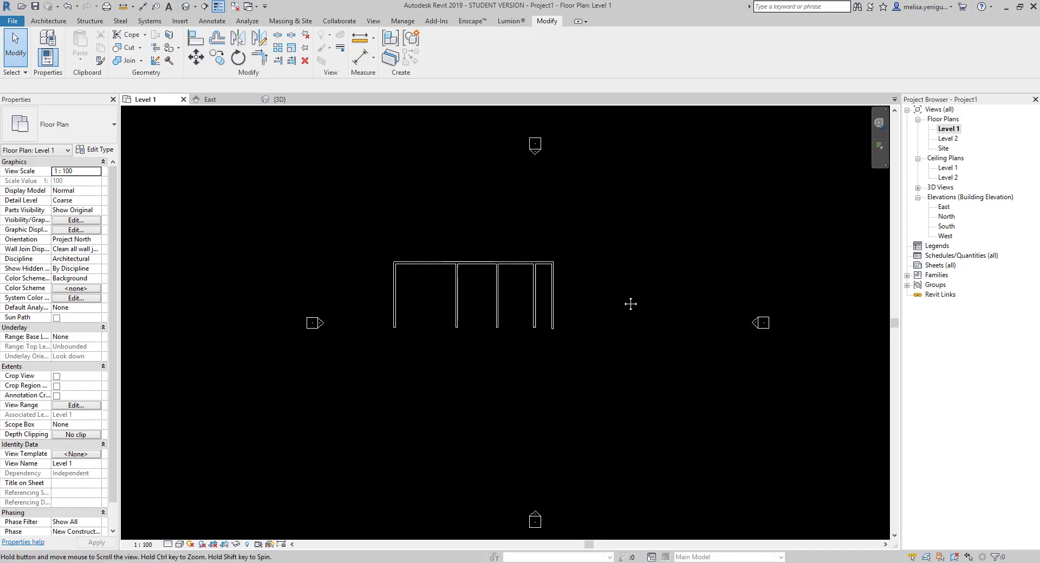
{"action": "middle_click_drag", "start_coordinate": [630, 303], "coordinate": [635, 289]}
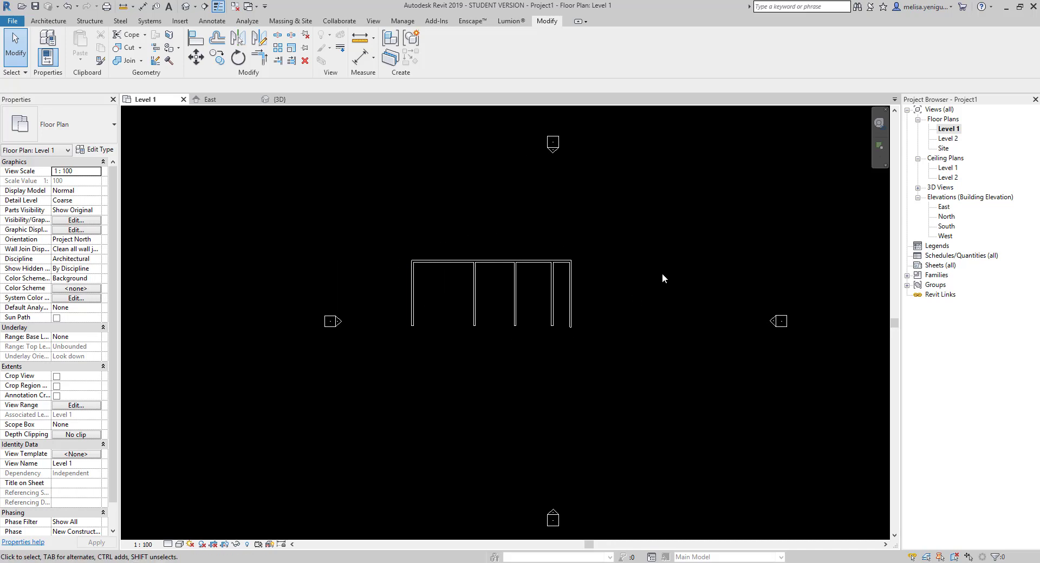